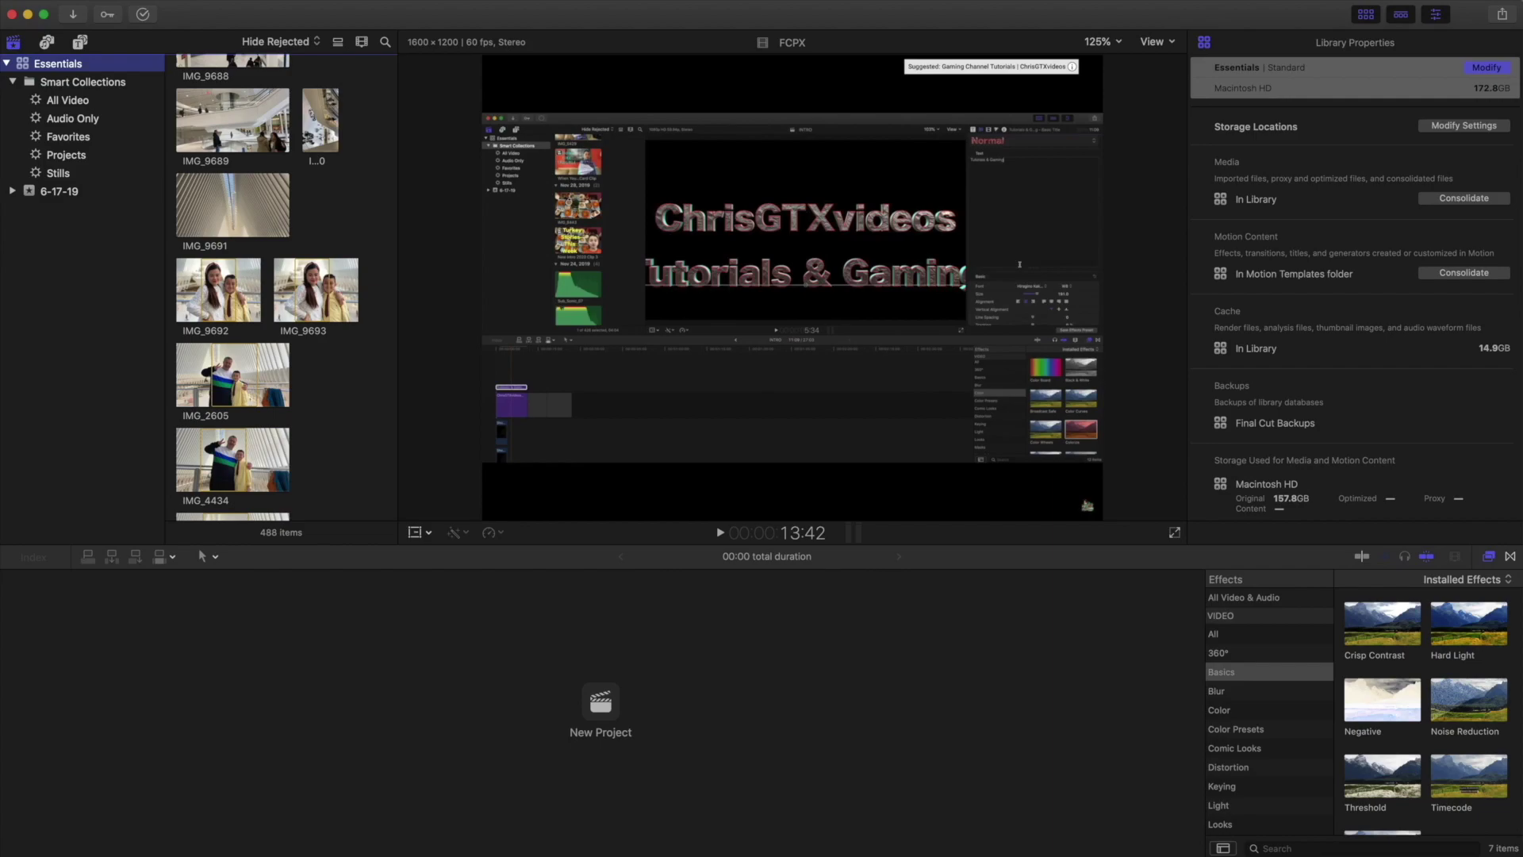
Step: Make a new Final Cut Pro library called FCPX, saved in the Movies folder
scroll(341, 171, "up", 10)
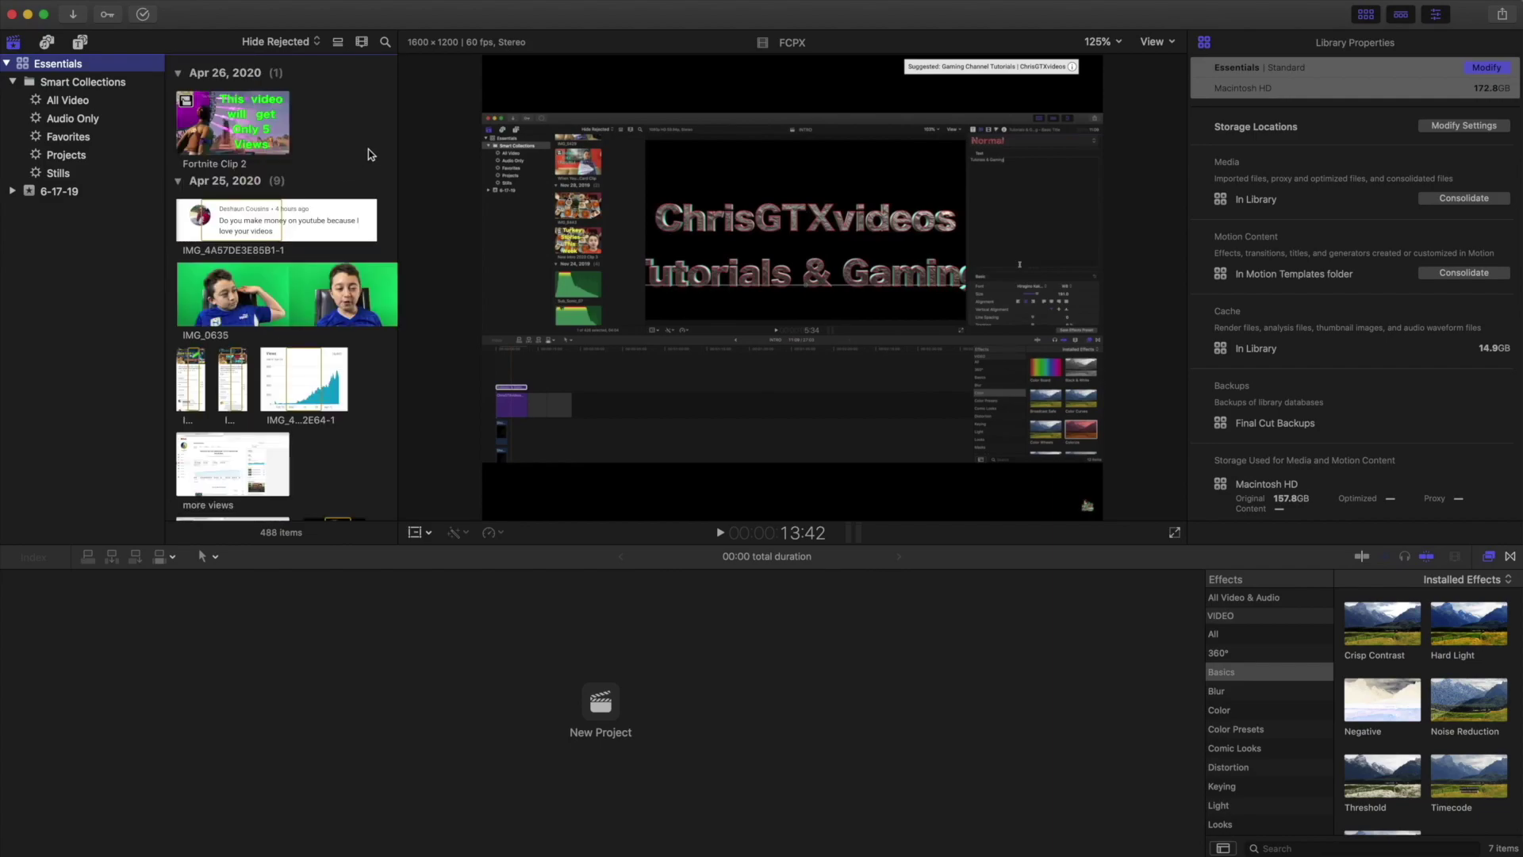
scroll(332, 276, "down", 5)
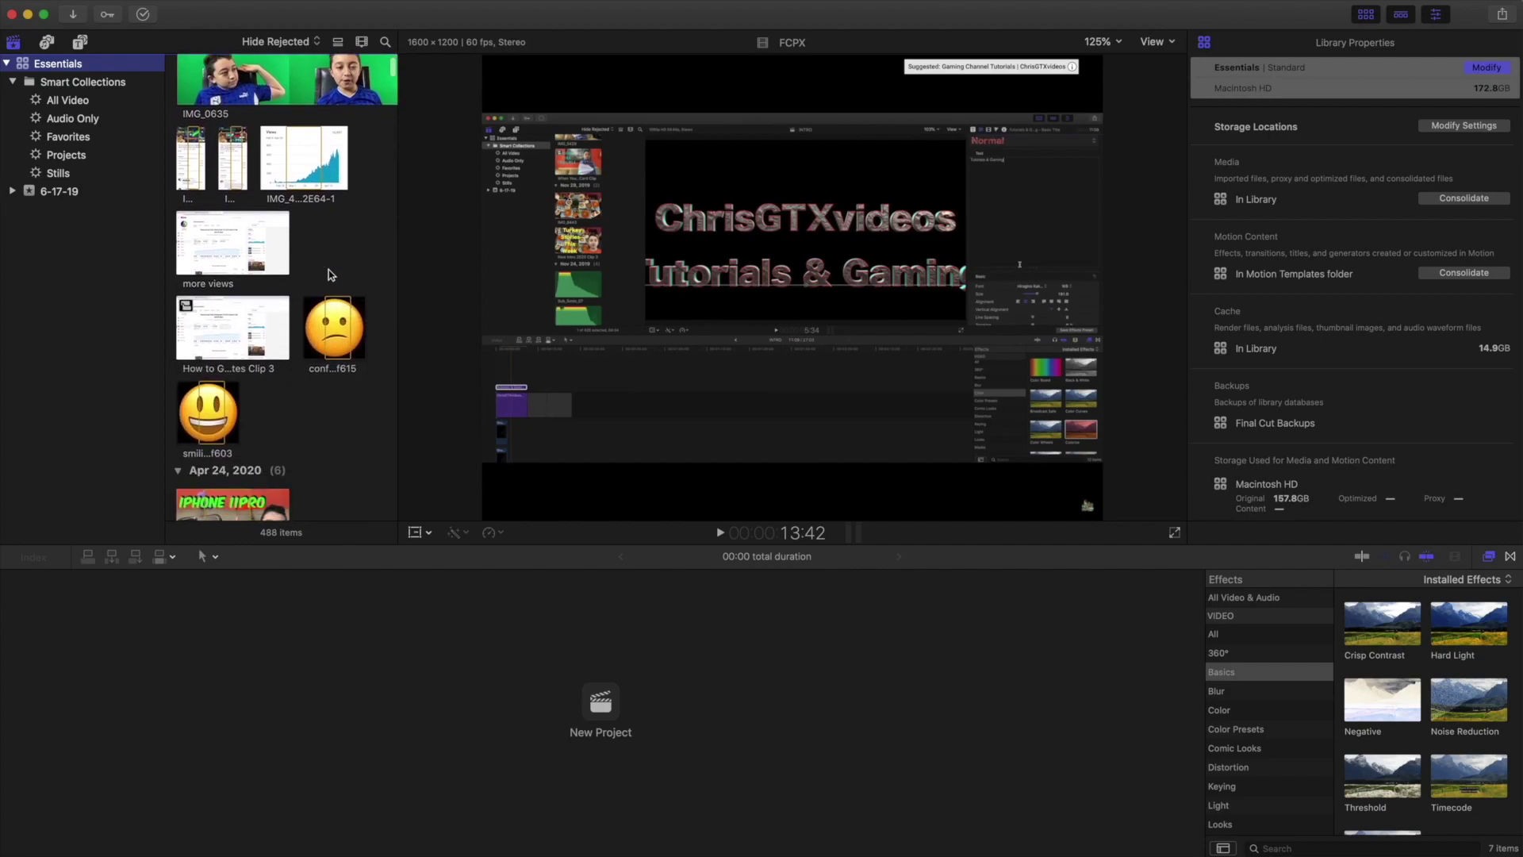
scroll(332, 275, "up", 5)
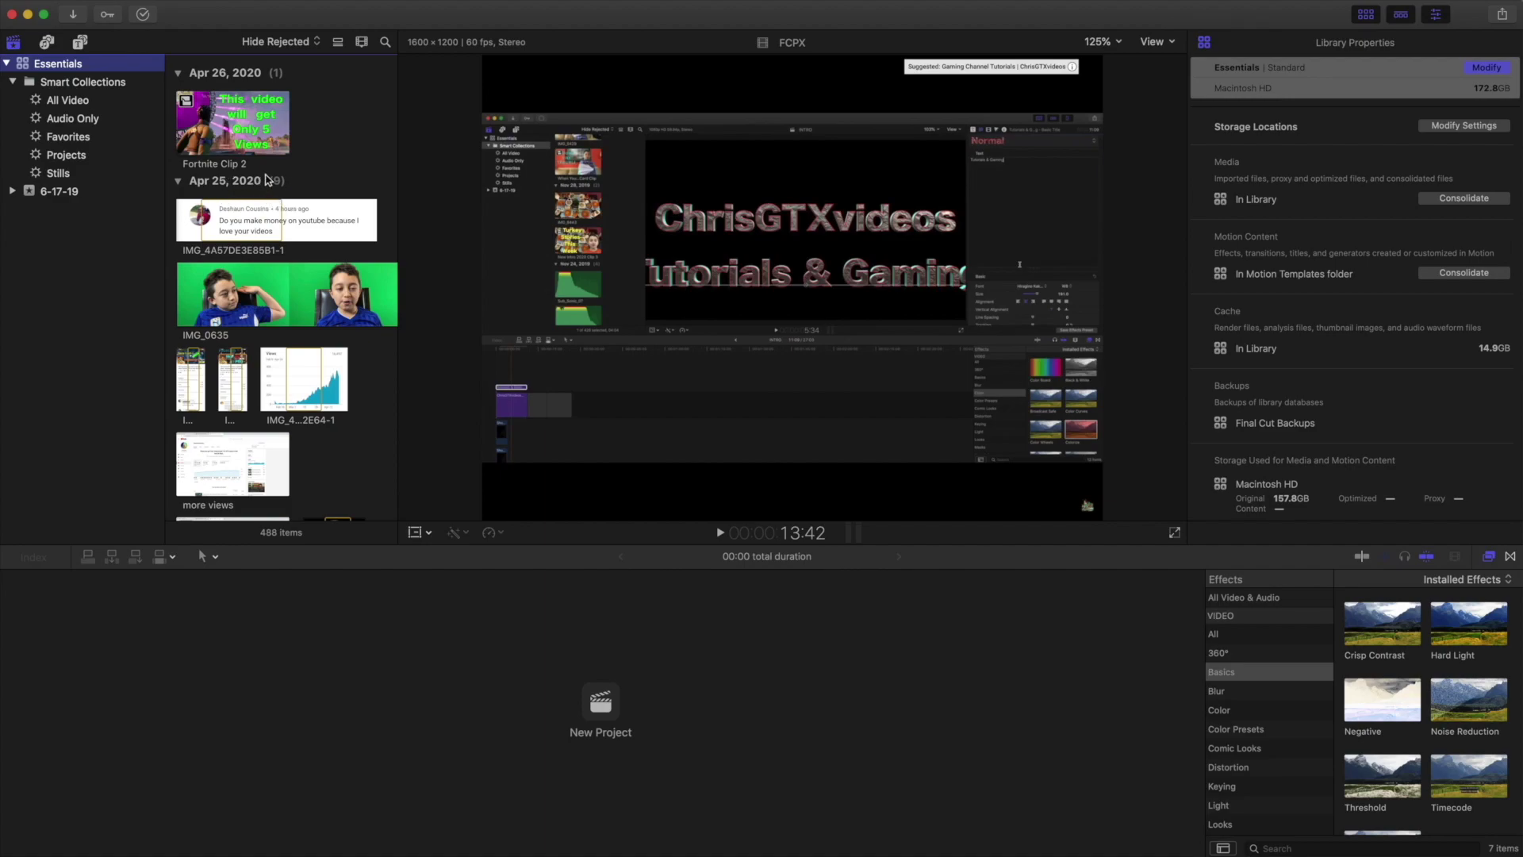
mouse_move(140, 16)
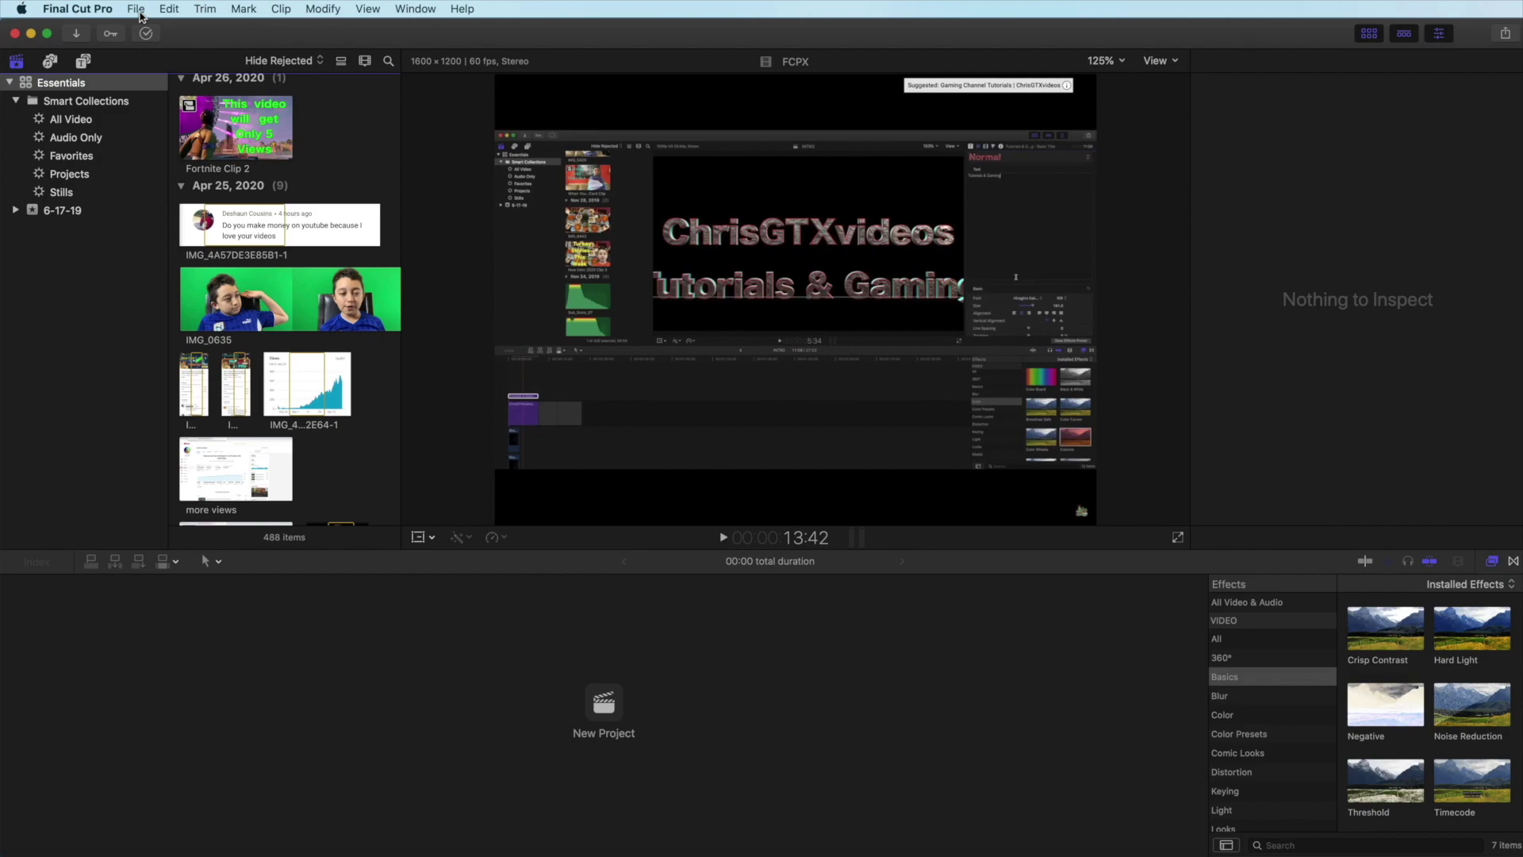
left_click(139, 11)
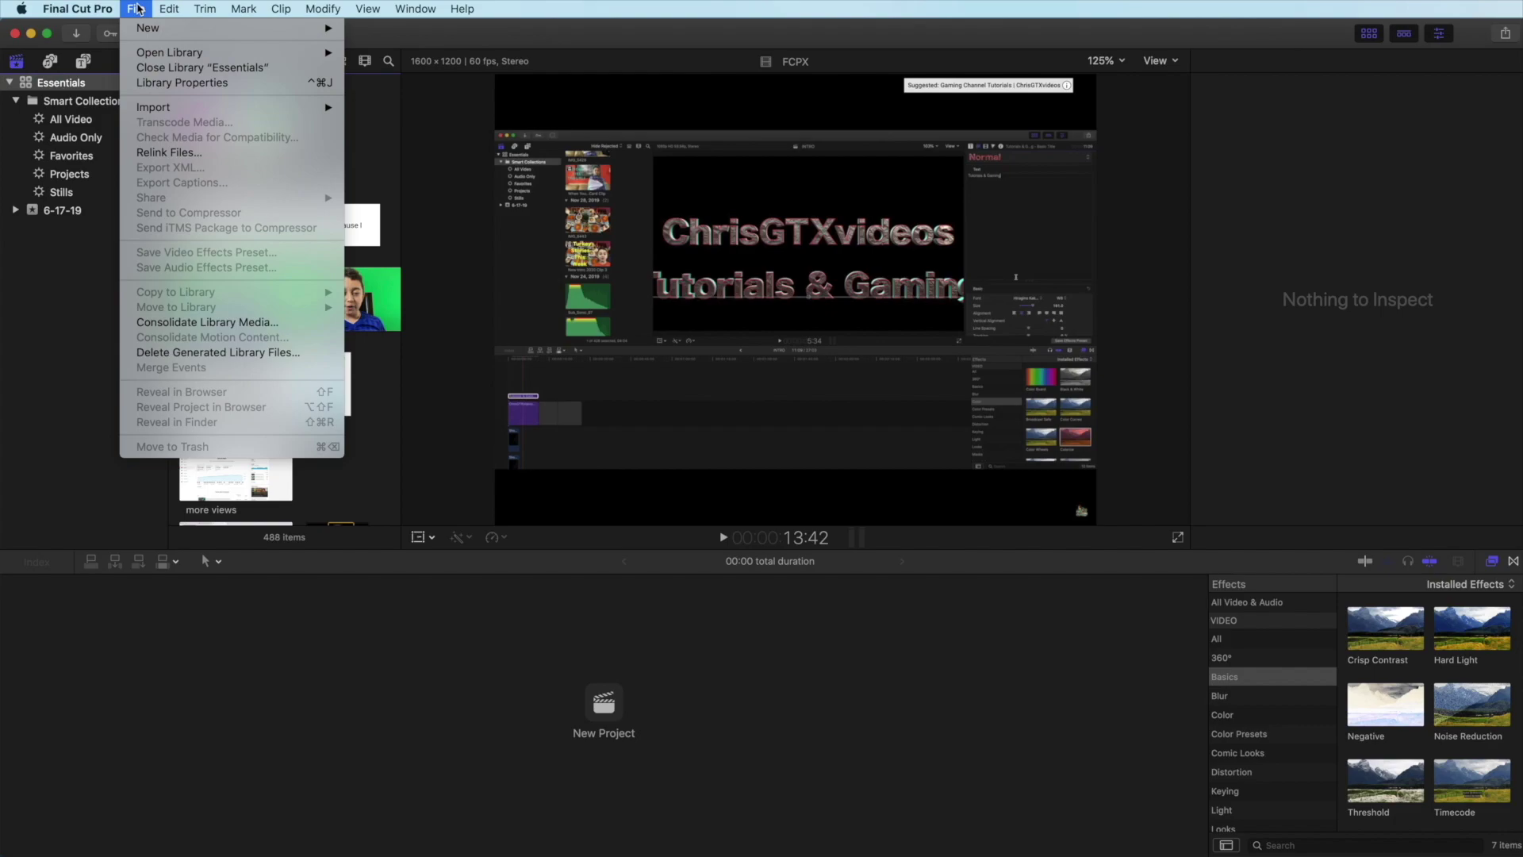
mouse_move(148, 27)
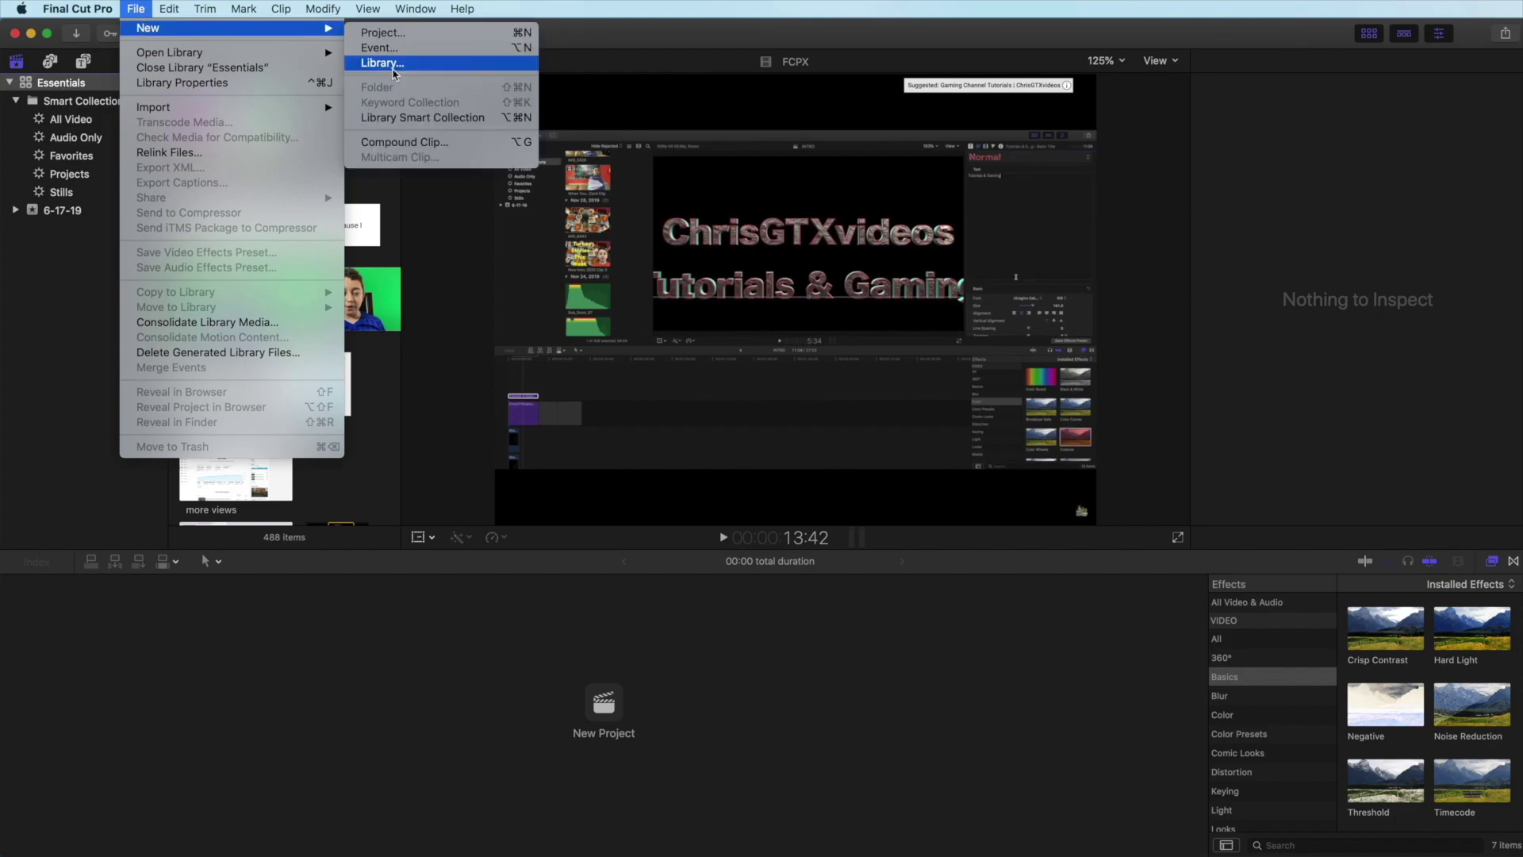
left_click(393, 69)
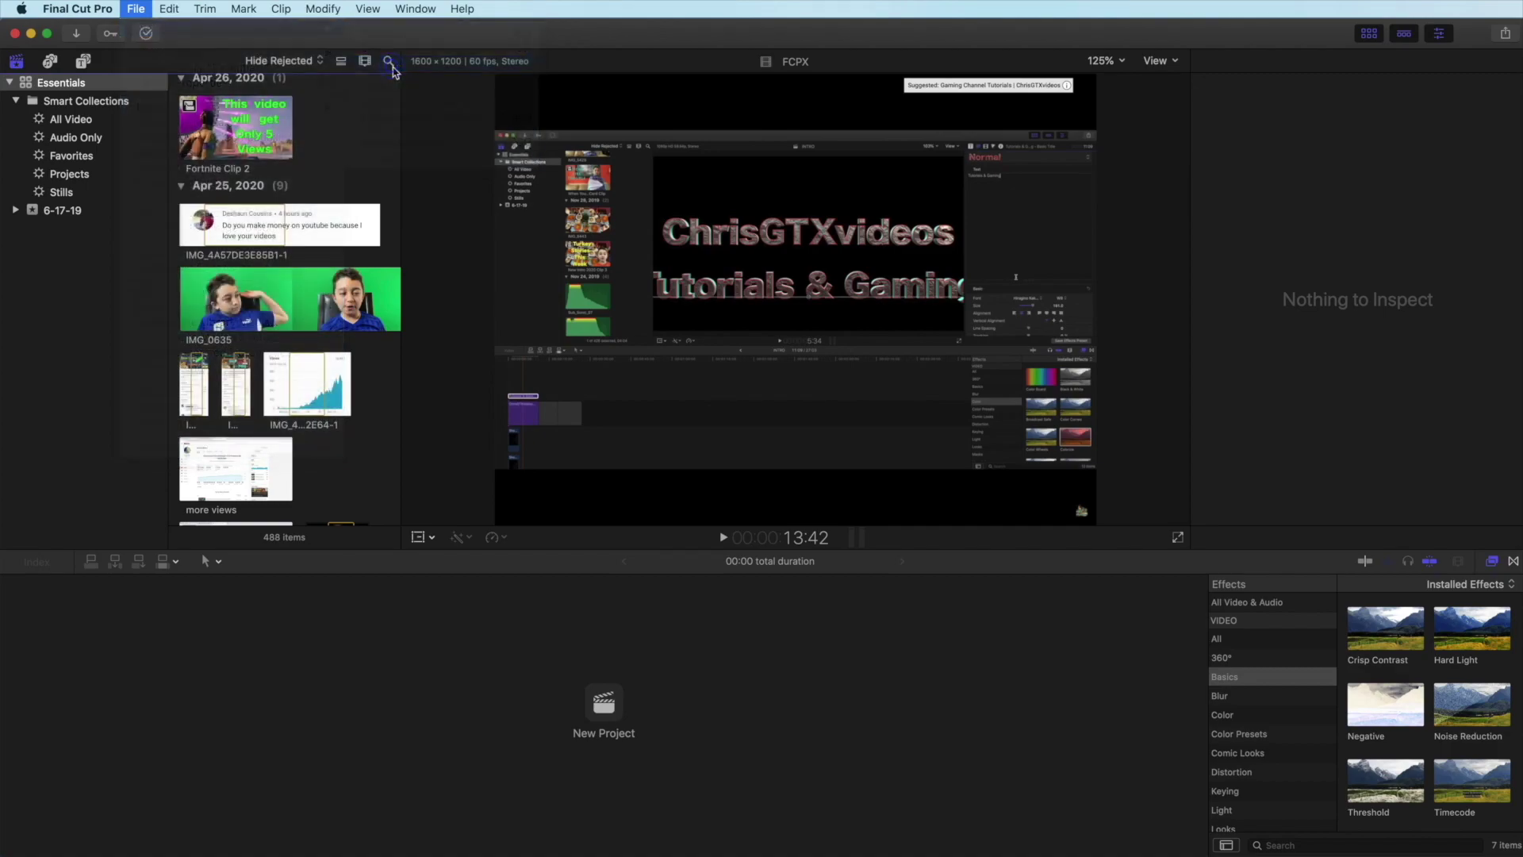
type("F")
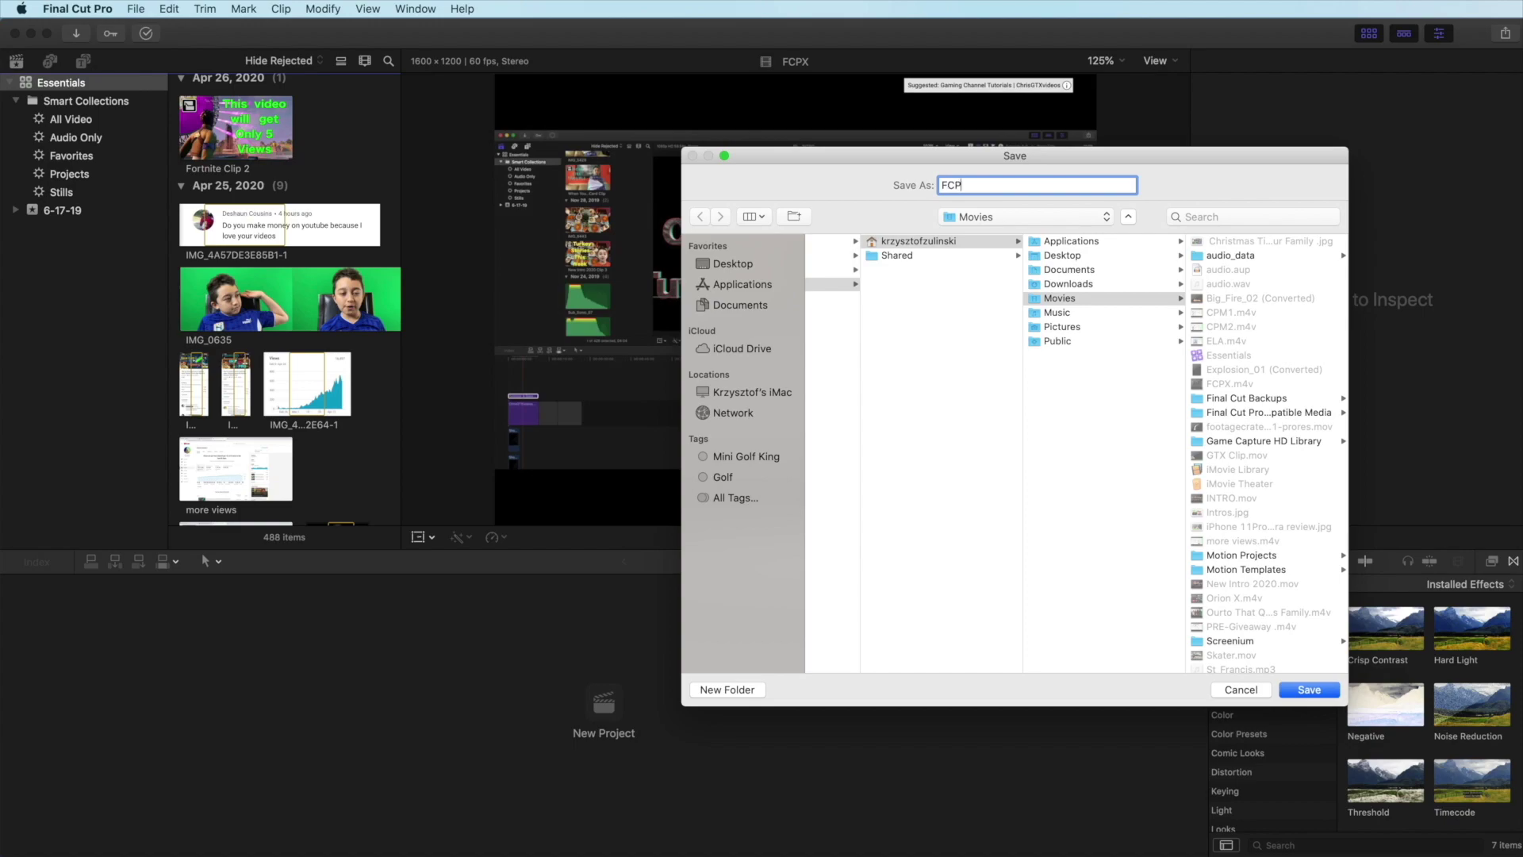
type("CPX")
left_click(1310, 691)
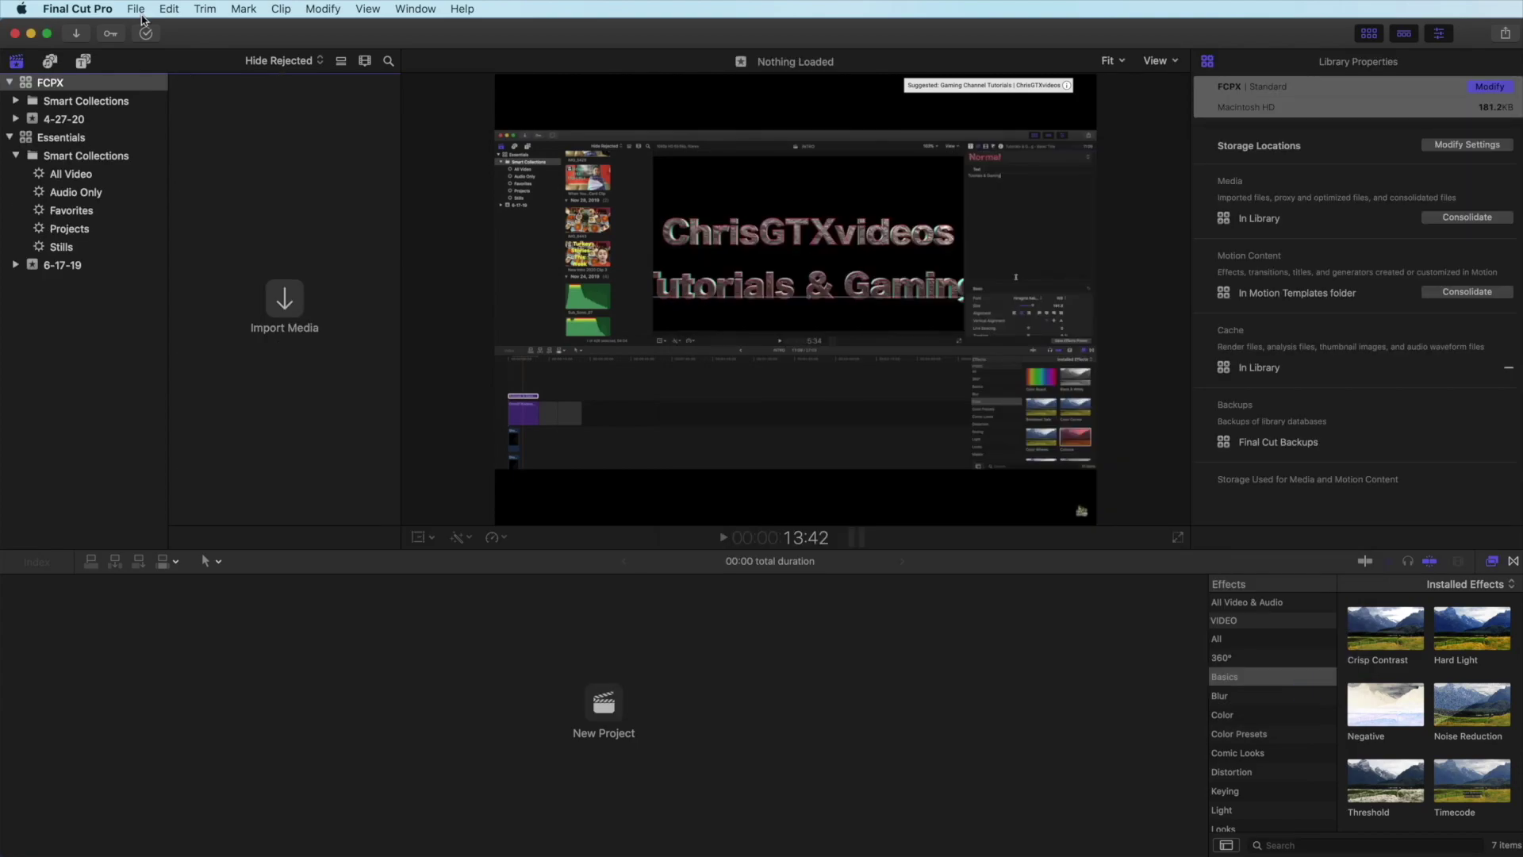
Step: Add an event named FCPX to the FCPX library, creating an Untitled Project with it
left_click(141, 13)
mouse_move(147, 30)
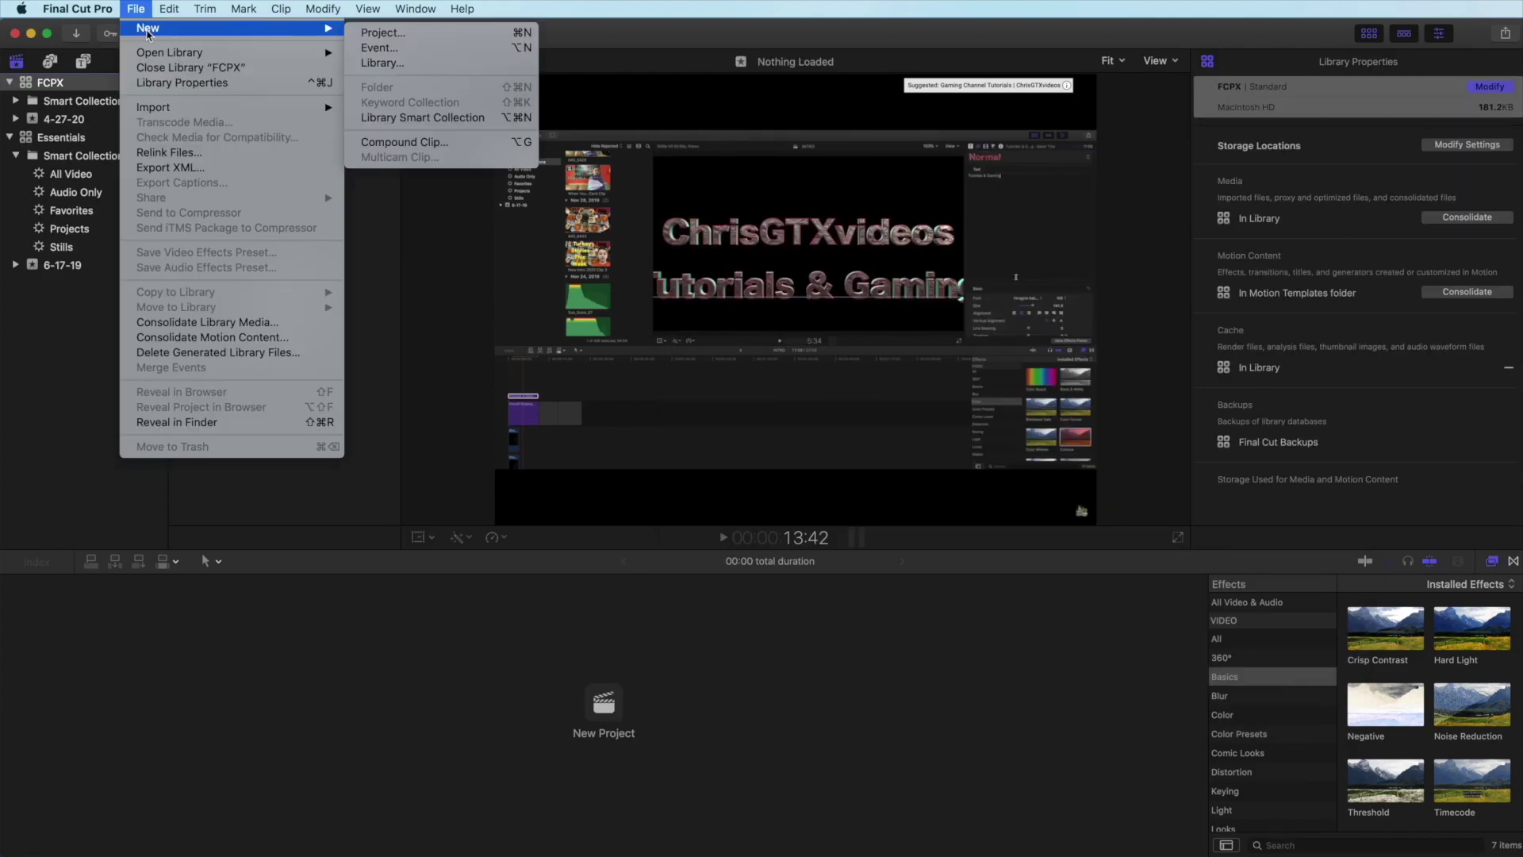
left_click(377, 52)
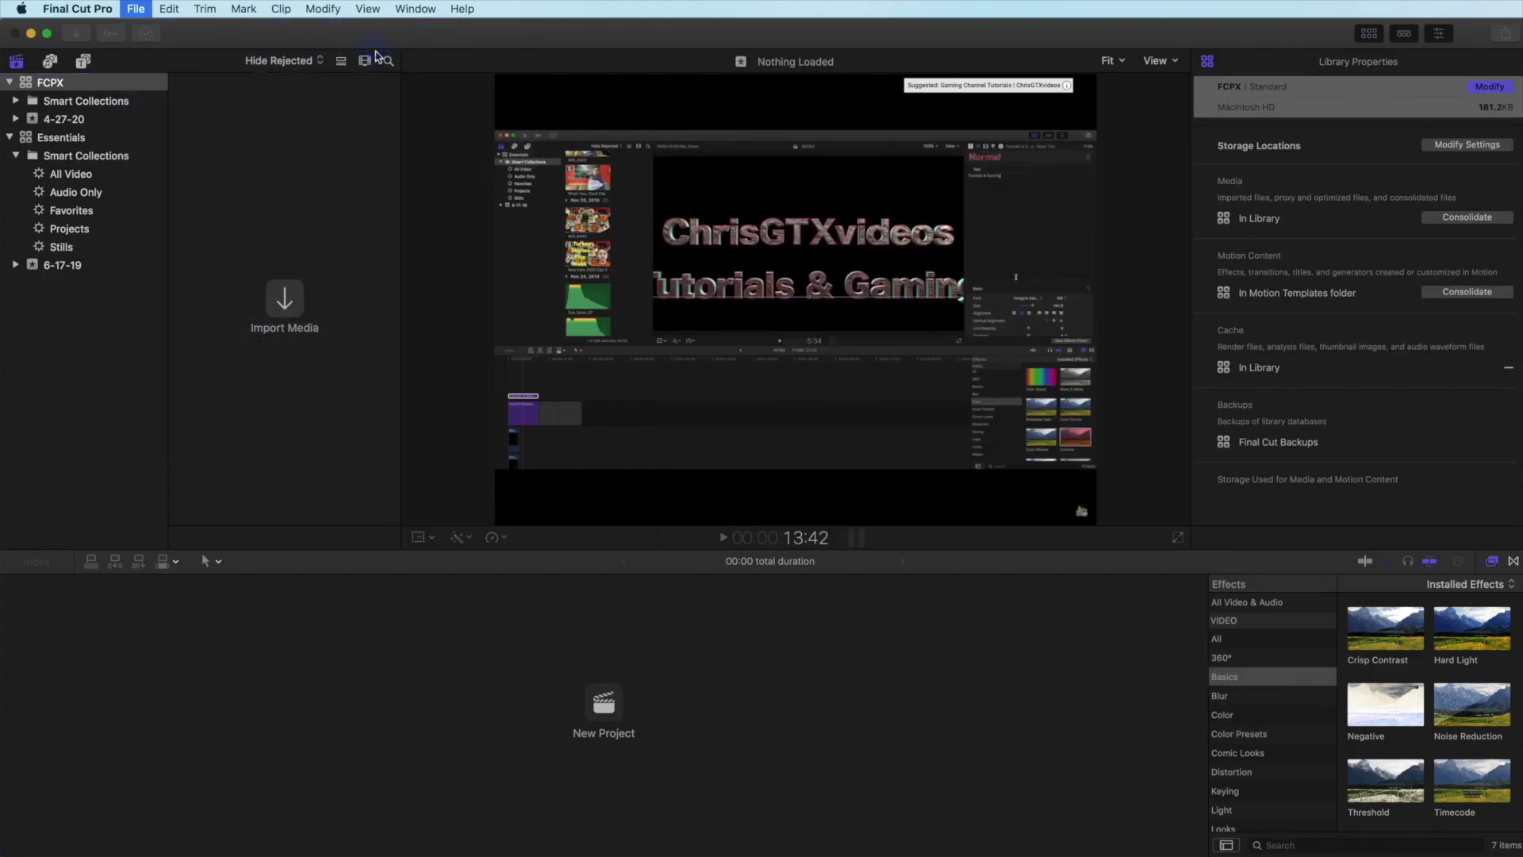
left_click(699, 99)
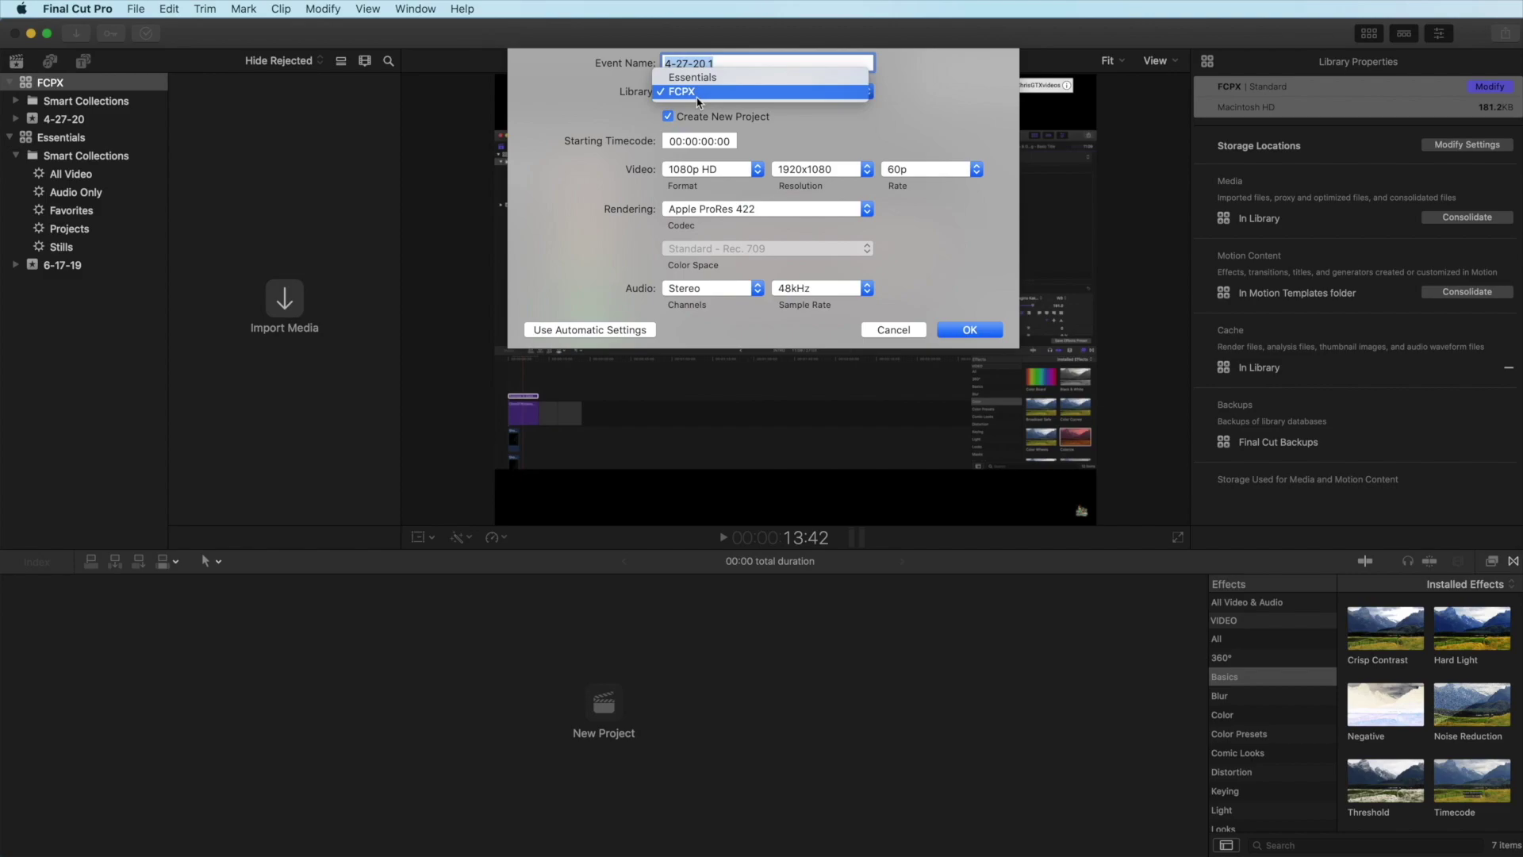
left_click(698, 94)
type("FCPX")
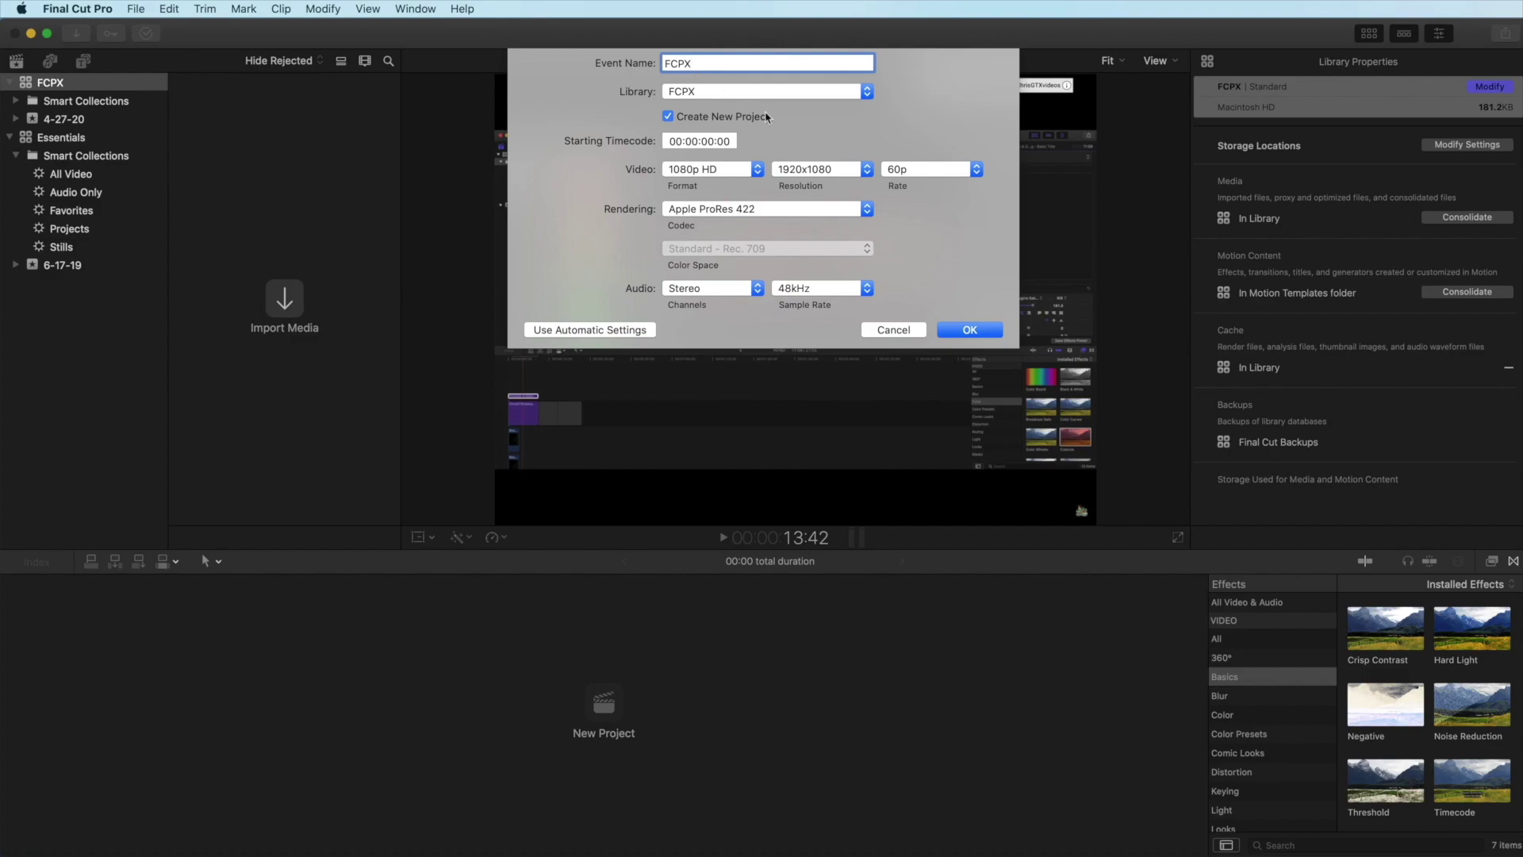
left_click(969, 331)
Step: Create a new 1080p HD 60p project named Sample in the 4-27-20 event
left_click(138, 11)
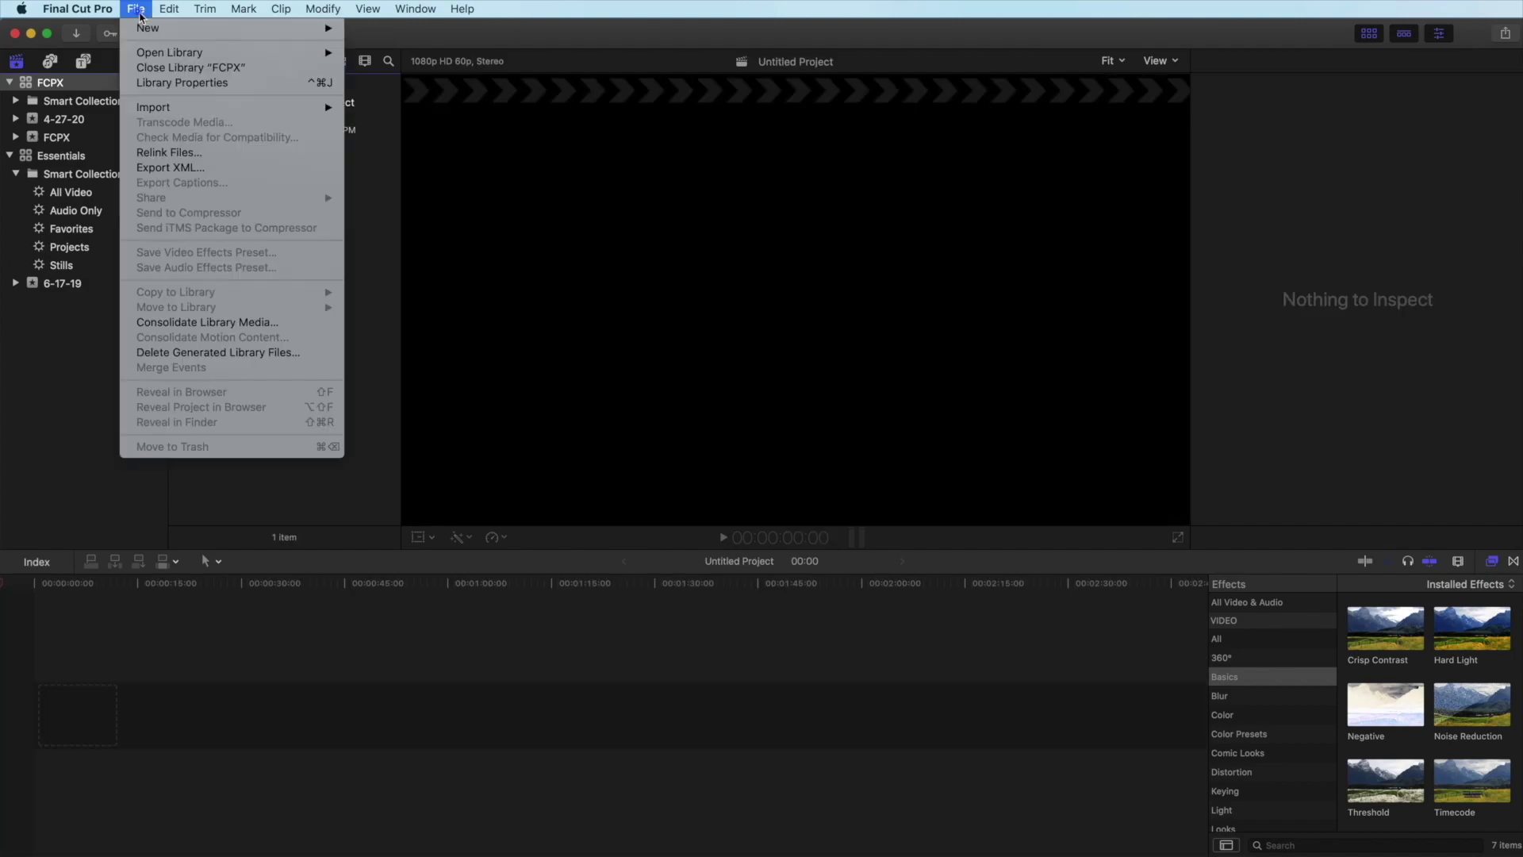
mouse_move(144, 30)
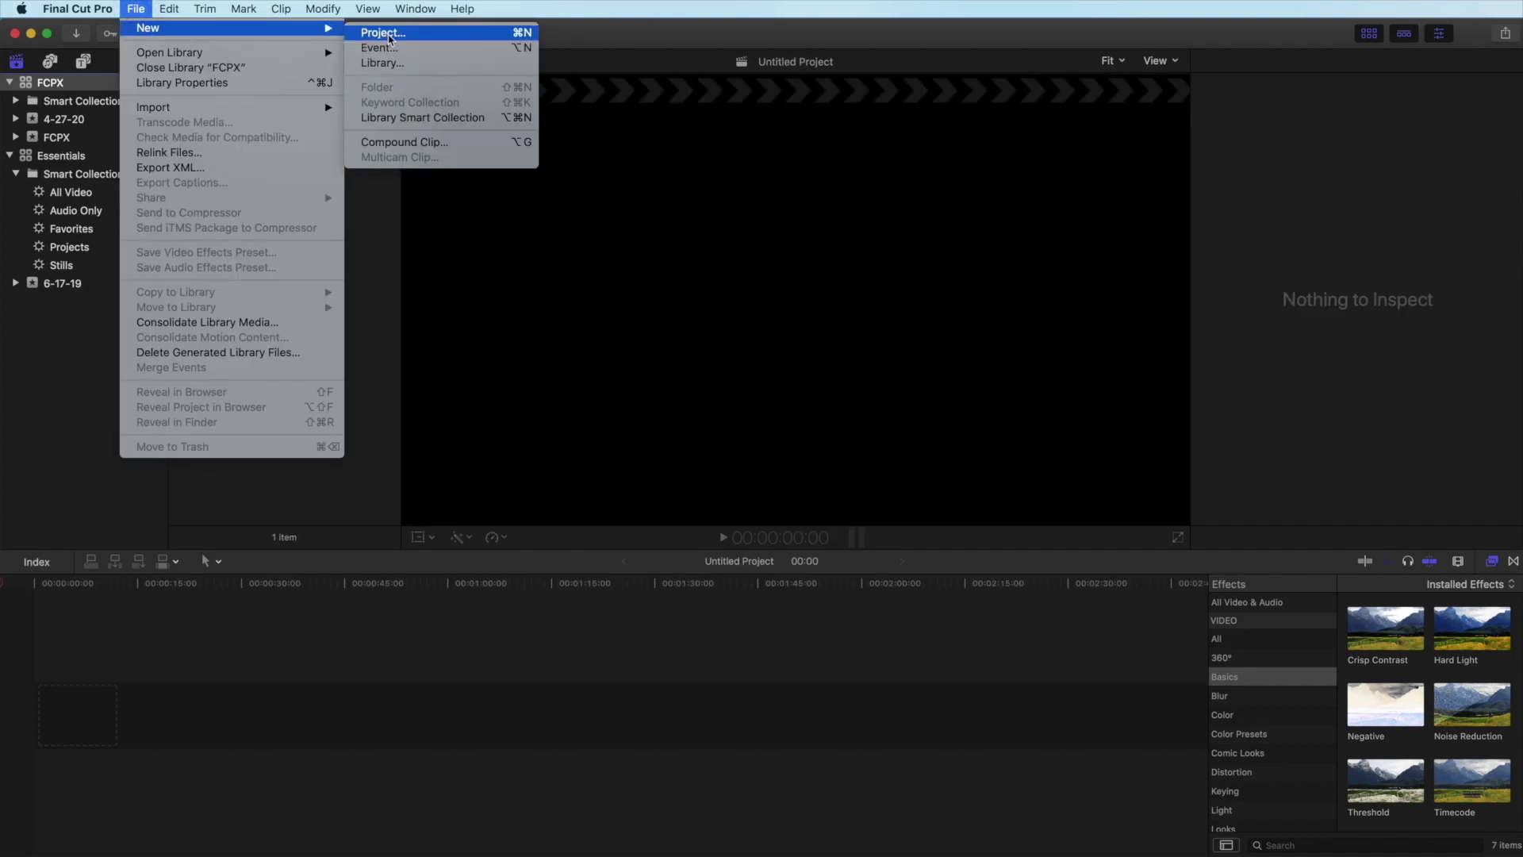
left_click(389, 37)
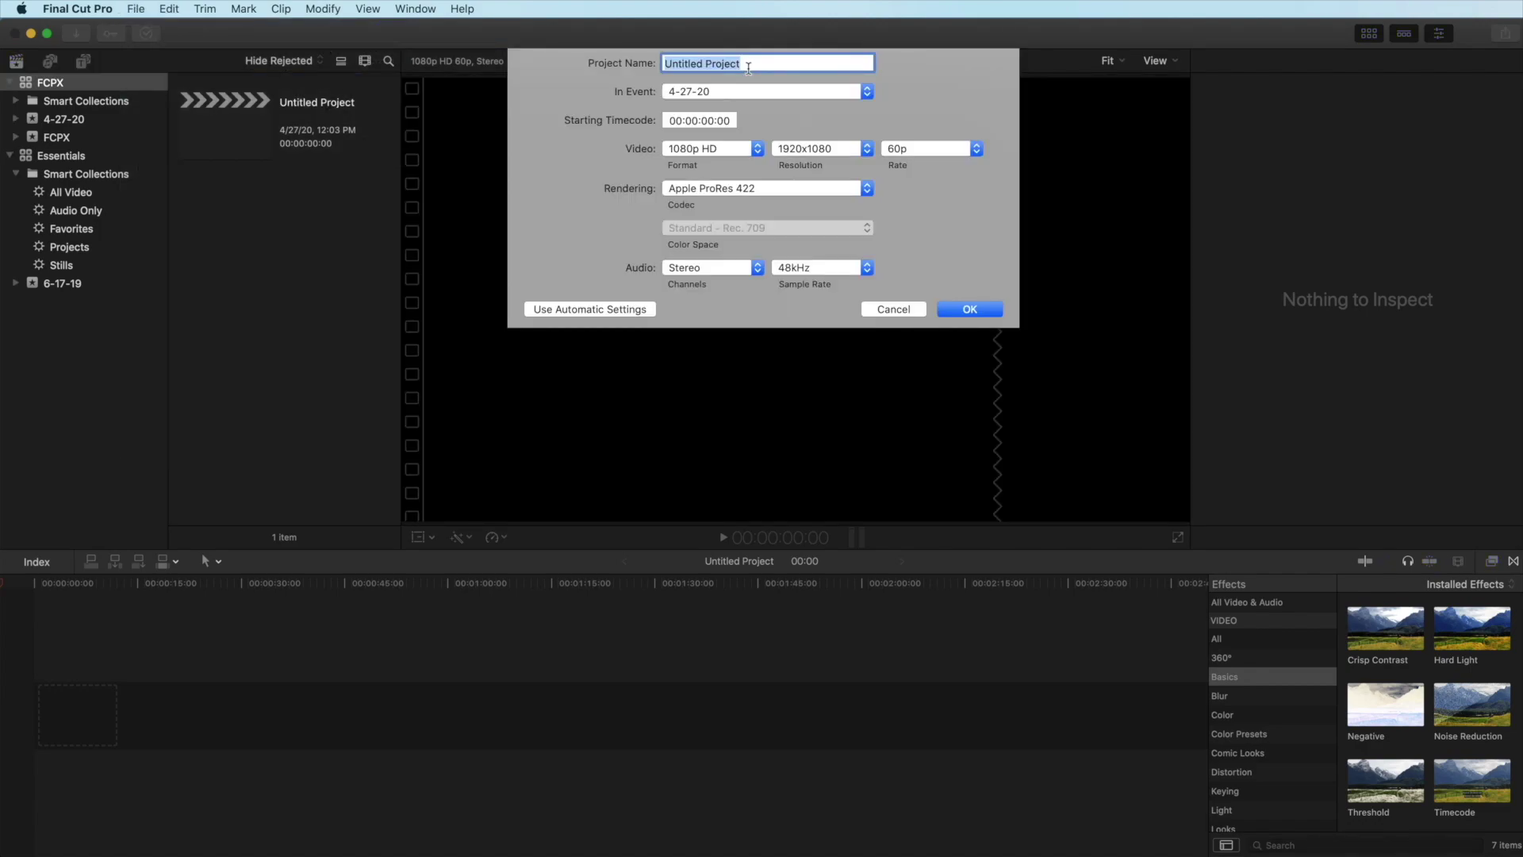
type("Sample")
key("Return")
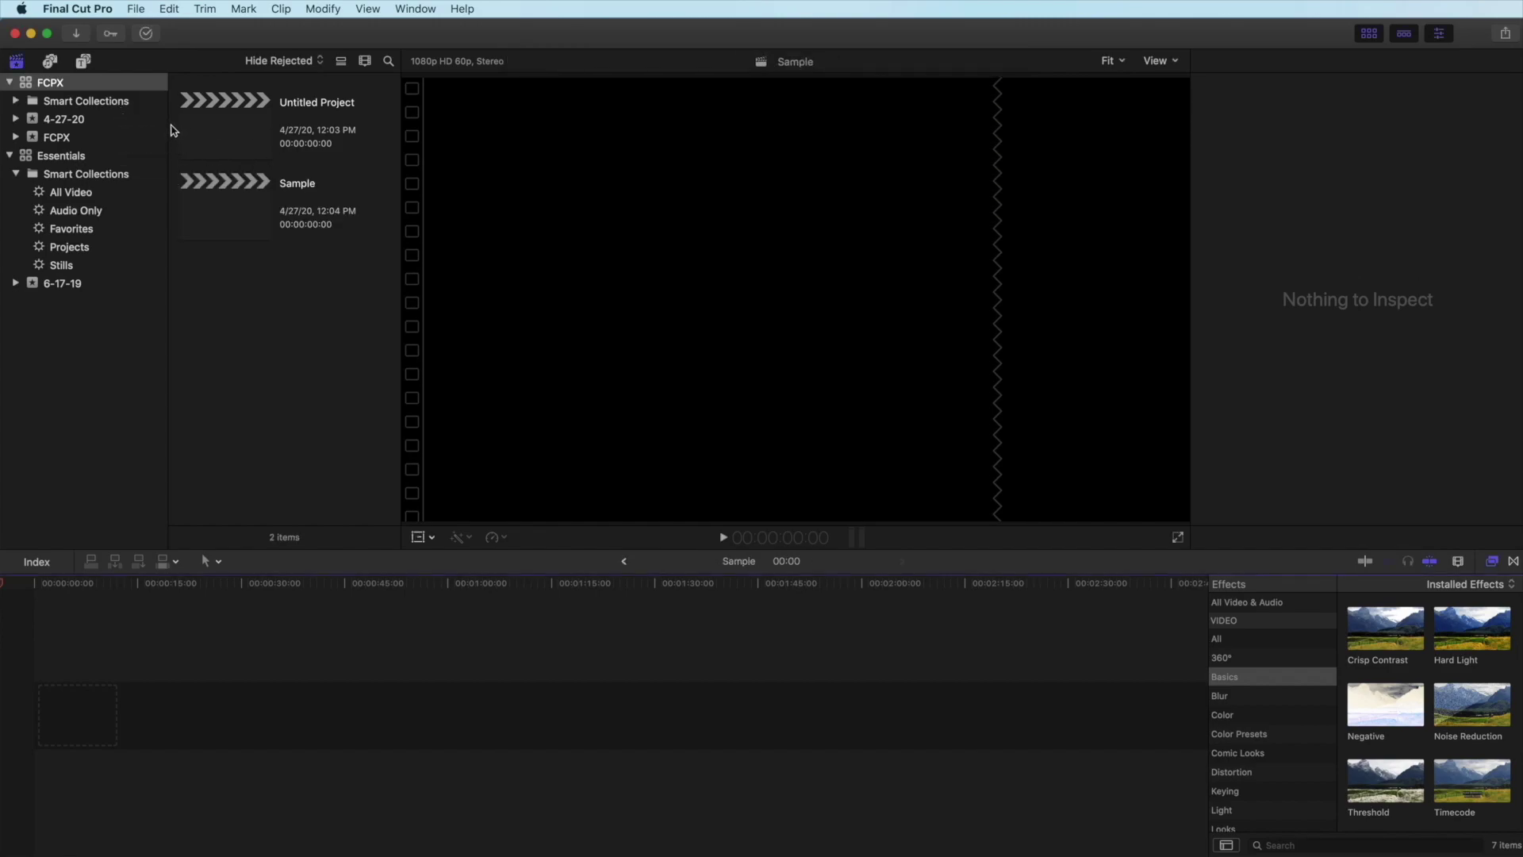
Step: Switch to the Essentials library, then back to the FCPX library
left_click(75, 157)
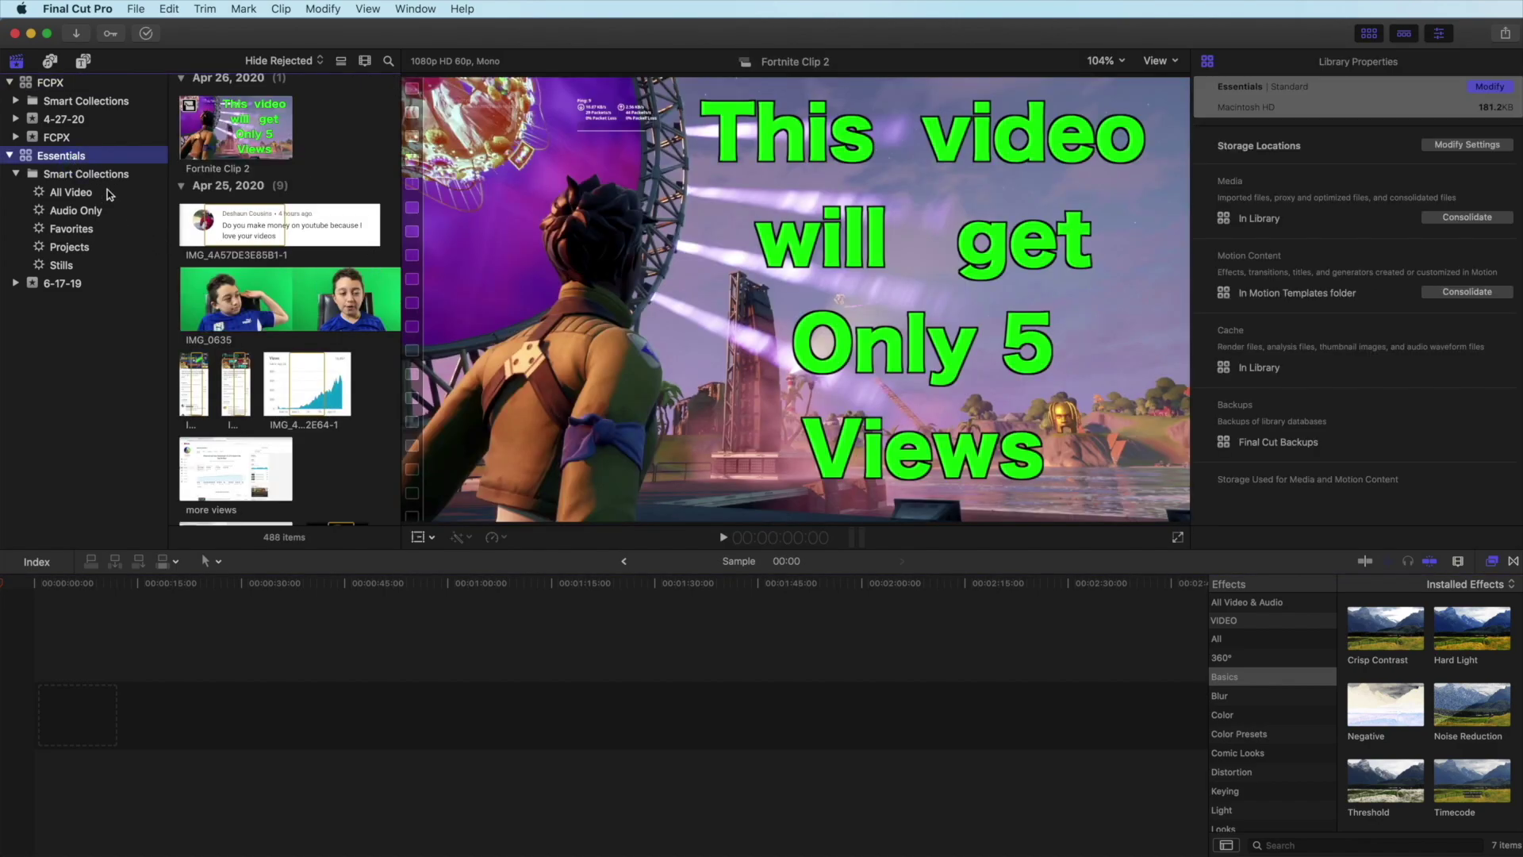
left_click(56, 82)
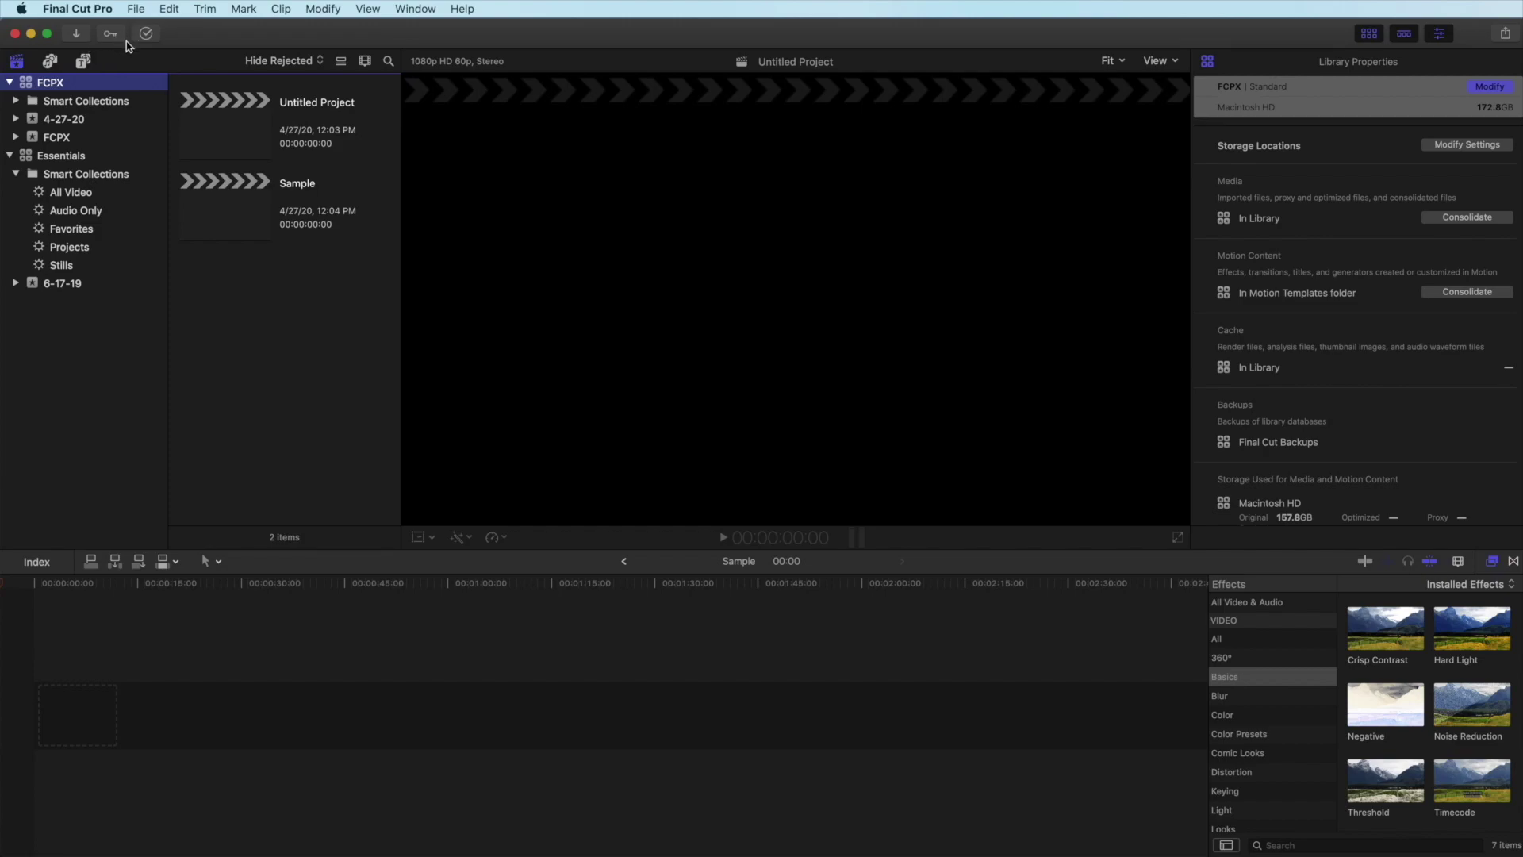
Step: Import IMG_0593.MOV from Downloads and place it at the start of the Sample timeline
left_click(79, 38)
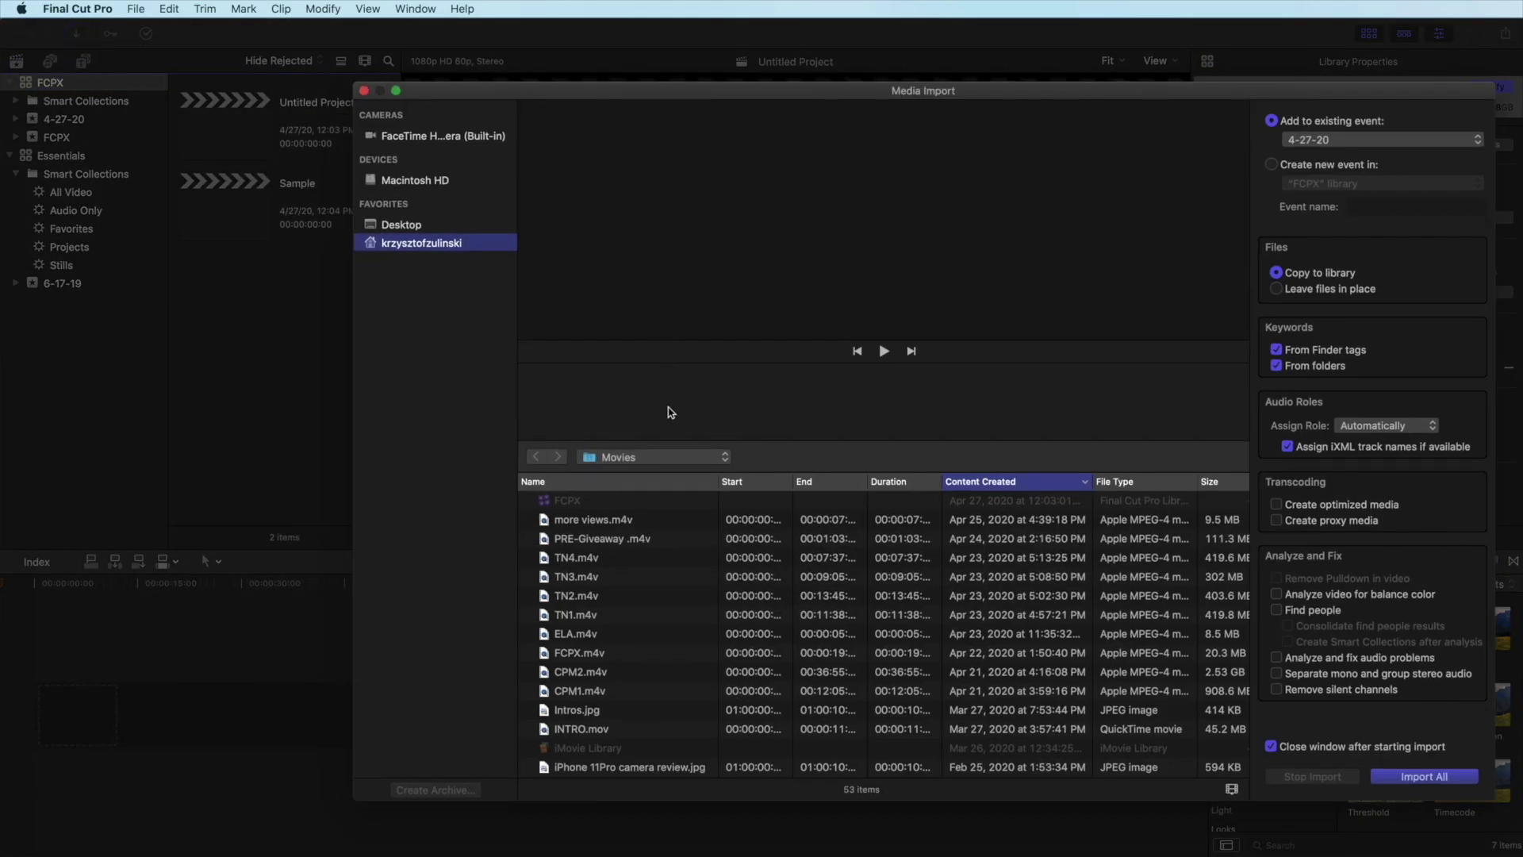
left_click(664, 451)
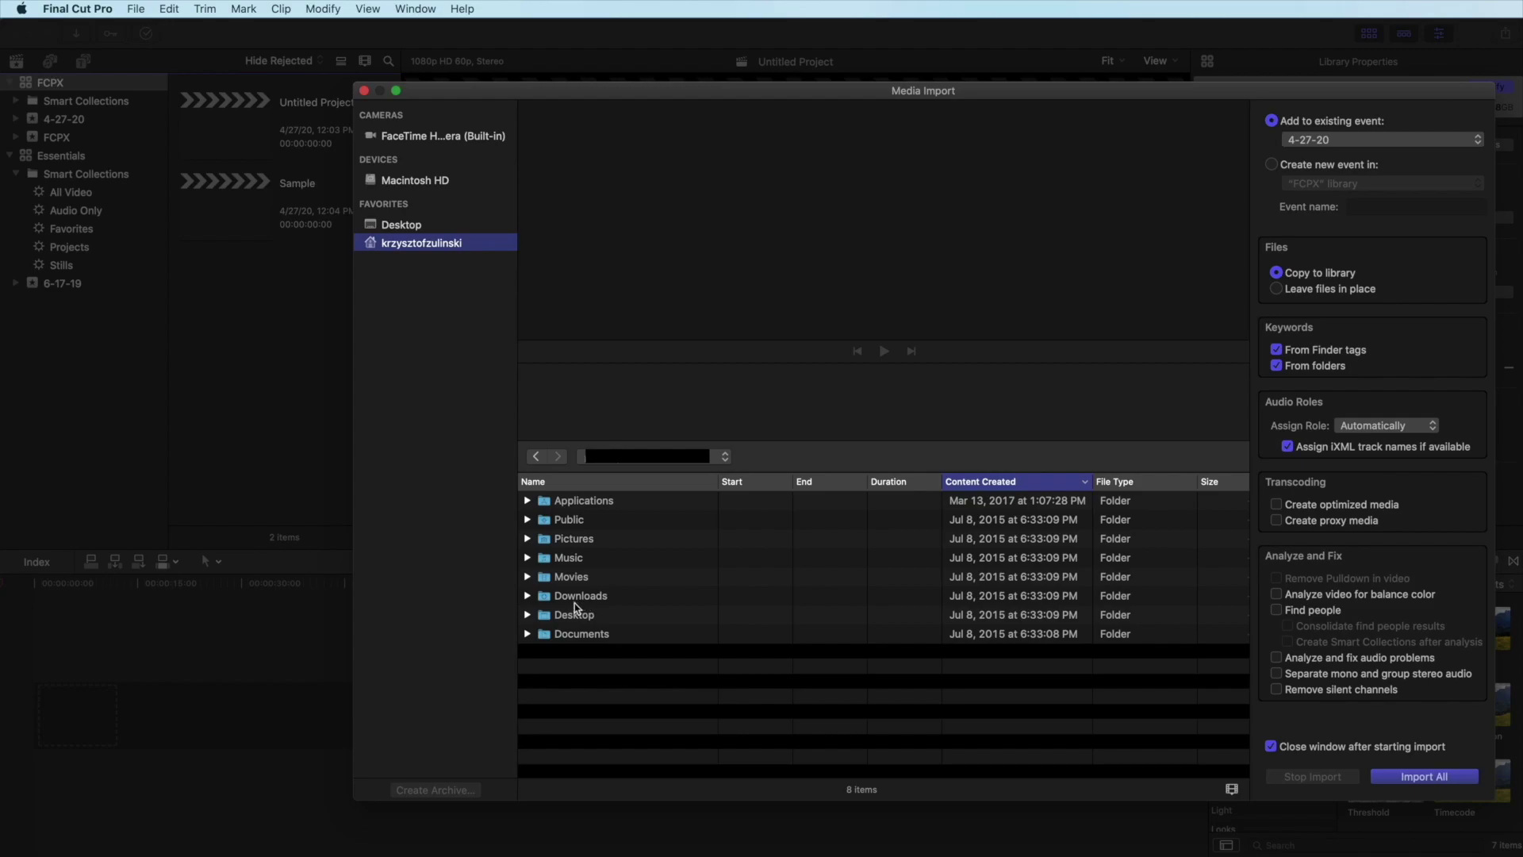
double_click(574, 601)
left_click(690, 571)
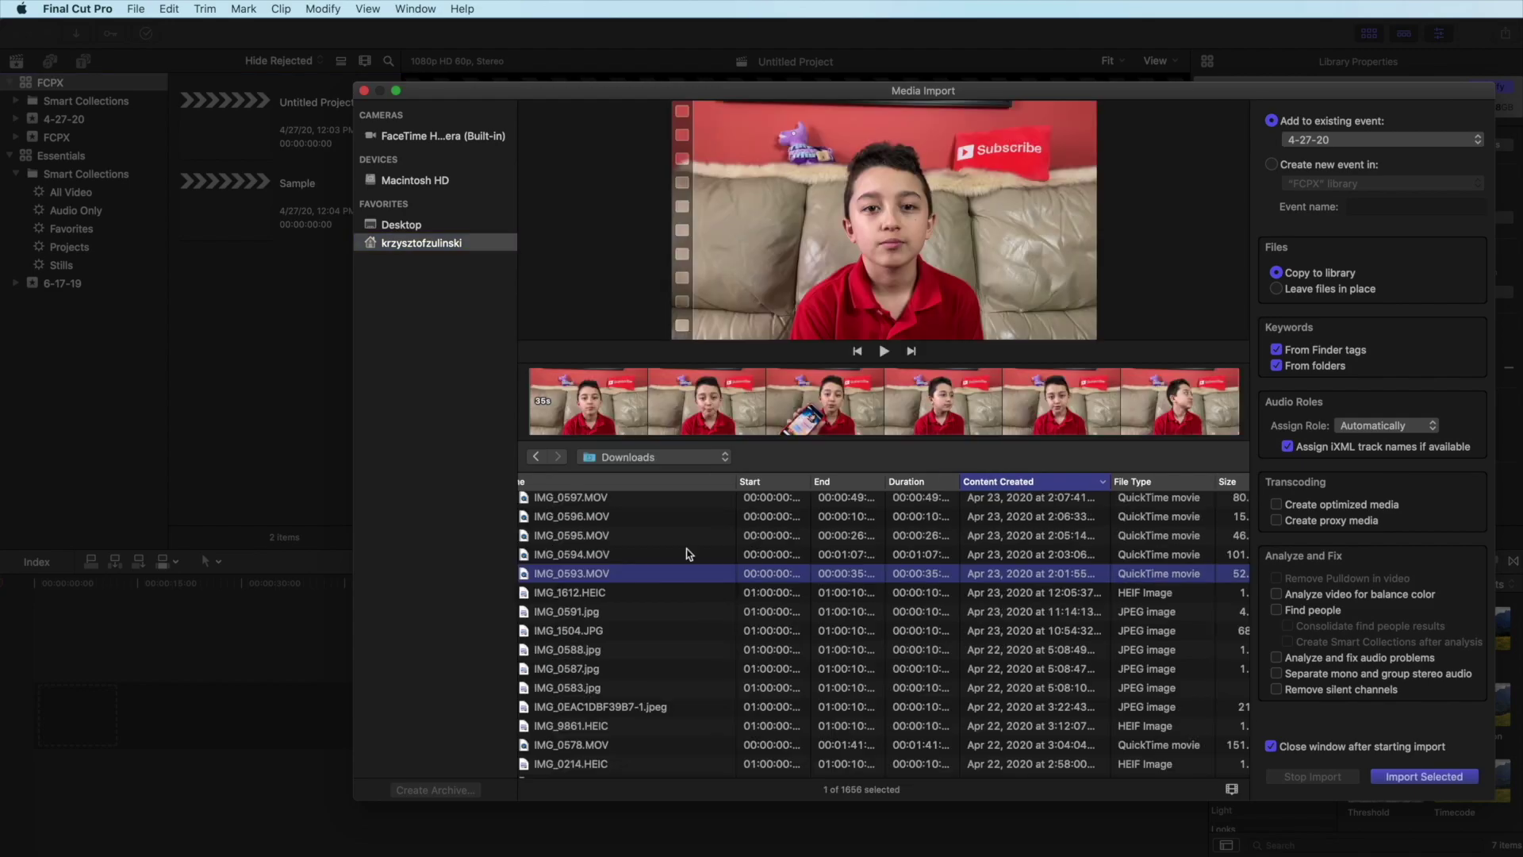
left_click(1417, 776)
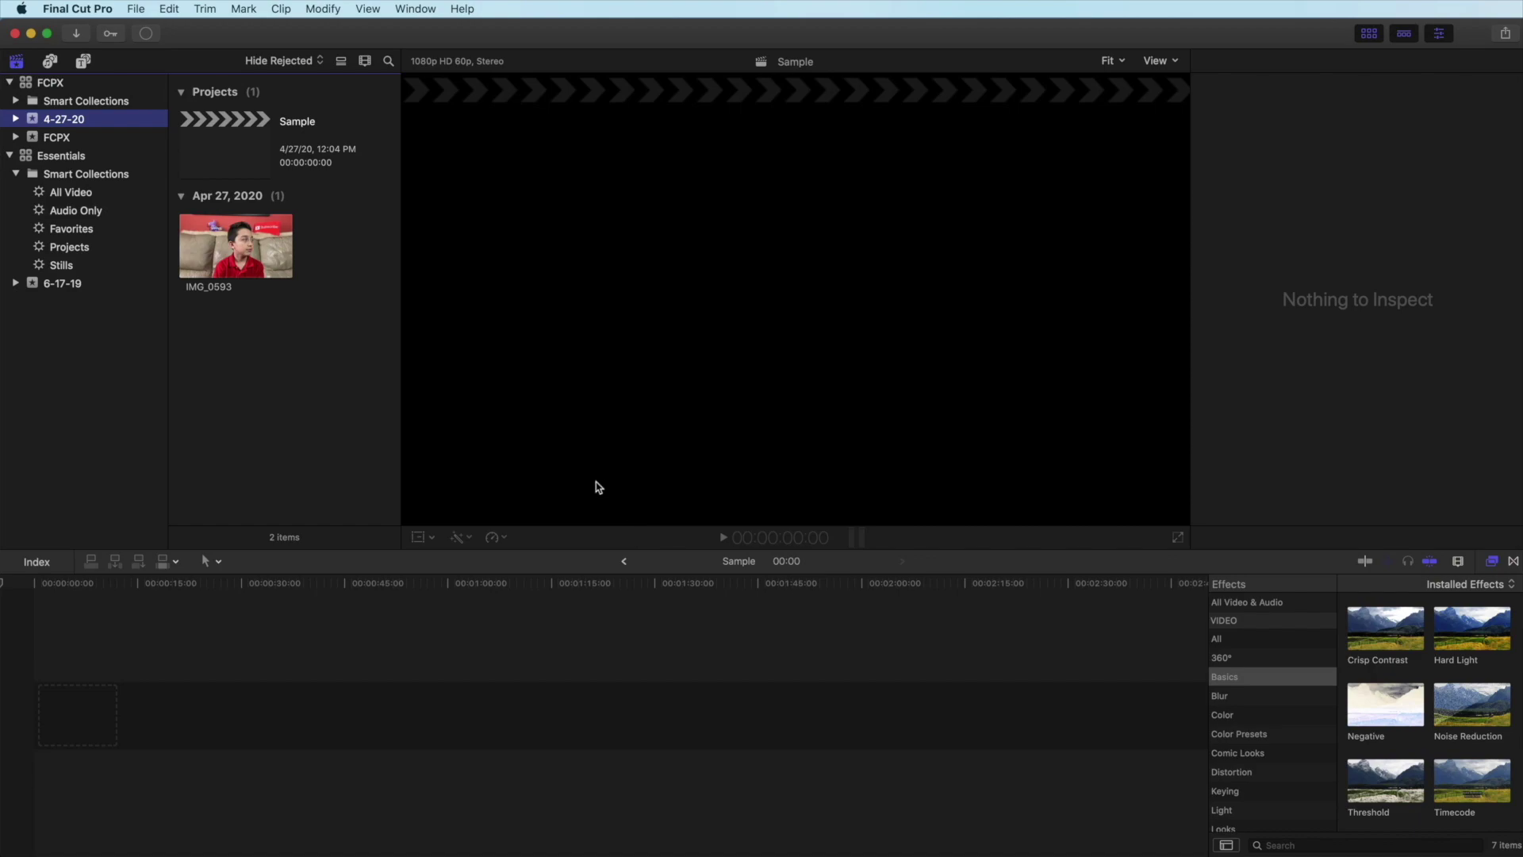
left_click(238, 249)
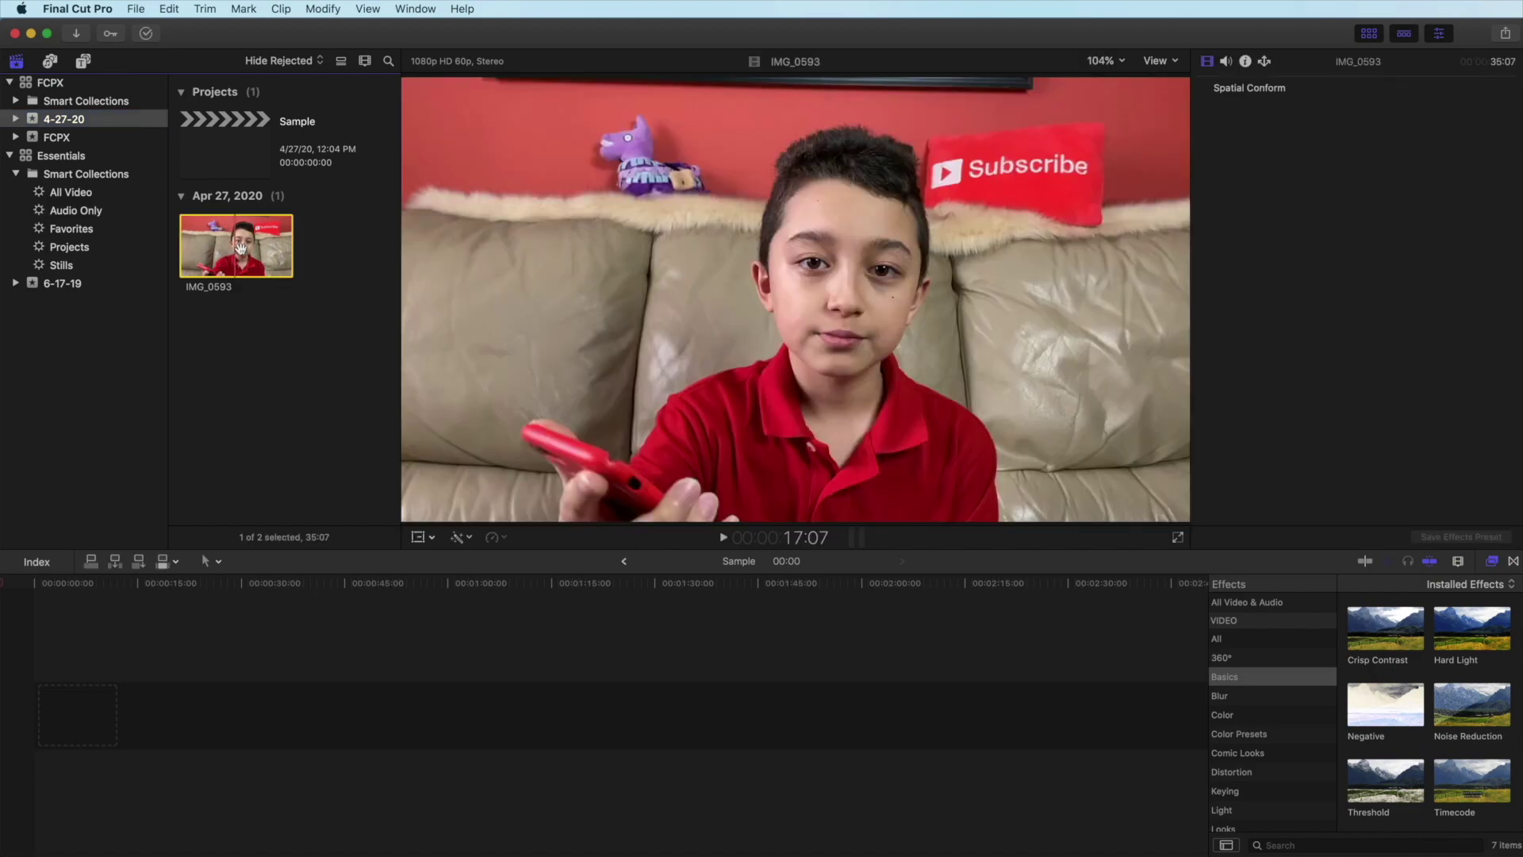
left_click_drag(240, 248, 101, 723)
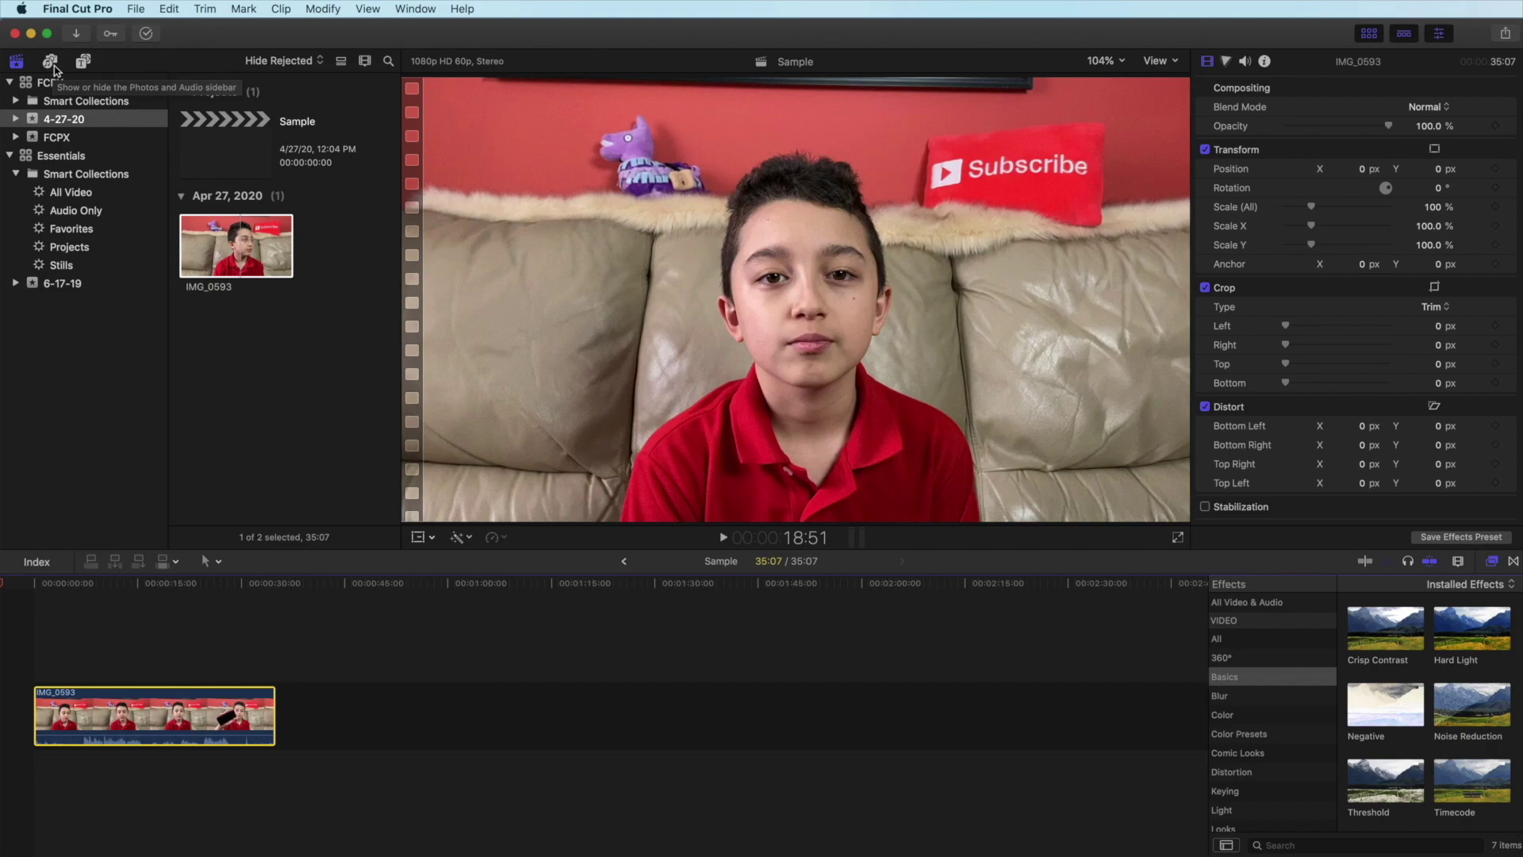
Step: Open the Photos and Audio sidebar and browse the built-in Sound Effects list
left_click(54, 67)
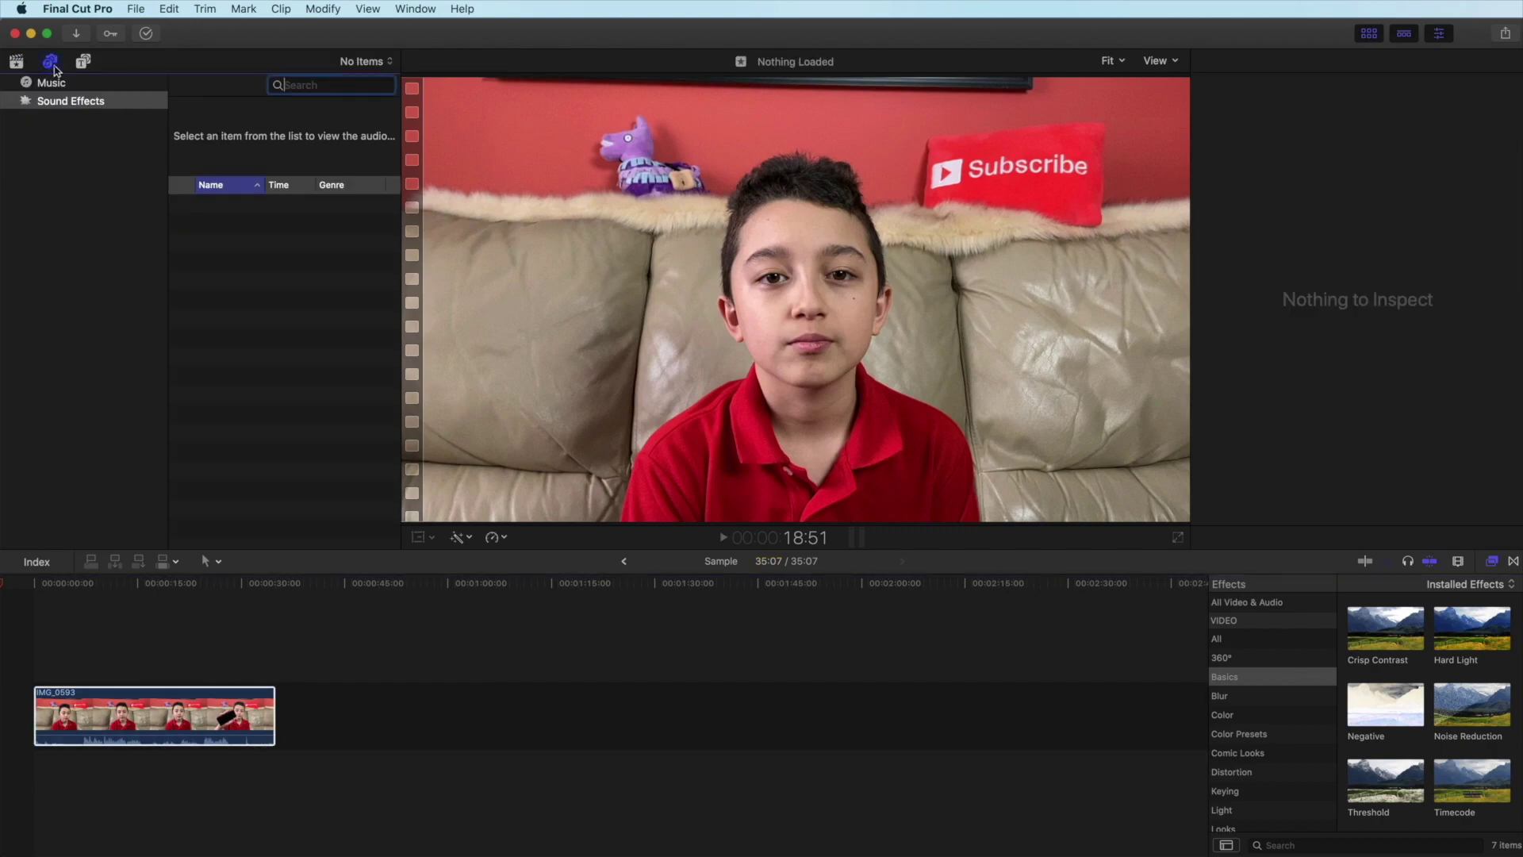
left_click(61, 104)
scroll(281, 278, "down", 2)
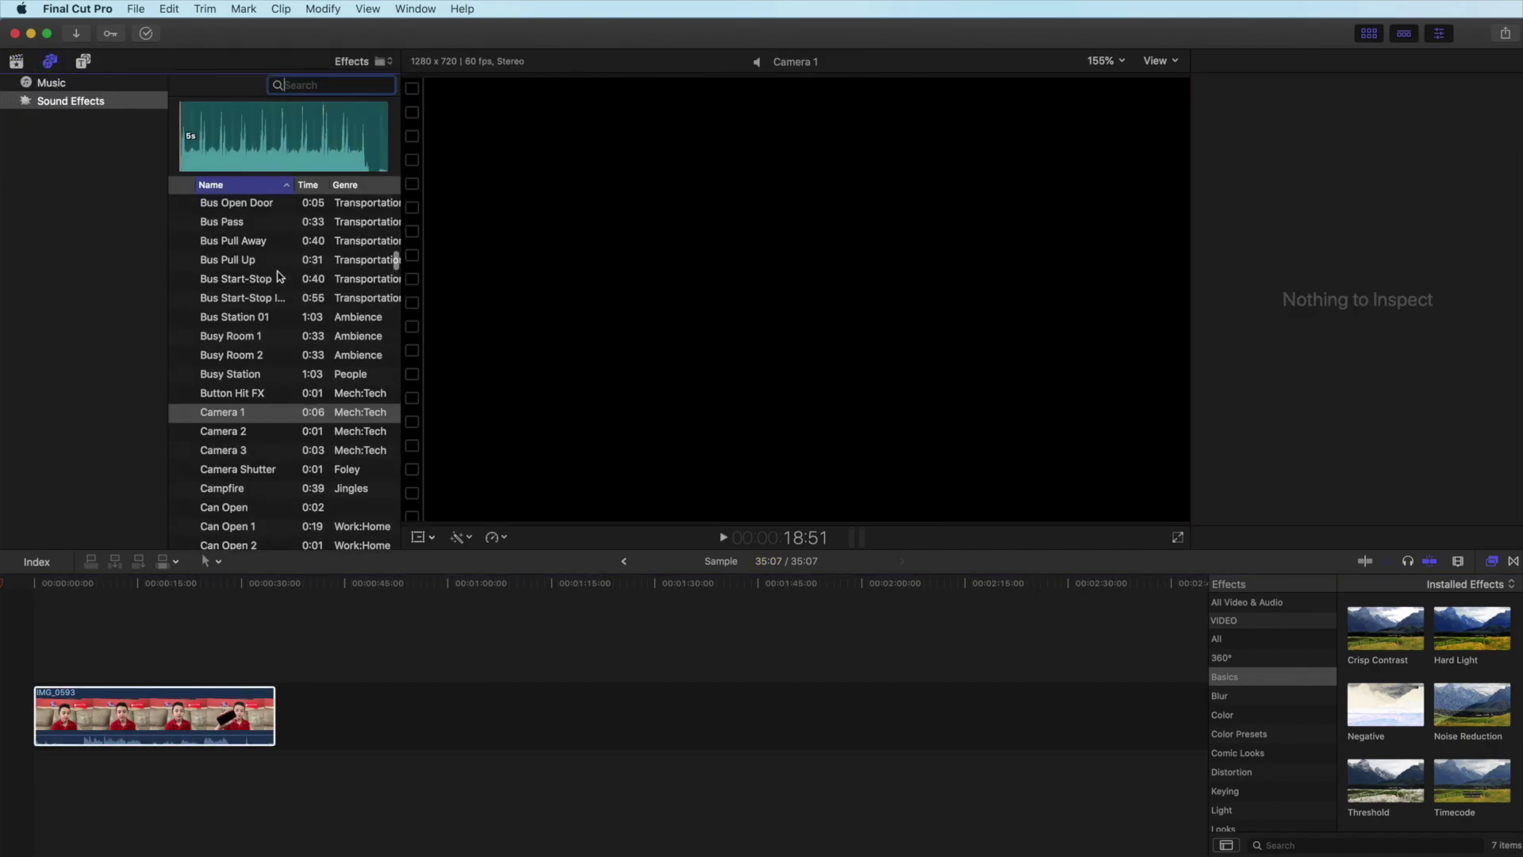
scroll(282, 278, "up", 10)
scroll(280, 276, "up", 5)
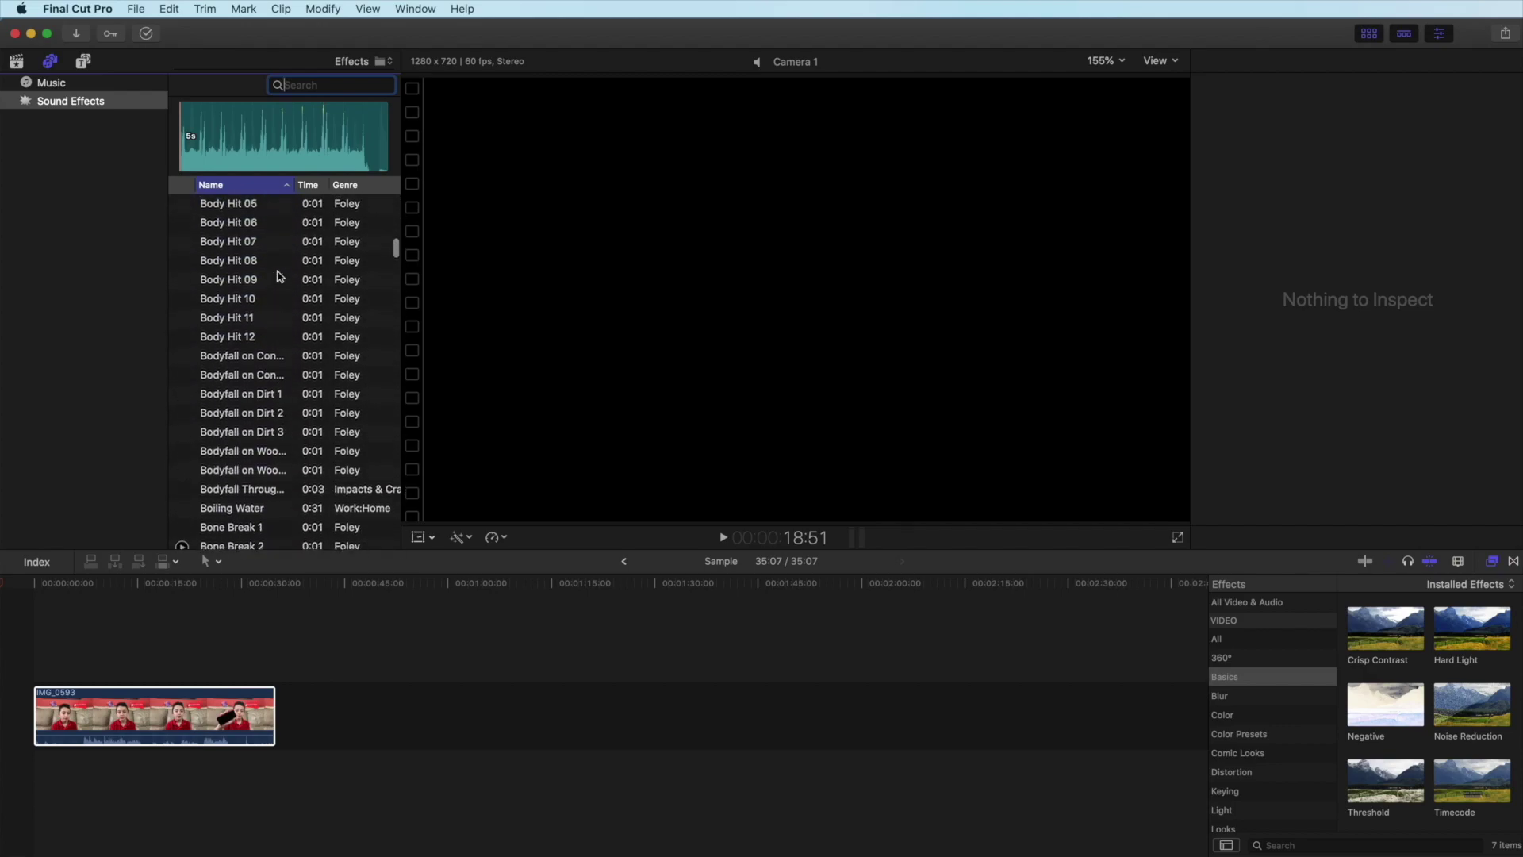
scroll(279, 276, "down", 8)
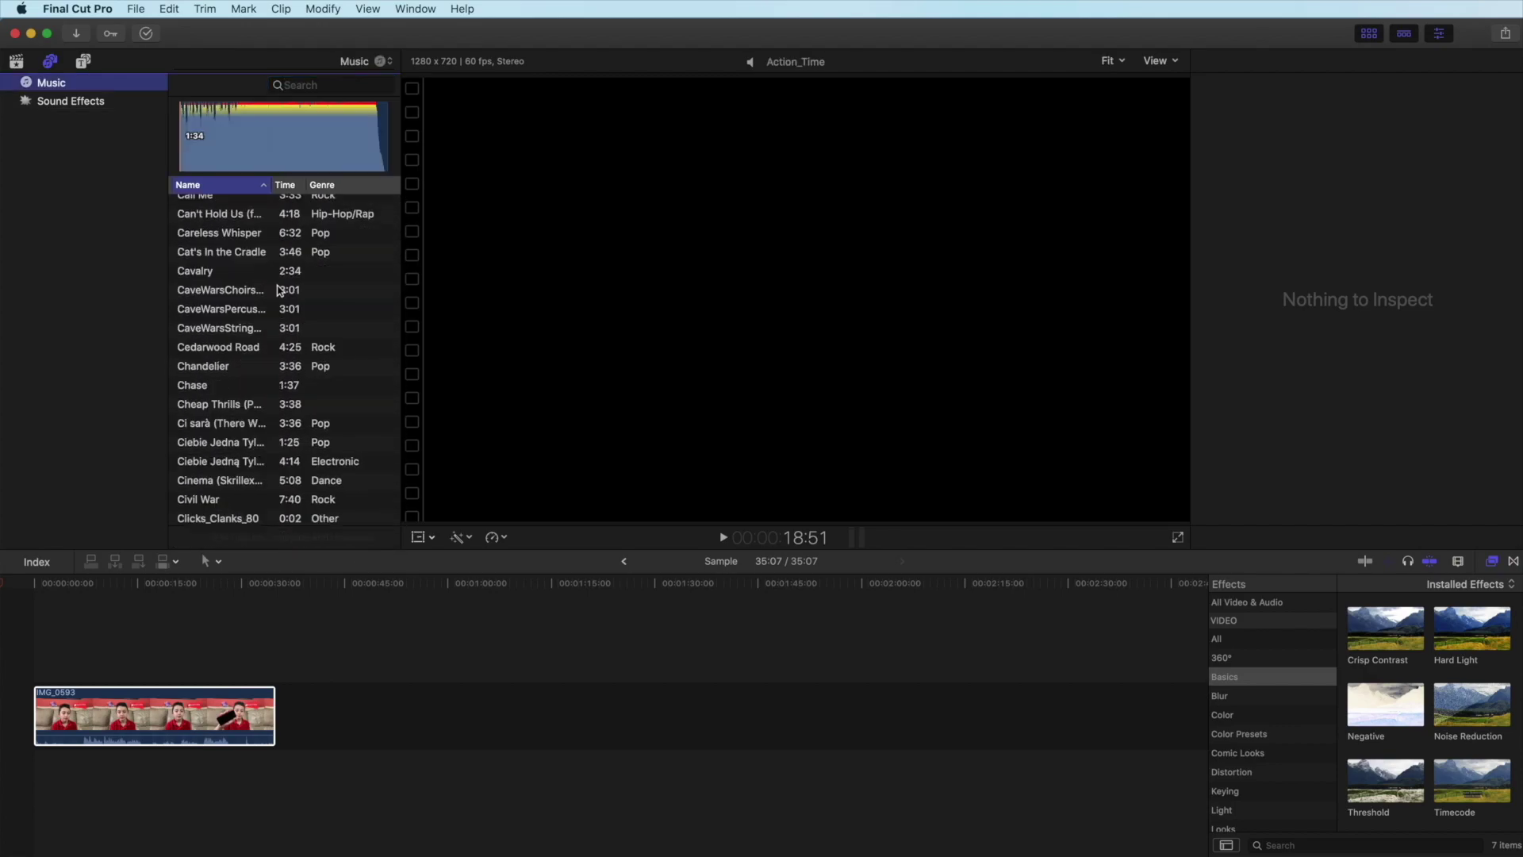
scroll(280, 290, "down", 10)
scroll(280, 291, "down", 15)
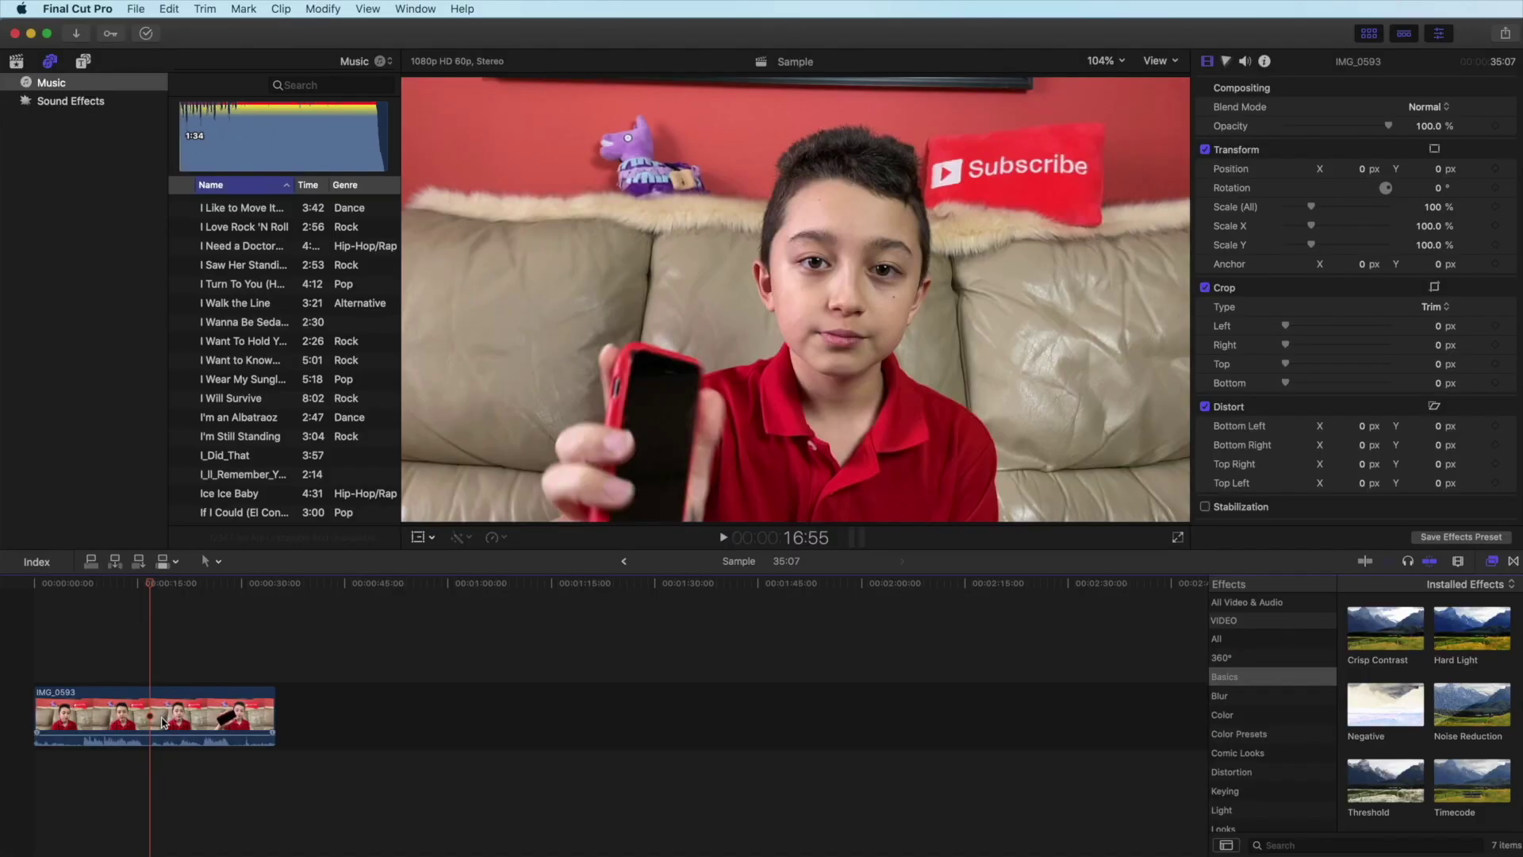
Step: With on-screen Transform controls, scale IMG_0593 to 72% and rotate it to 217°
left_click(162, 722)
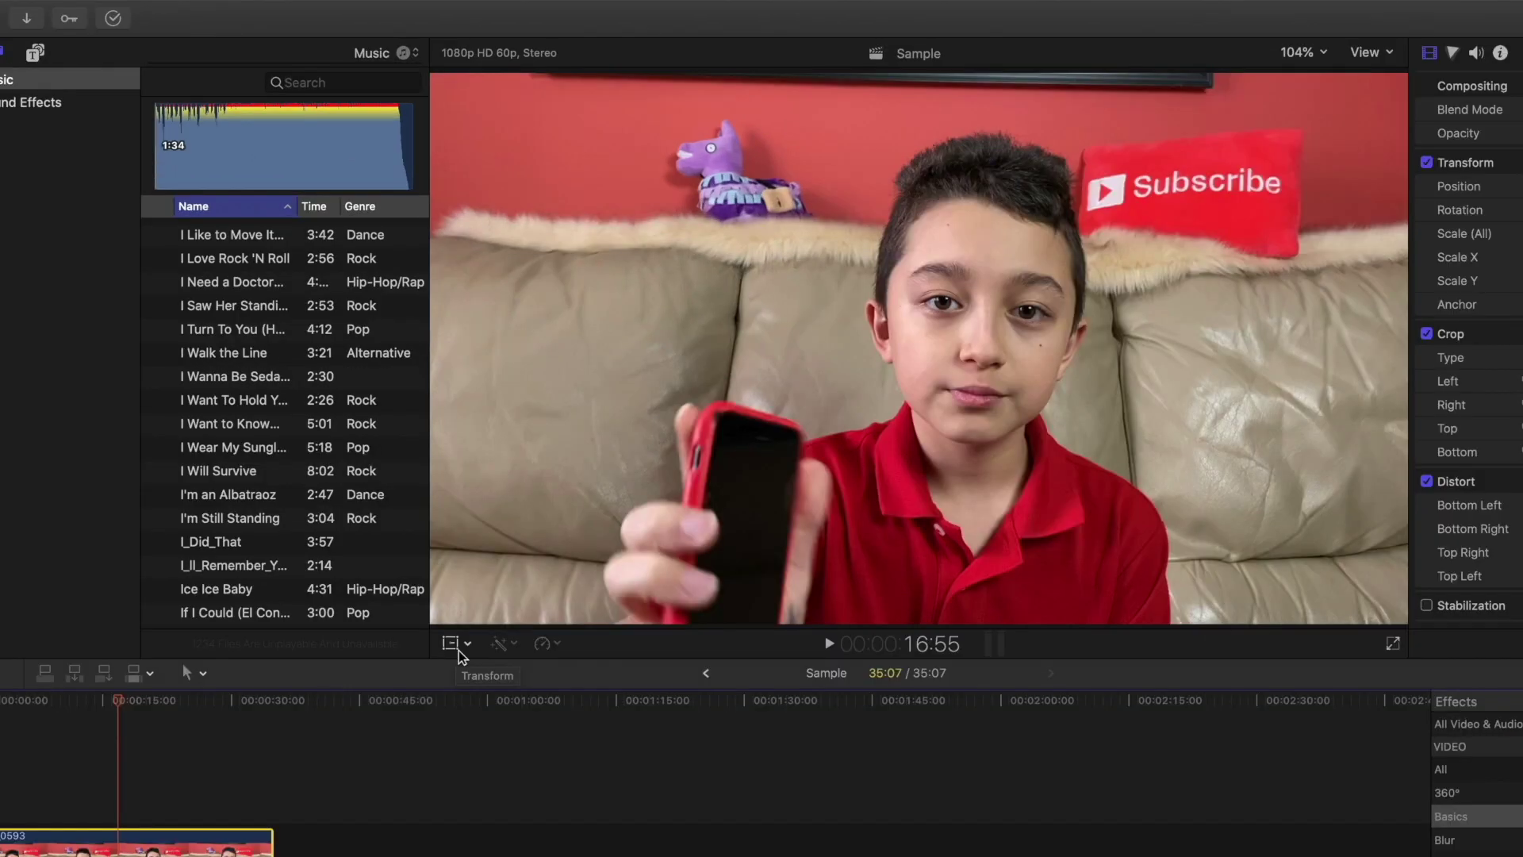
left_click(458, 649)
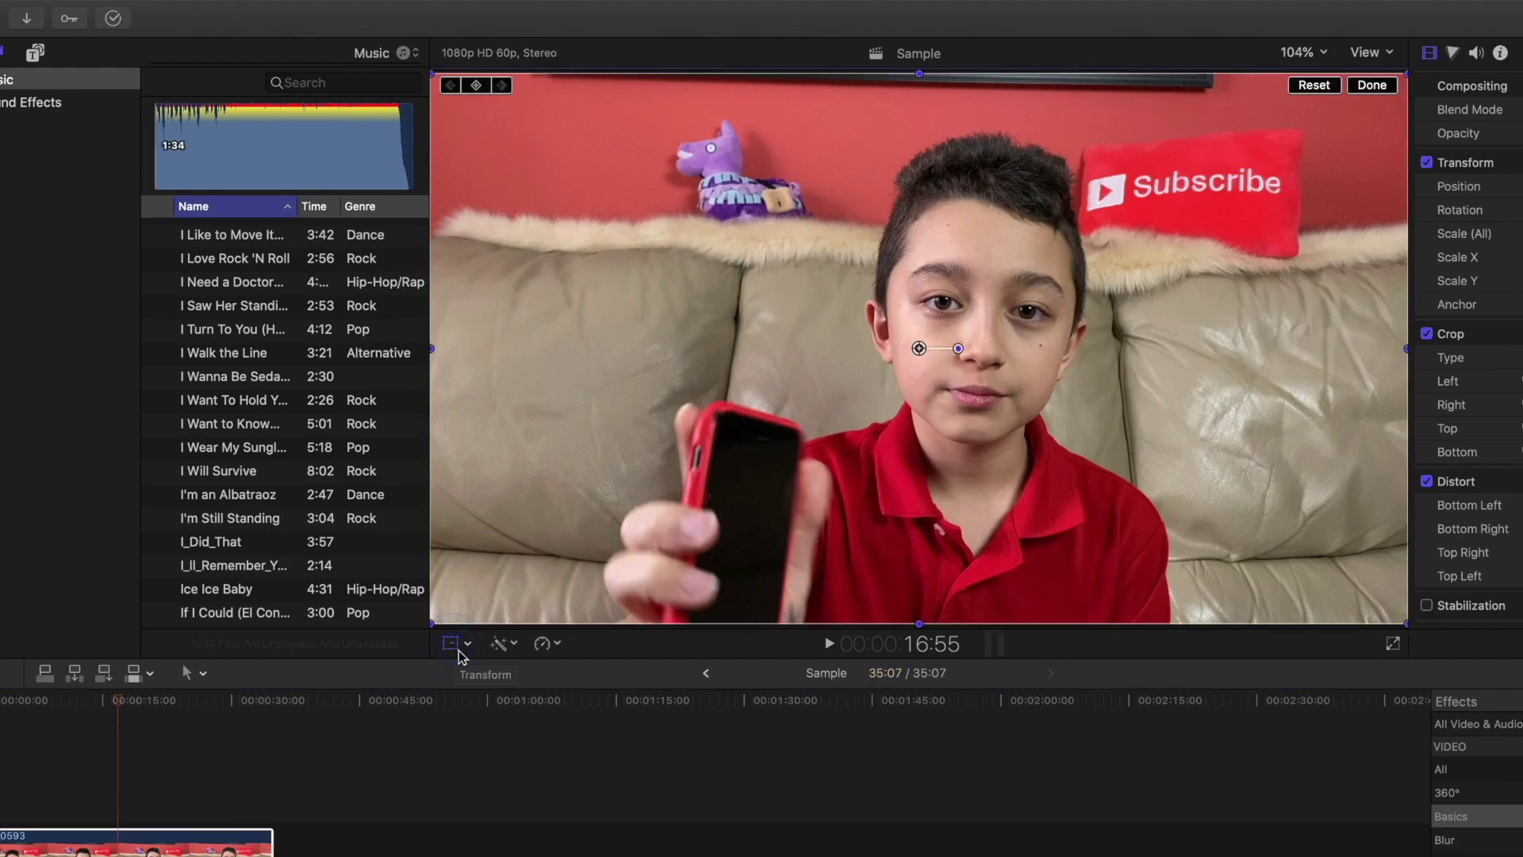
left_click_drag(432, 625, 679, 214)
left_click_drag(688, 323, 571, 530)
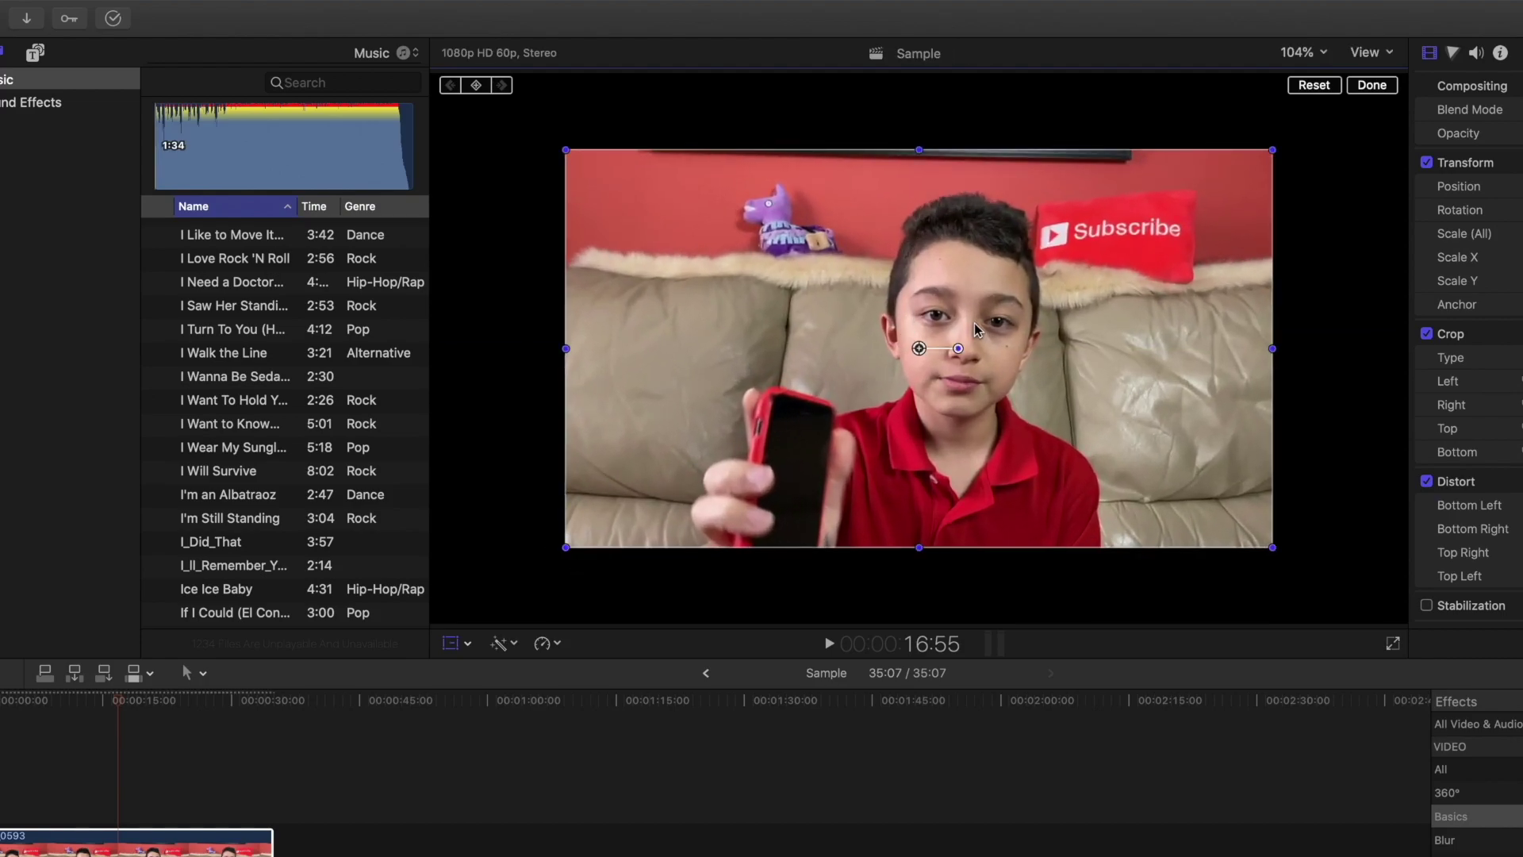
left_click_drag(958, 348, 913, 445)
left_click(467, 643)
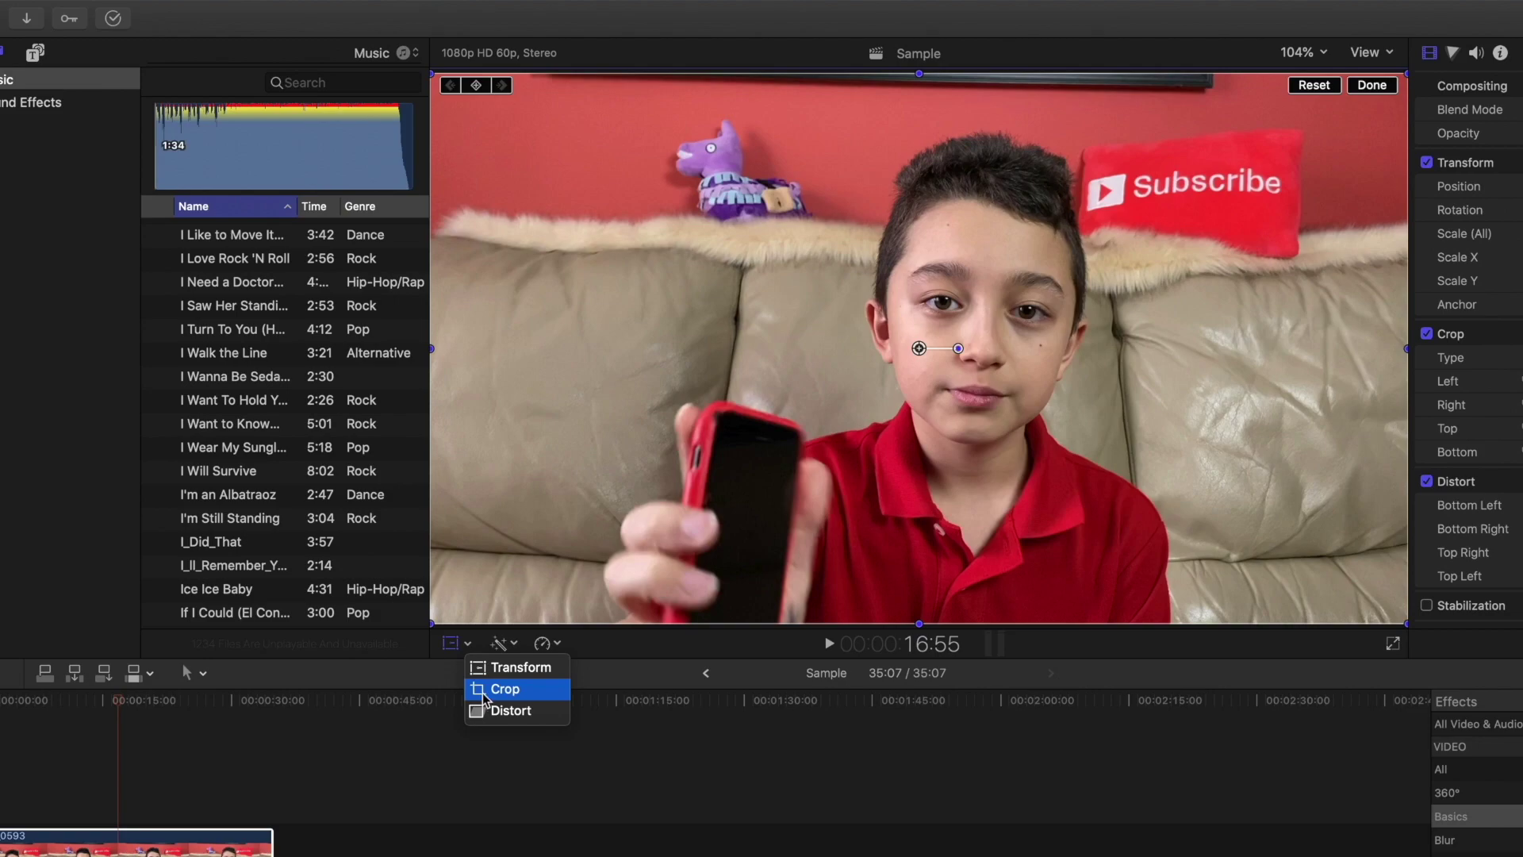
Step: Crop the clip's left edge in by 170px, try a top-right corner distortion, then undo it
left_click(486, 697)
left_click_drag(446, 655, 573, 649)
left_click(445, 644)
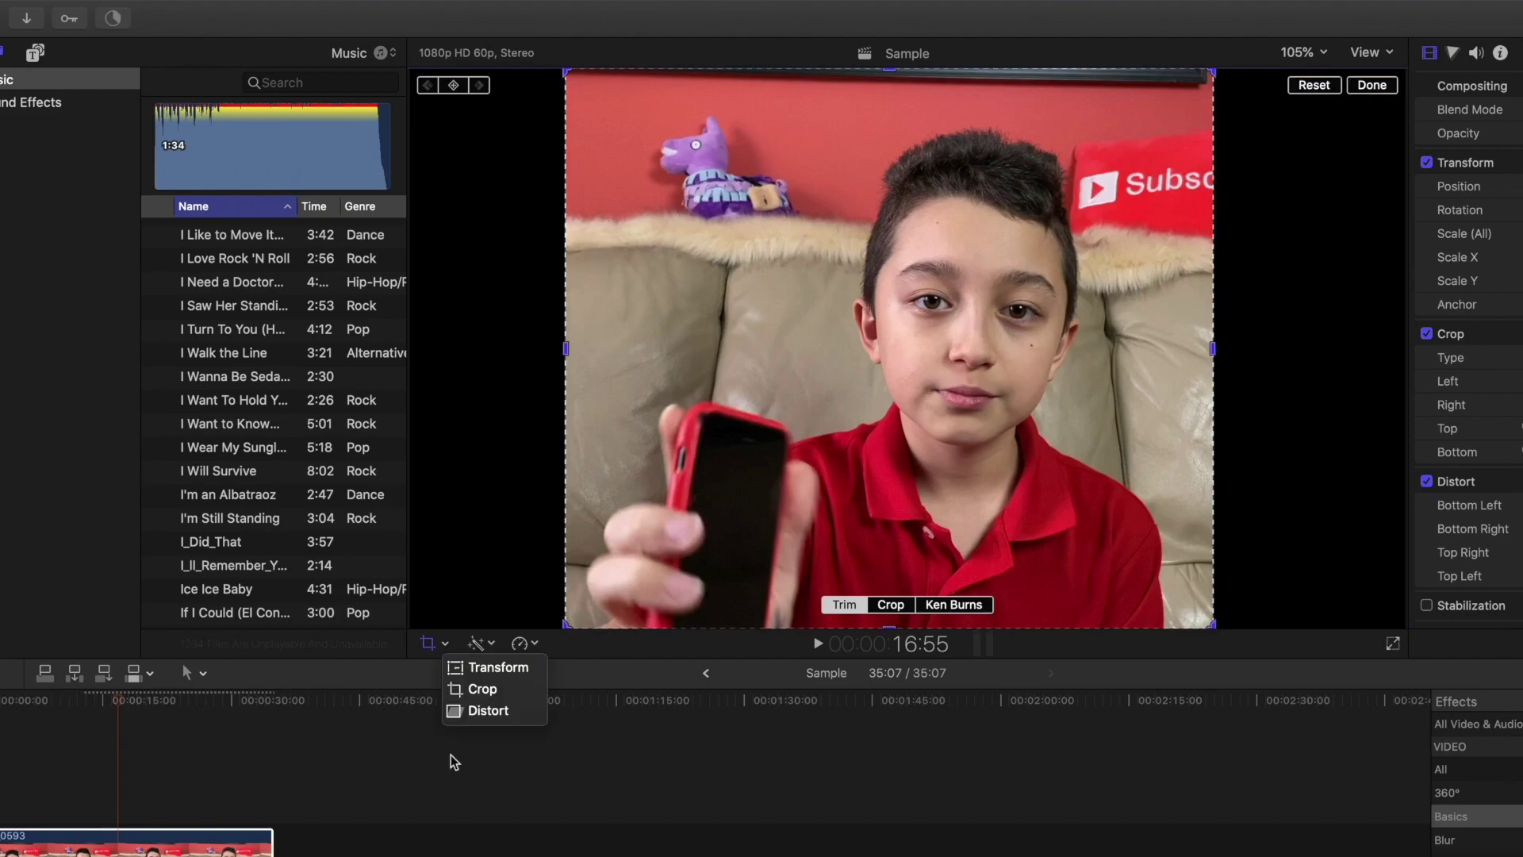
left_click(471, 714)
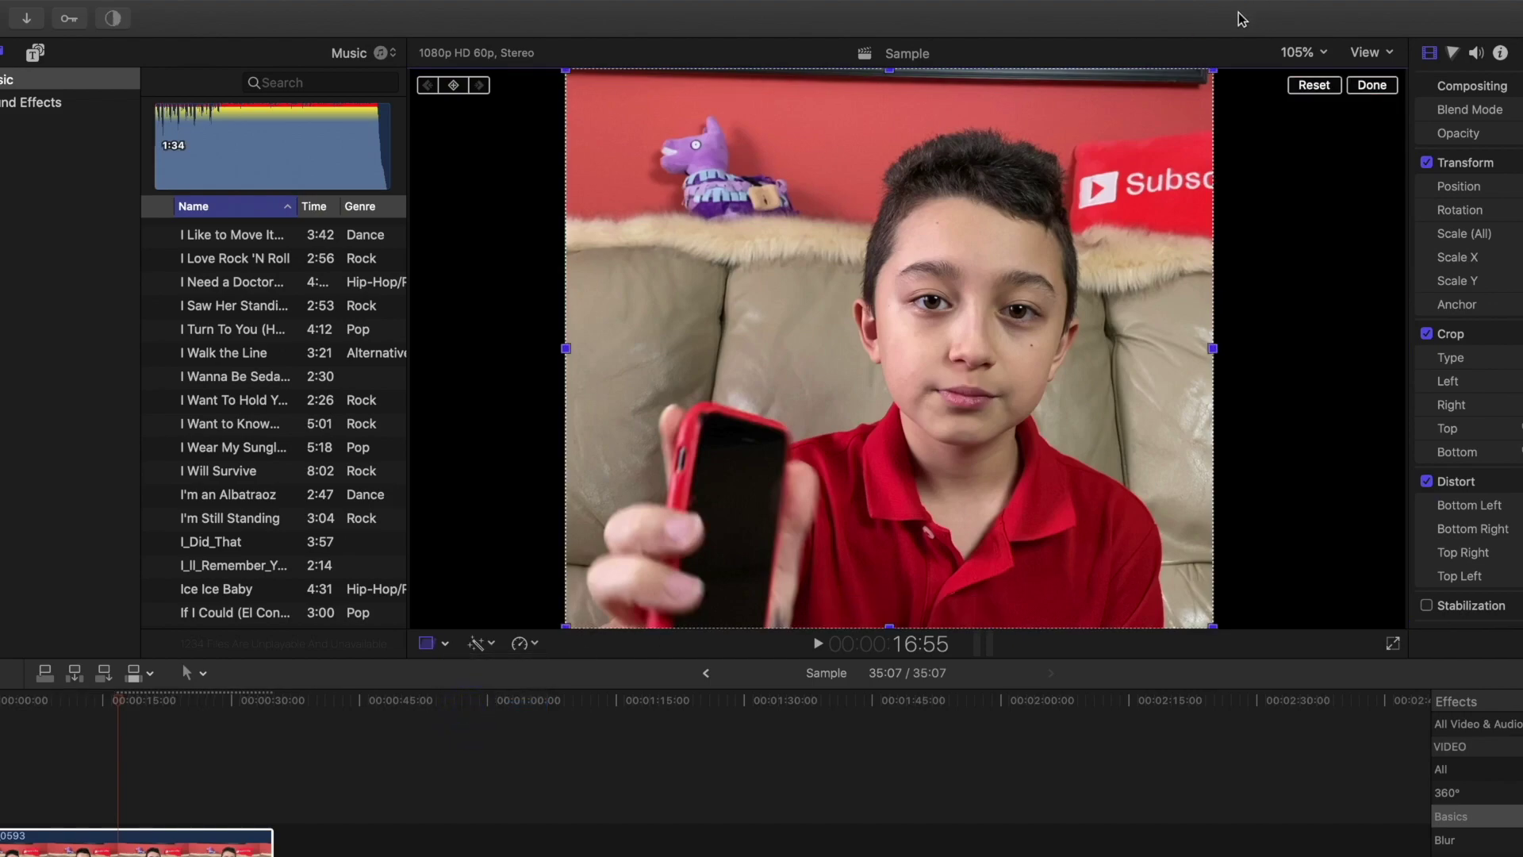
left_click_drag(1213, 71, 1130, 136)
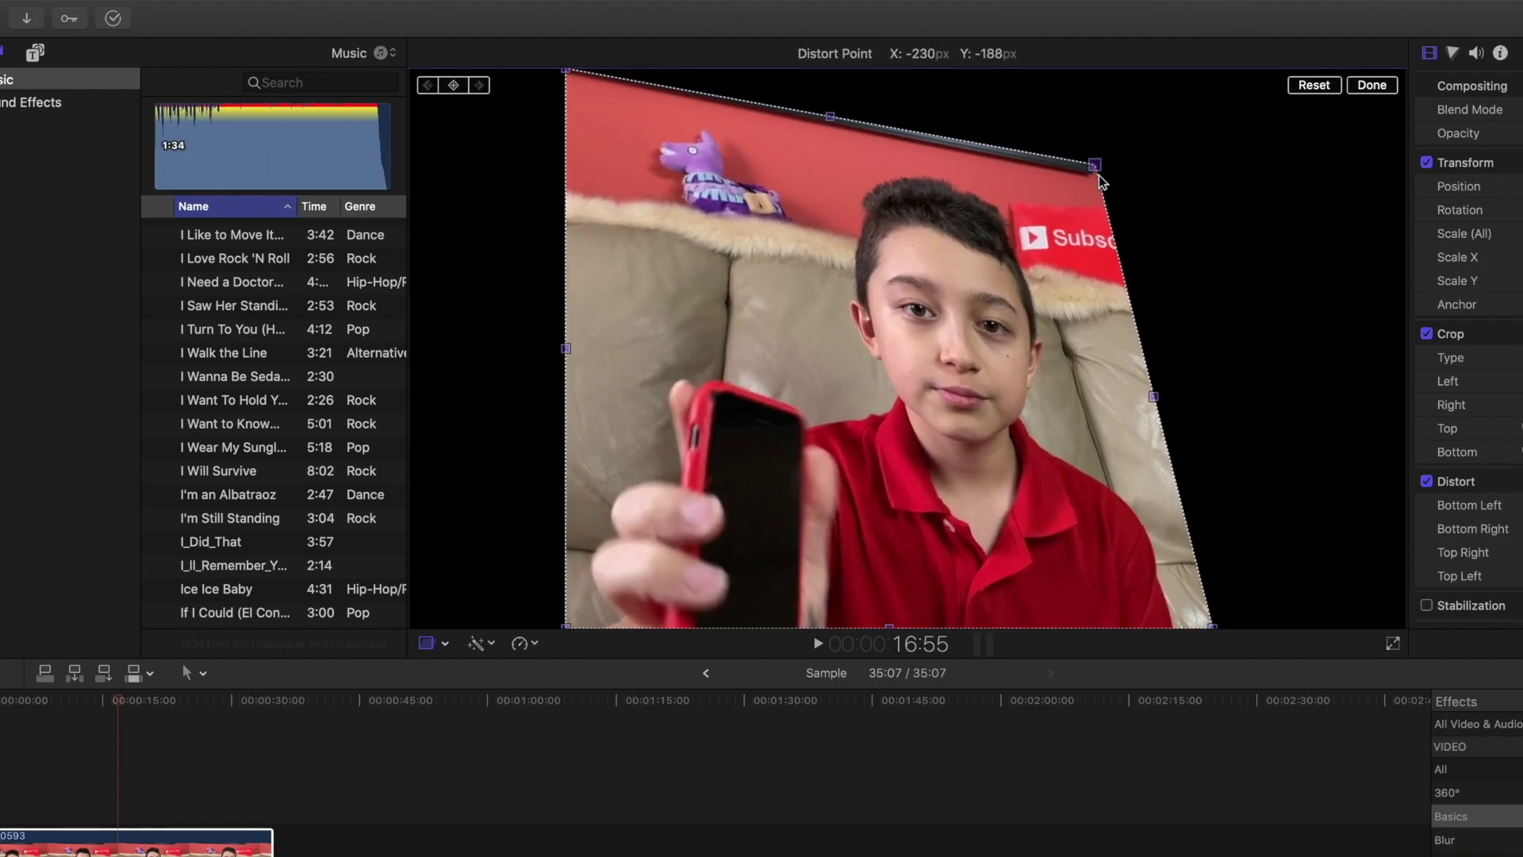
left_click_drag(1099, 177, 986, 352)
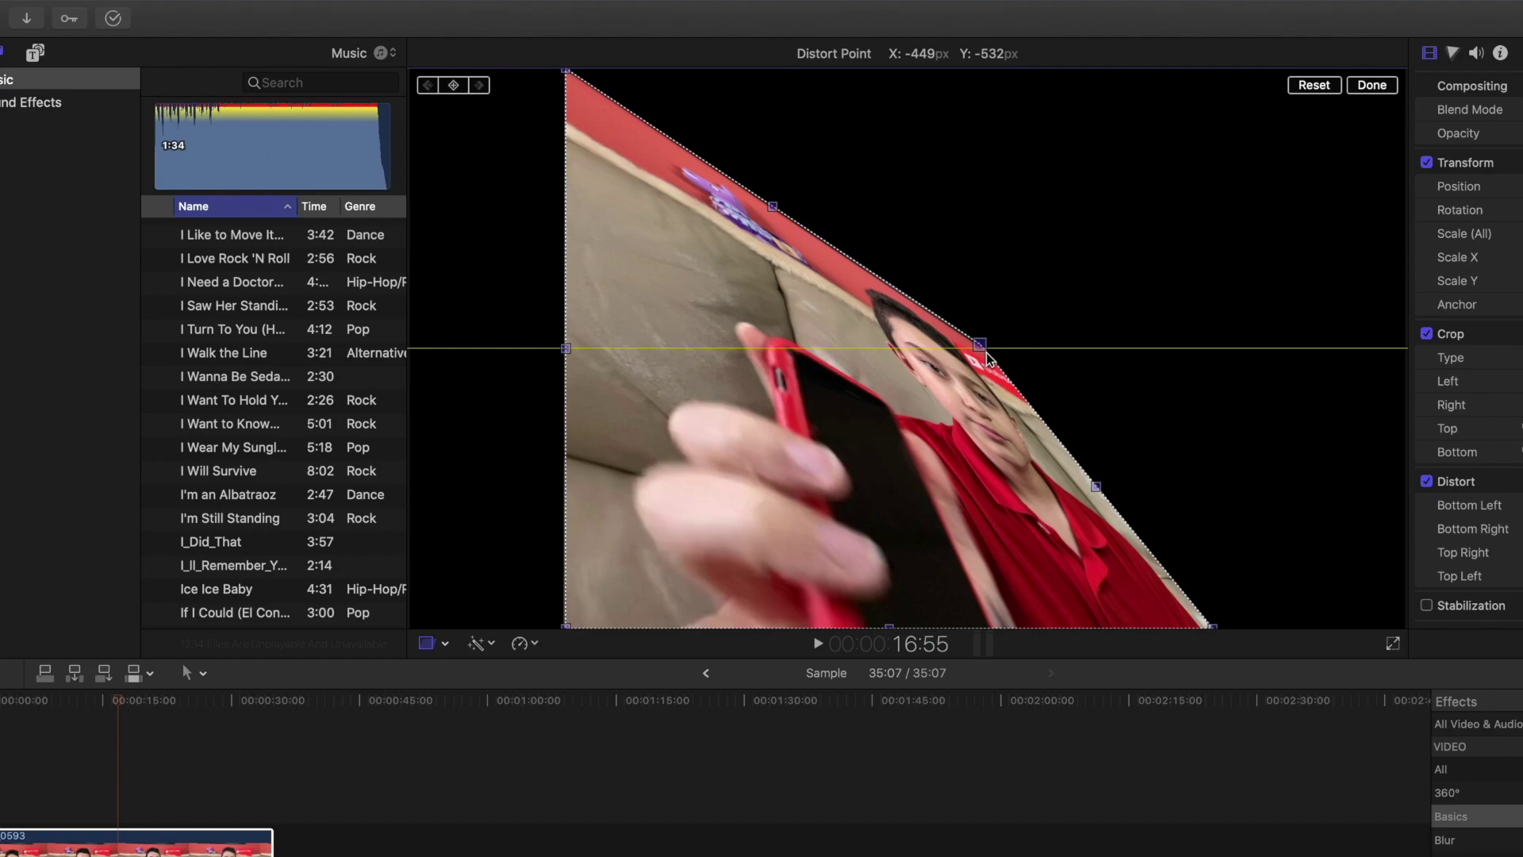
key("shift+c")
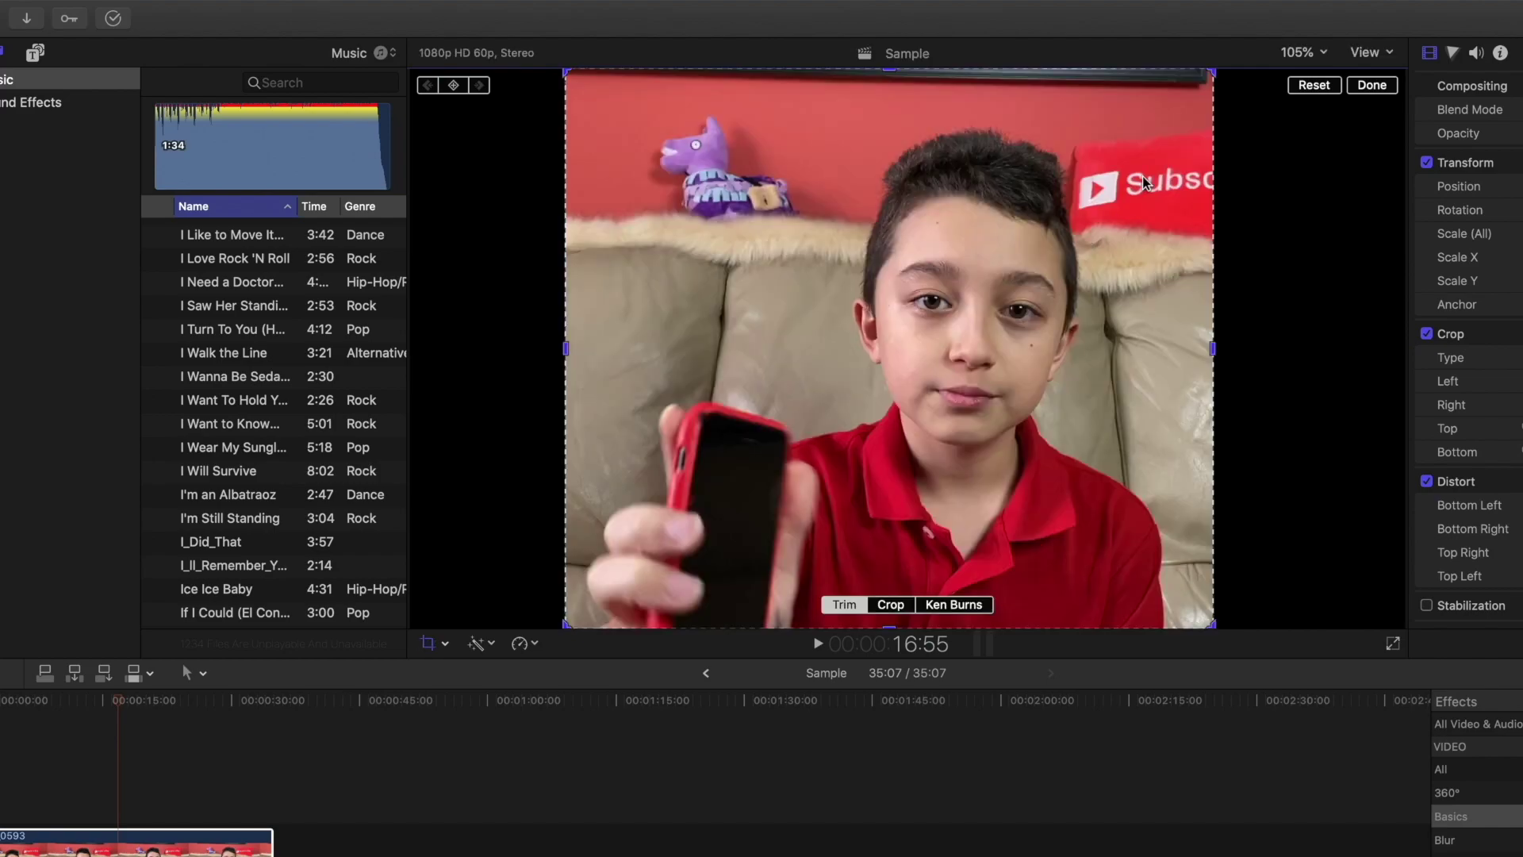
Step: Reset the crop to full frame and apply Auto Enhance Audio to IMG_0593
left_click(1314, 85)
left_click(479, 643)
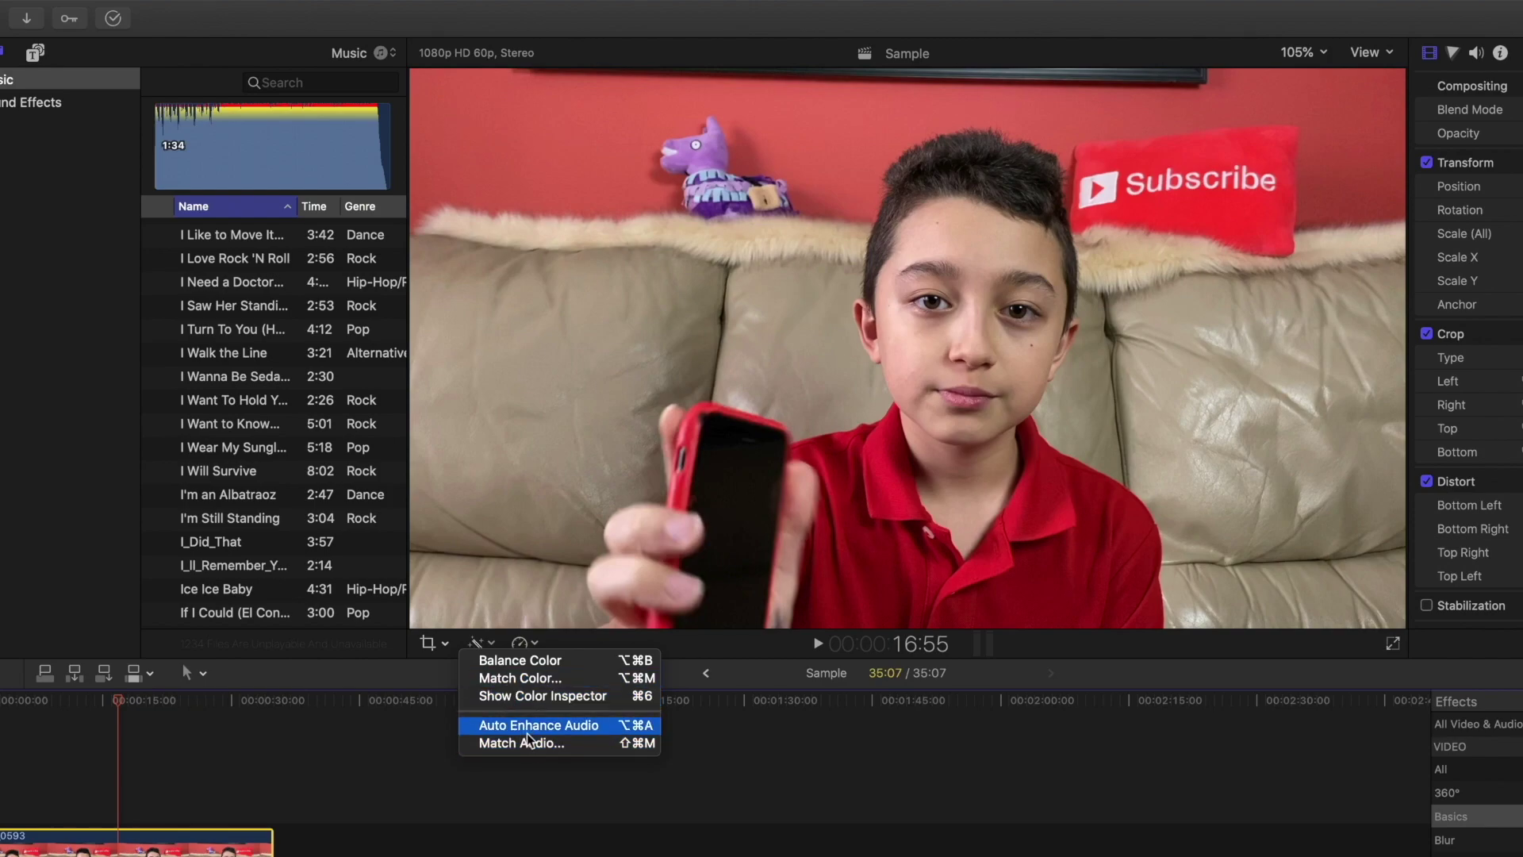
left_click(500, 724)
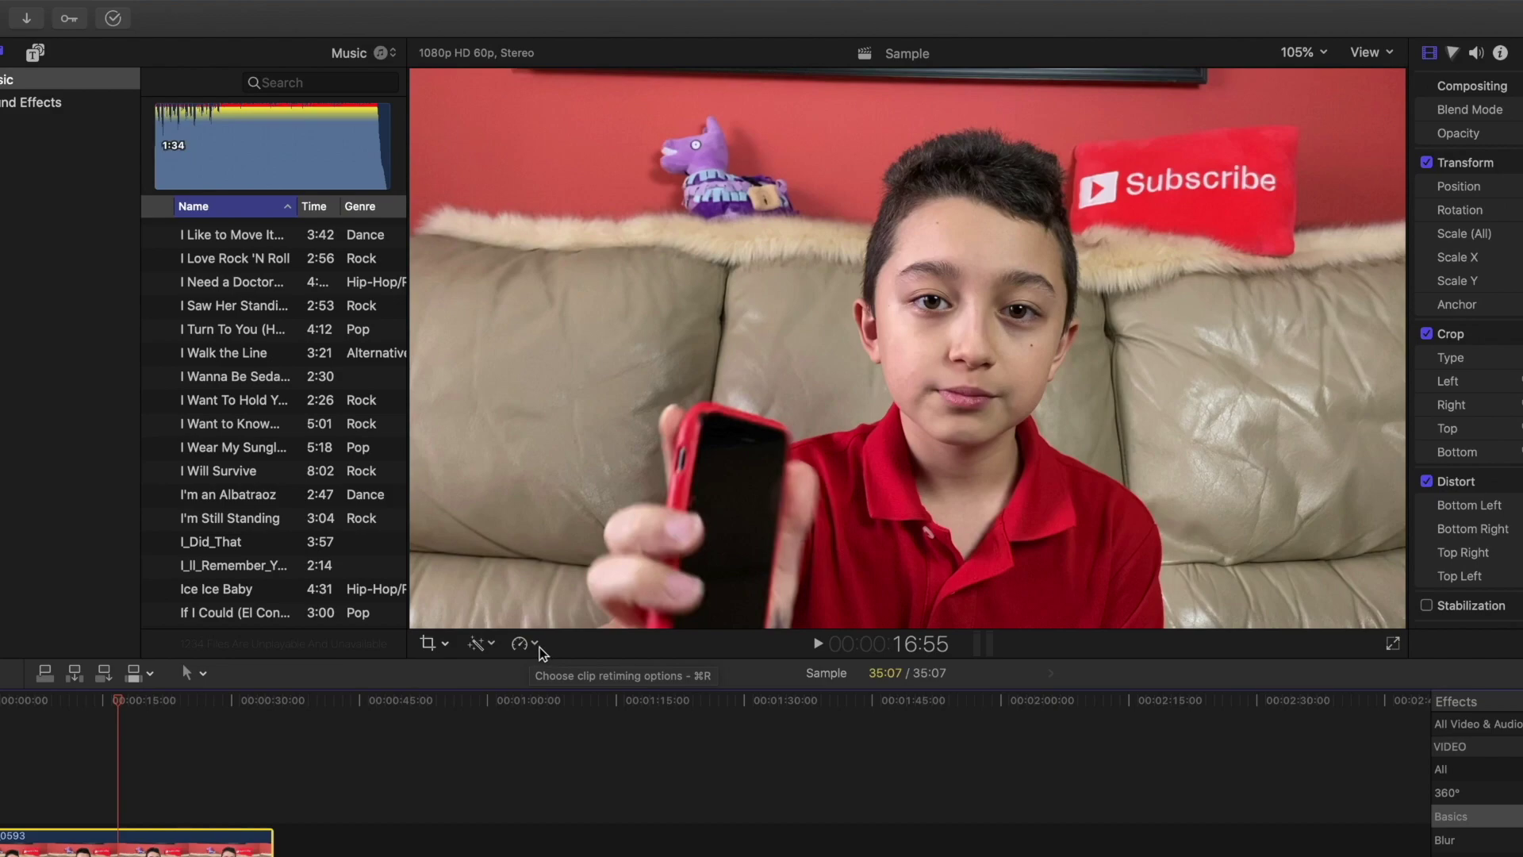
left_click(539, 644)
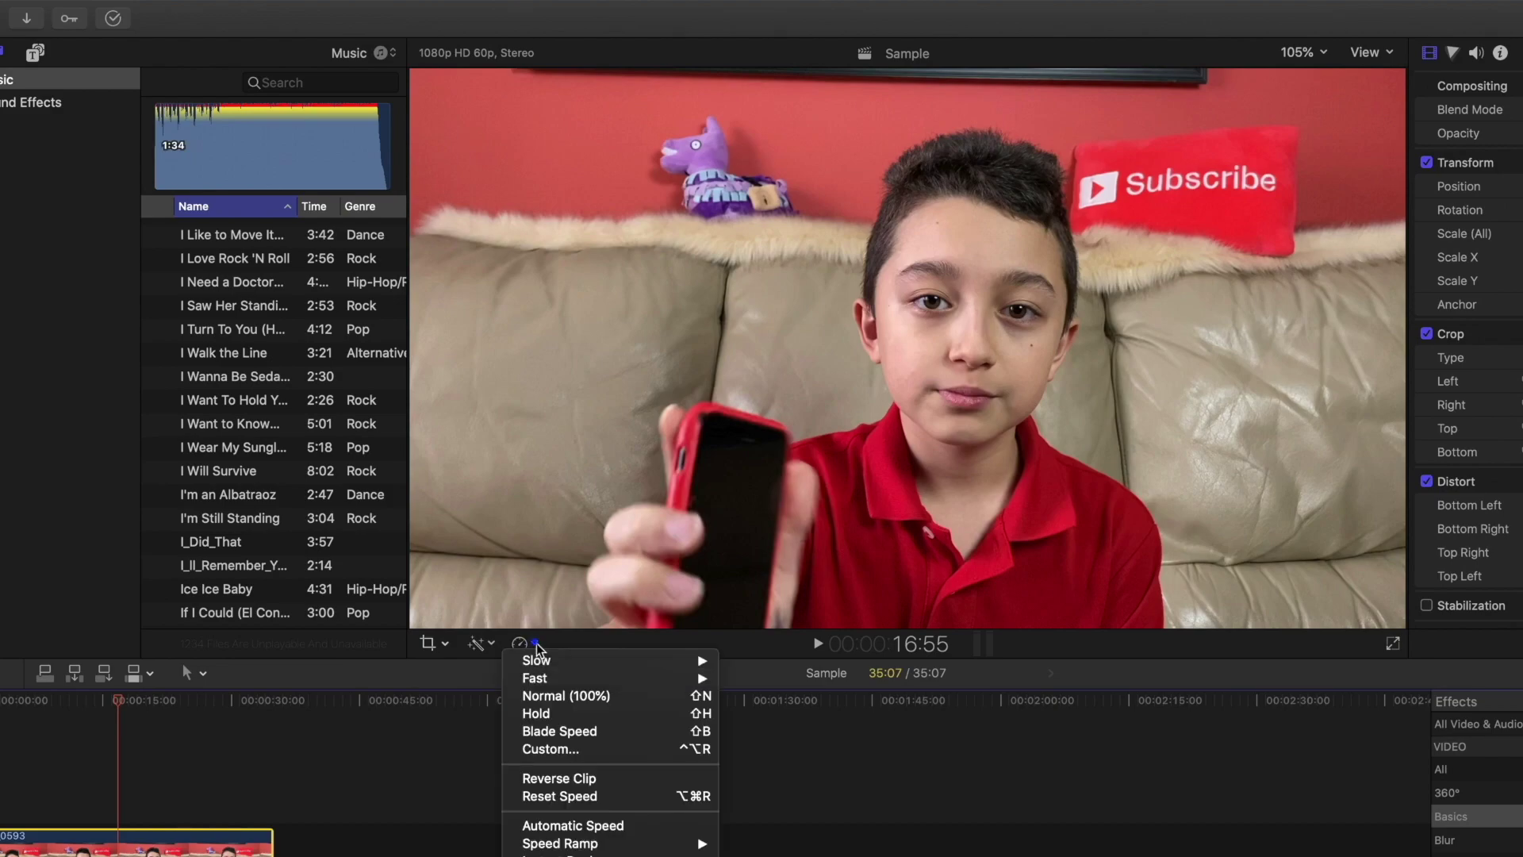
mouse_move(561, 682)
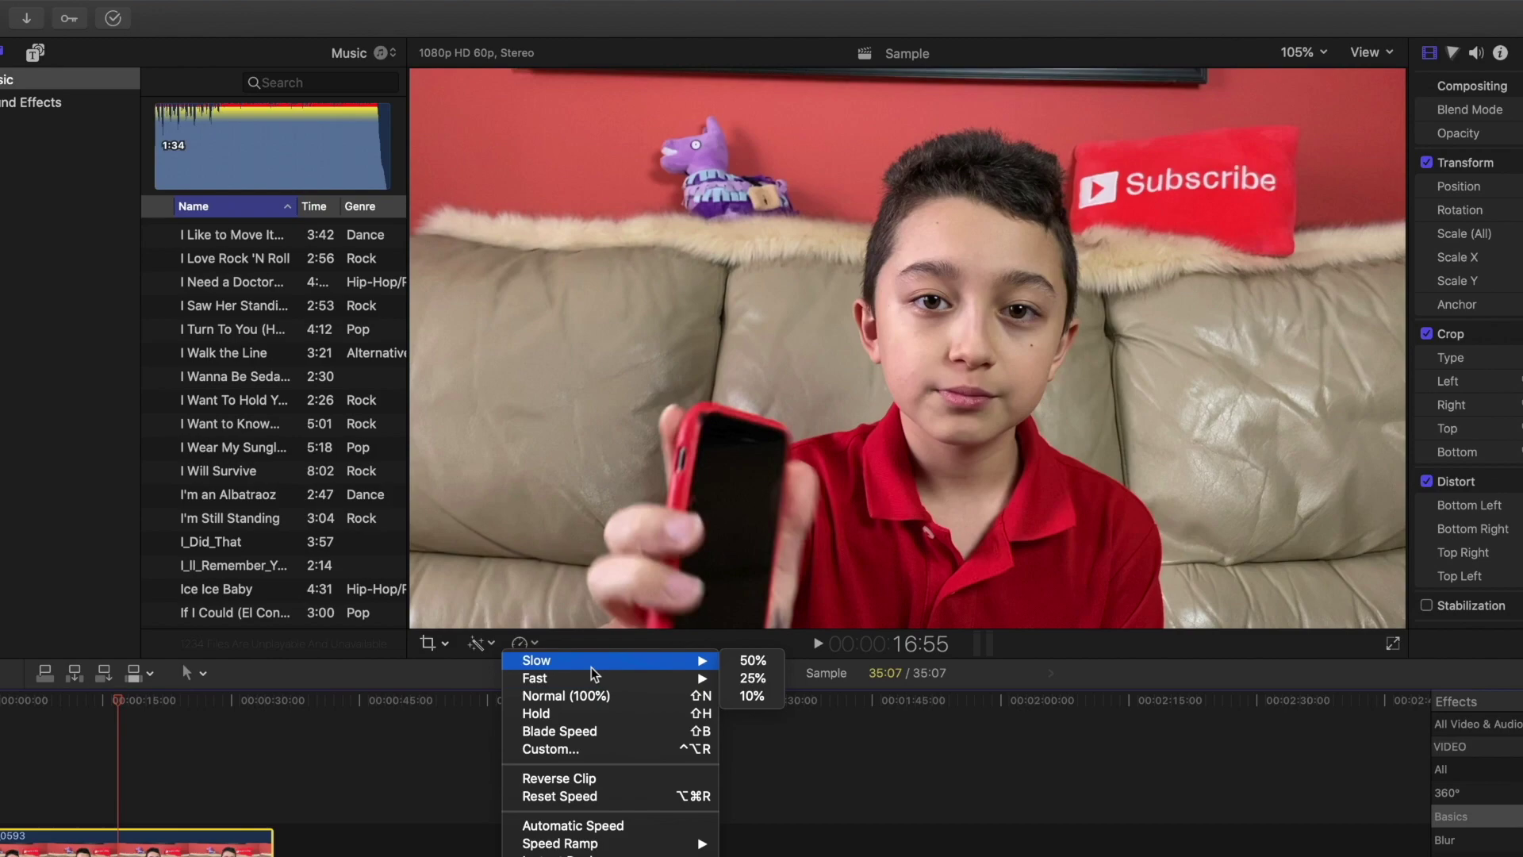
Step: Set a custom 300% speed rate on the clip, then reselect IMG_0593
left_click(551, 751)
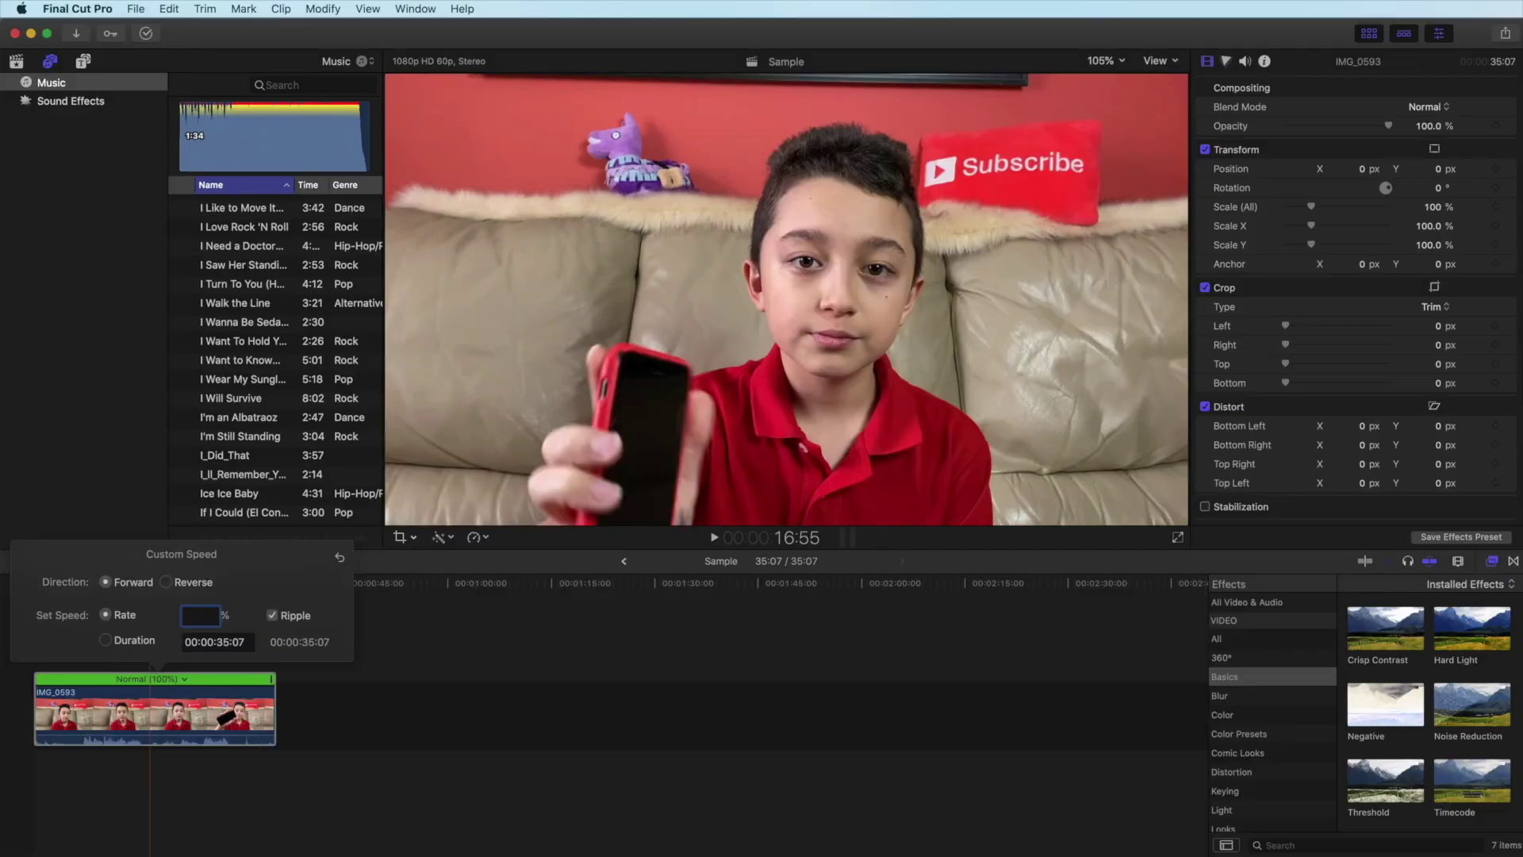
type("3")
type("99")
key("Return")
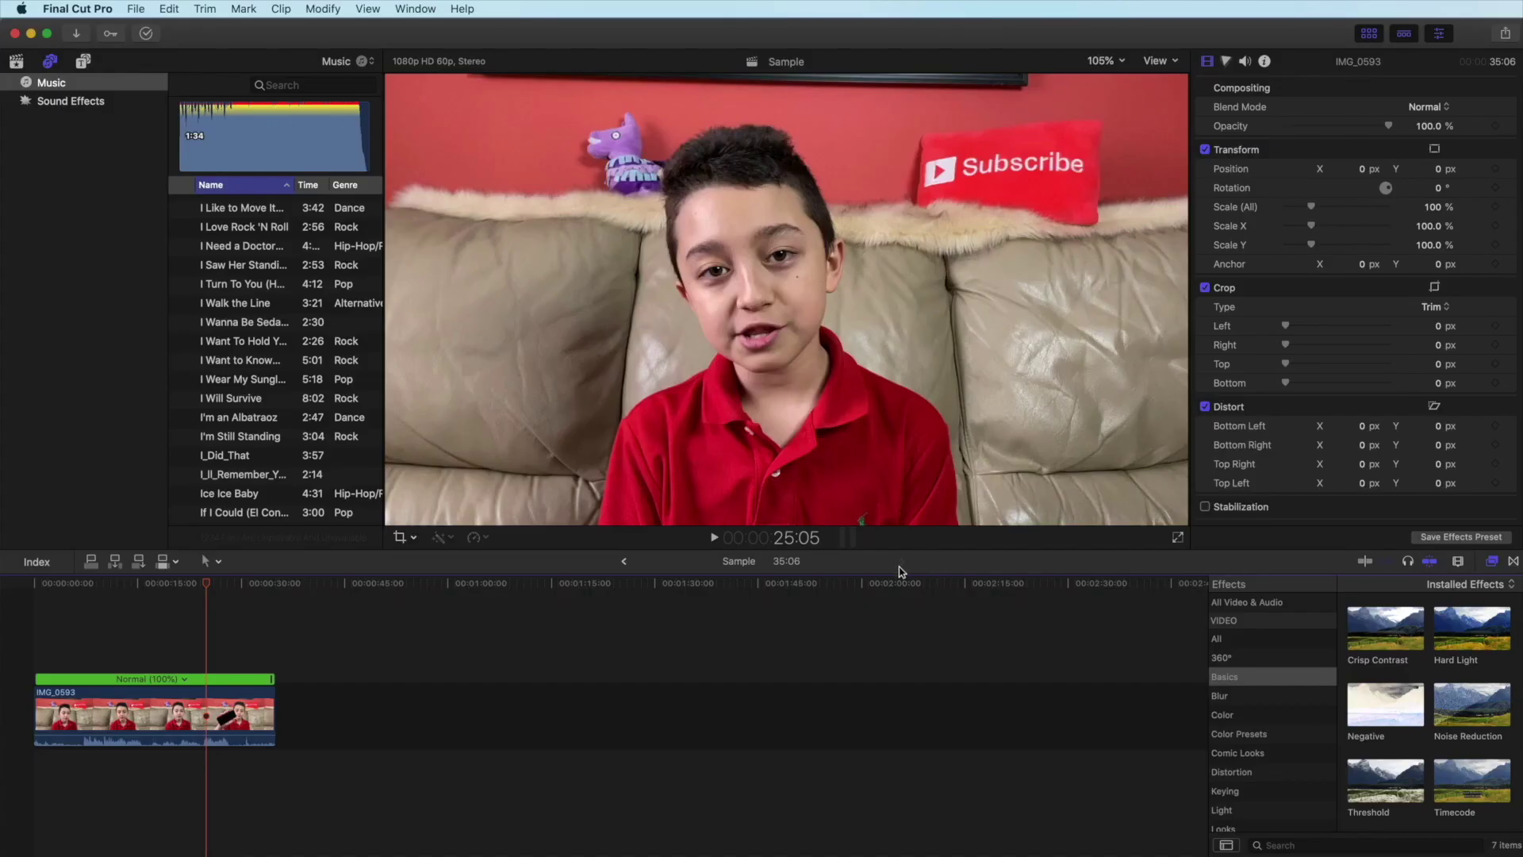
key("super+a")
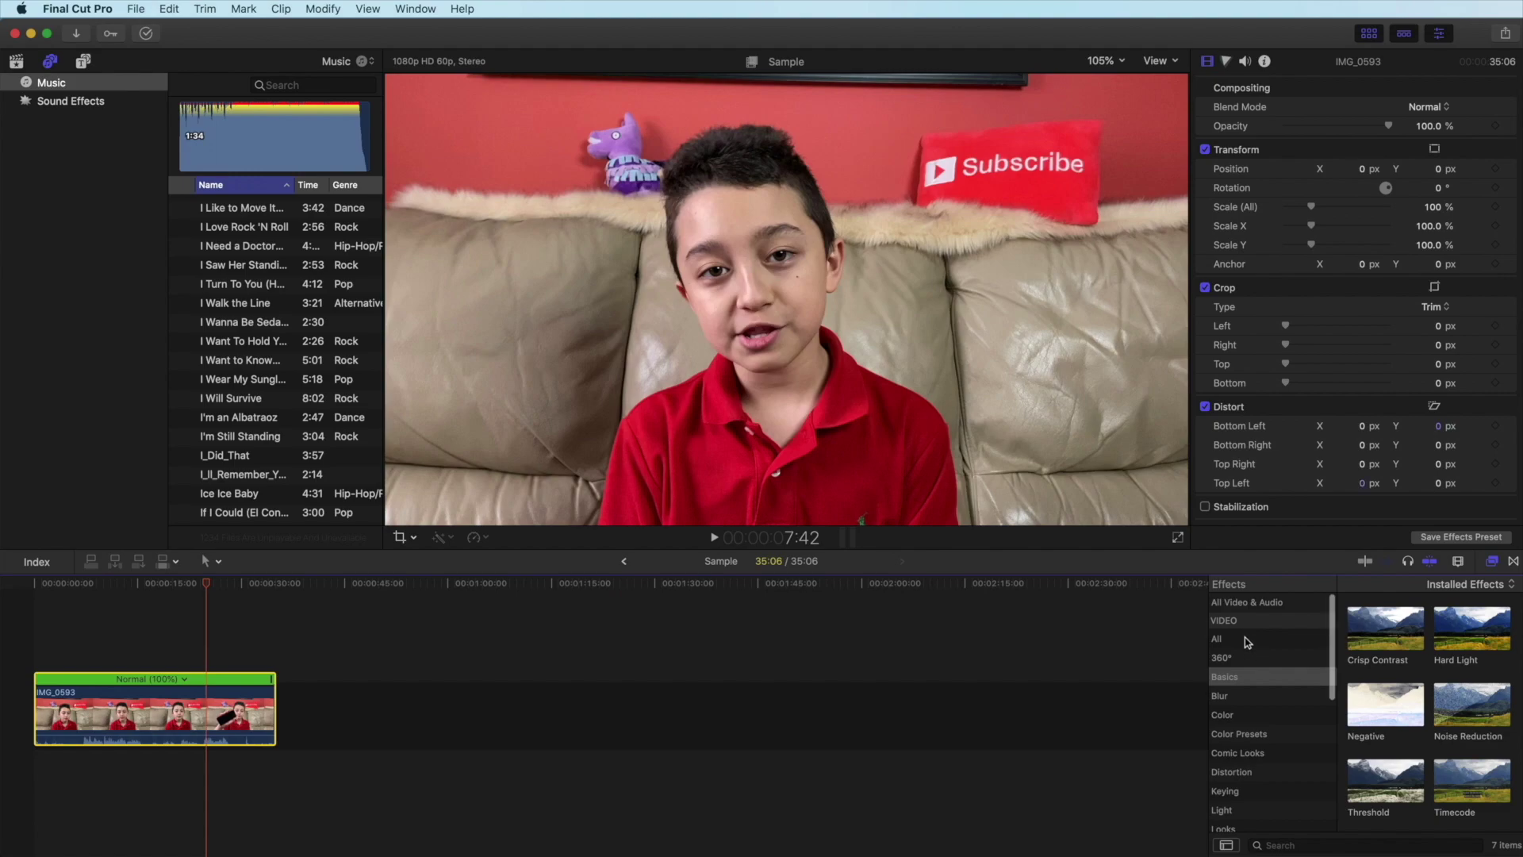
Step: Go from All video effects to the Audio Voice category, listing Alien, Cartoon Animals and Cosmic
scroll(1247, 658, "down", 10)
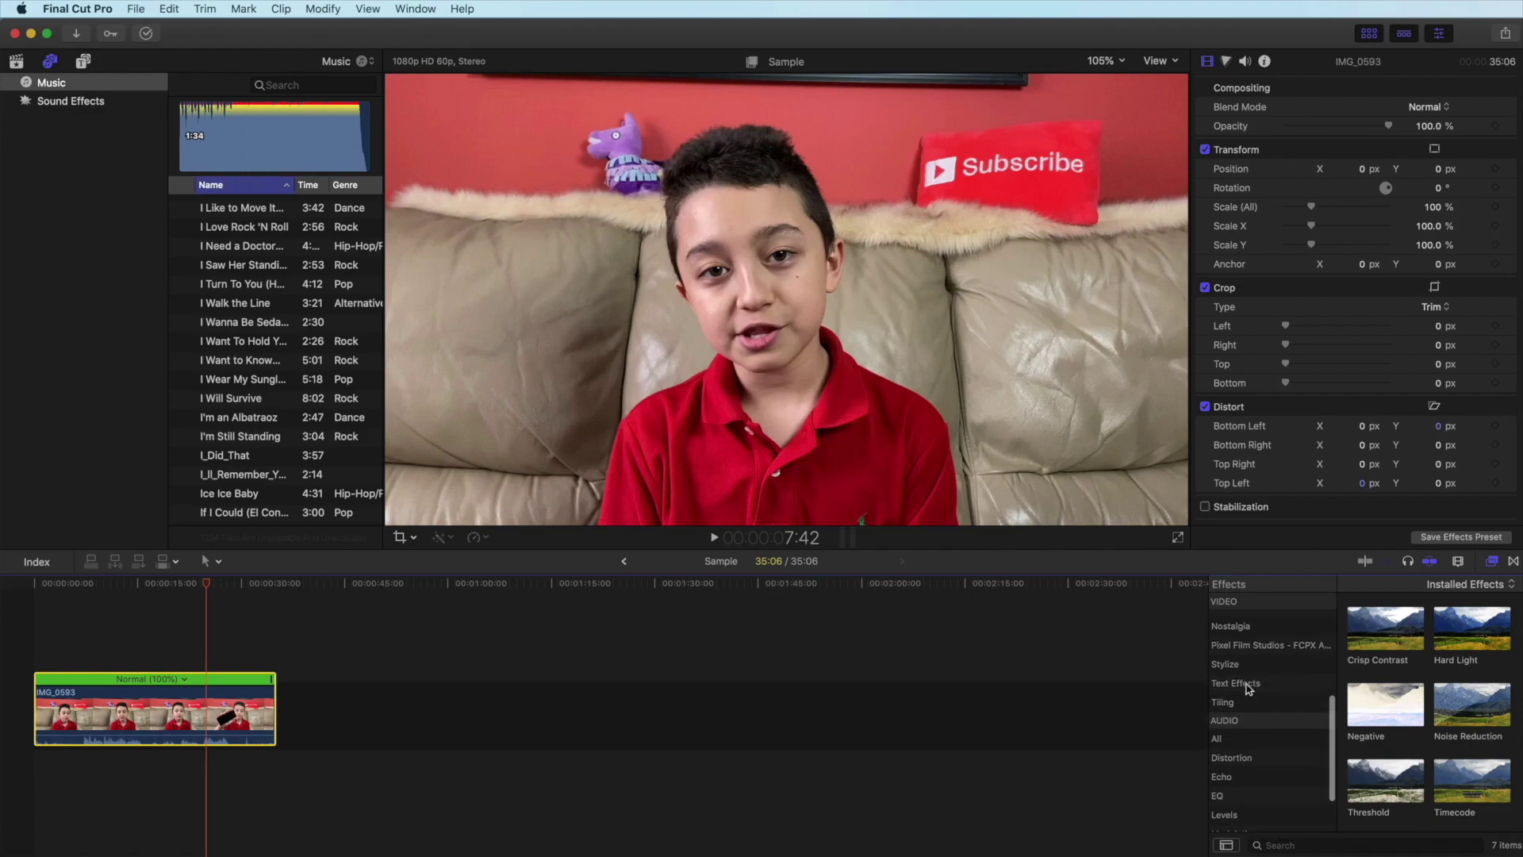
scroll(1248, 687, "up", 10)
left_click(1218, 624)
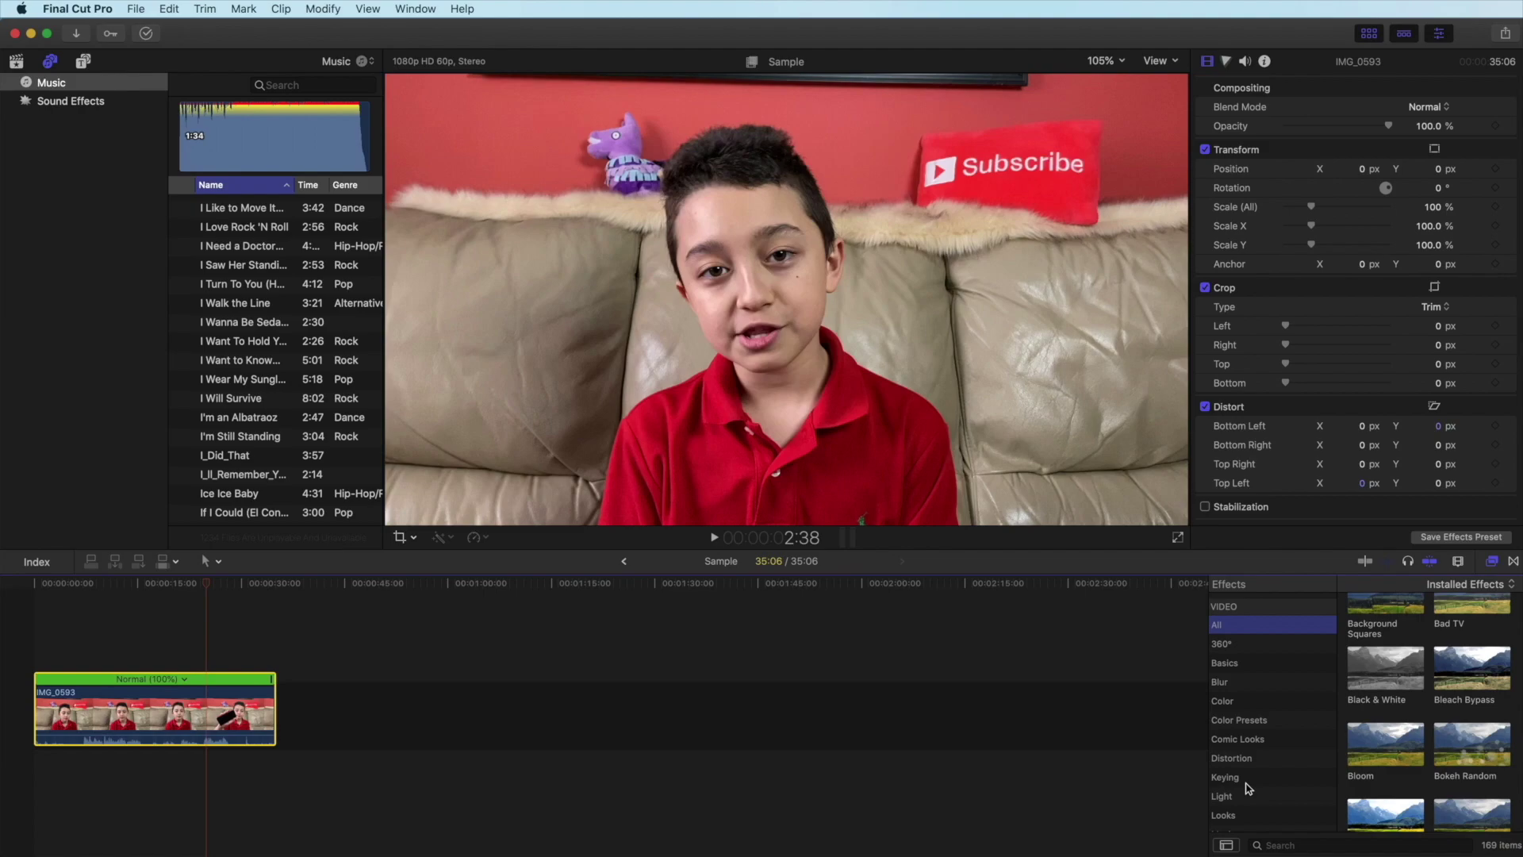
scroll(1250, 788, "down", 5)
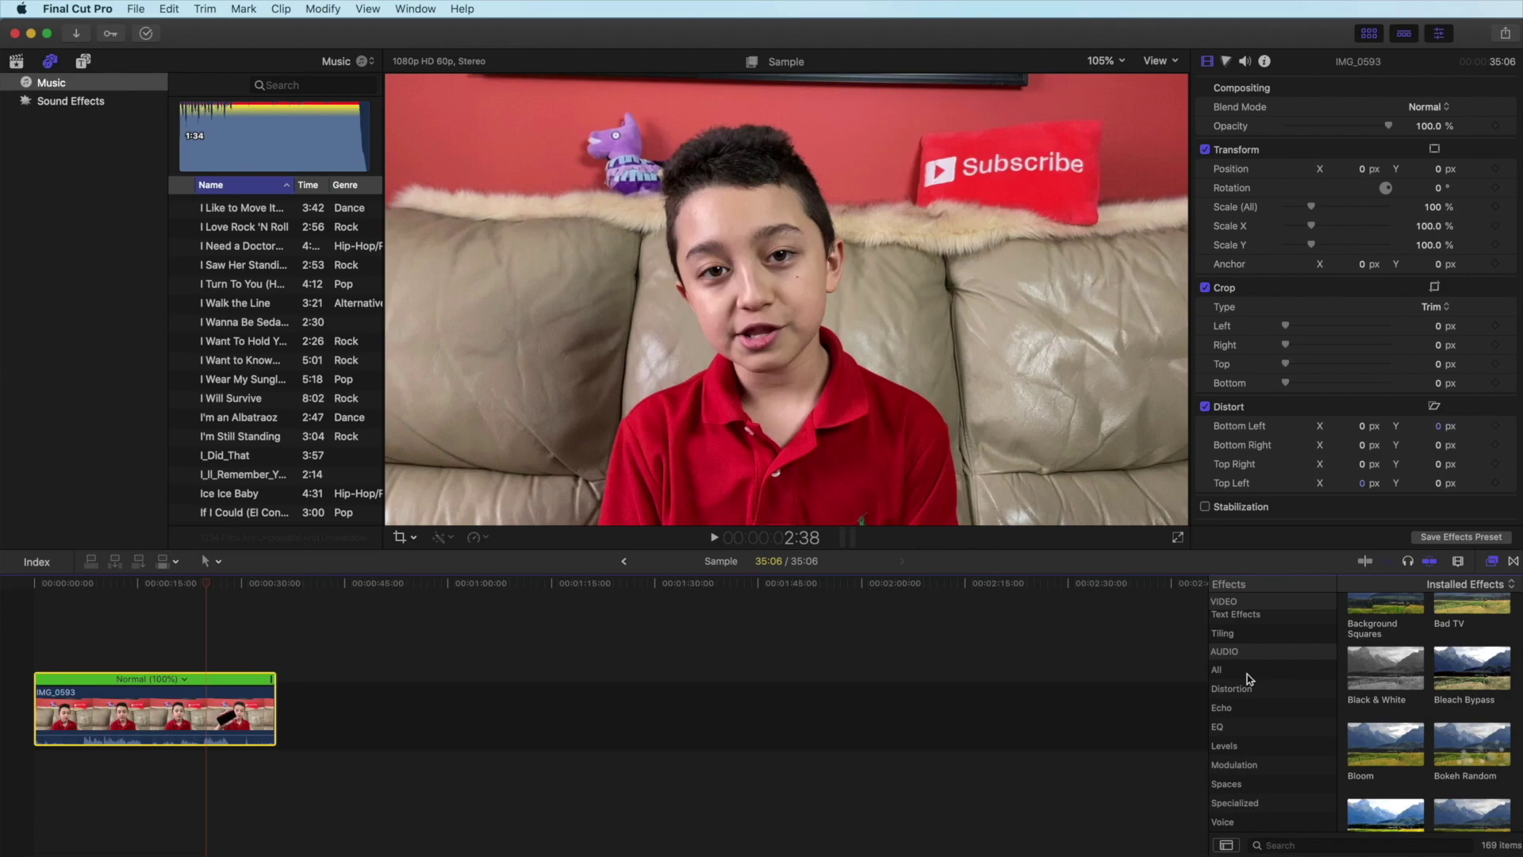
left_click(1238, 825)
scroll(1390, 714, "up", 5)
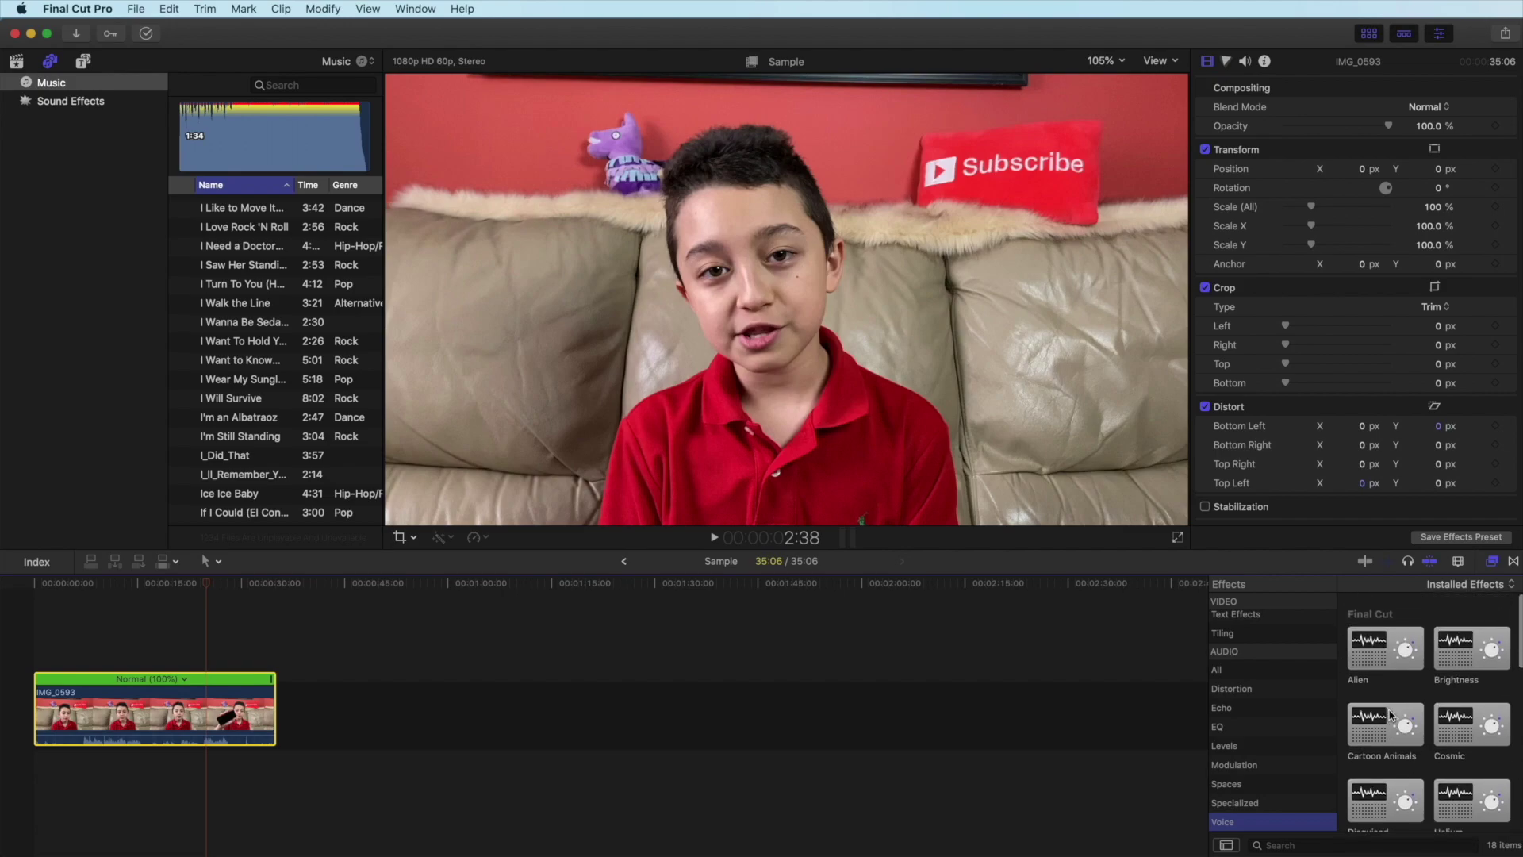
scroll(1390, 714, "up", 3)
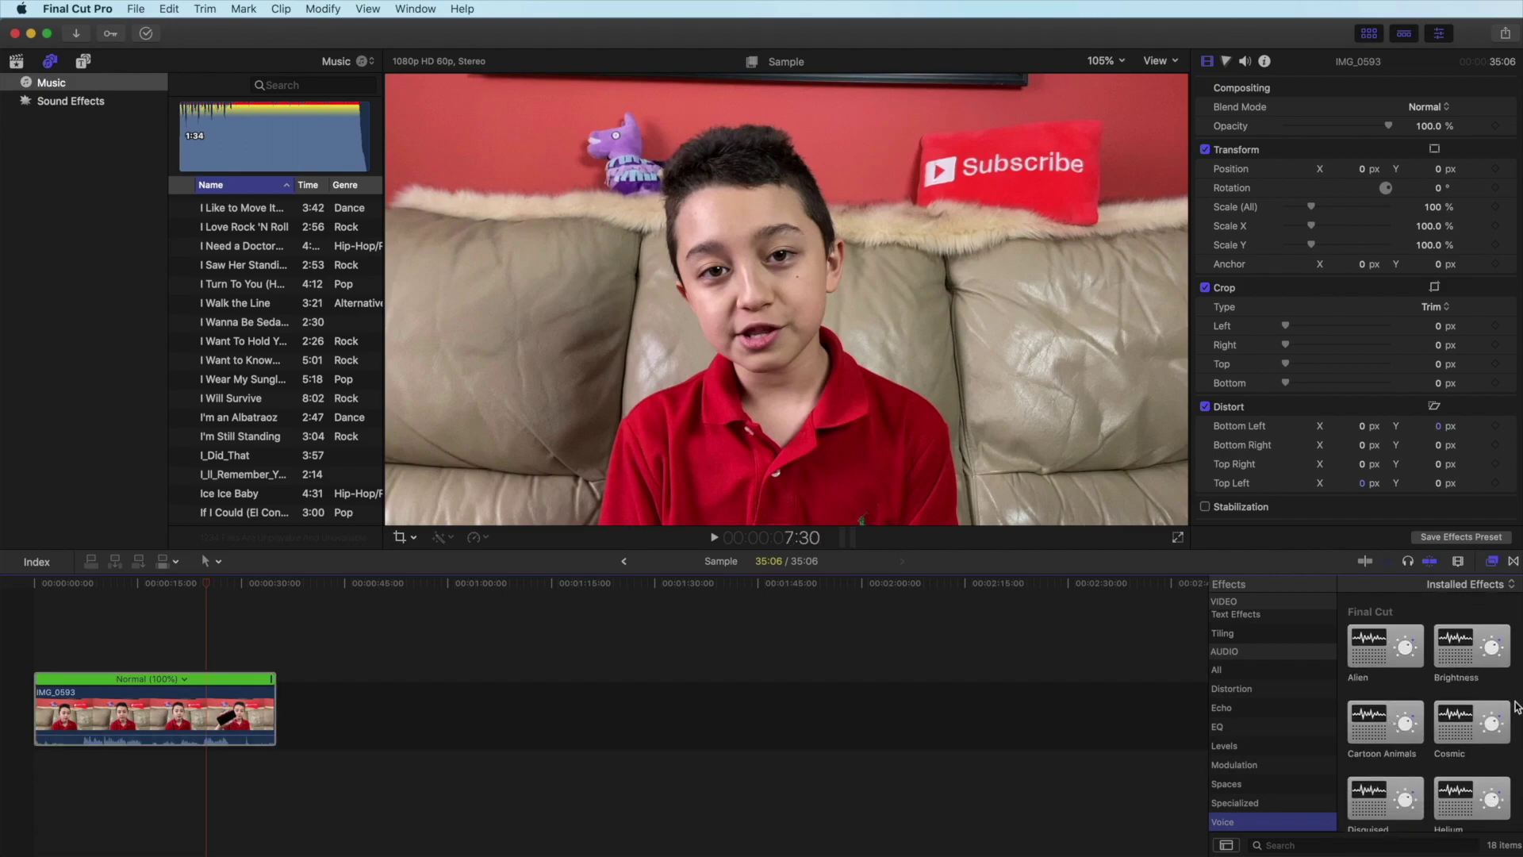
Step: Browse the Lights, Dissolves and C2 Free Templates transitions to reach the six Blurs transitions
left_click(1514, 561)
left_click(1248, 698)
left_click(1248, 680)
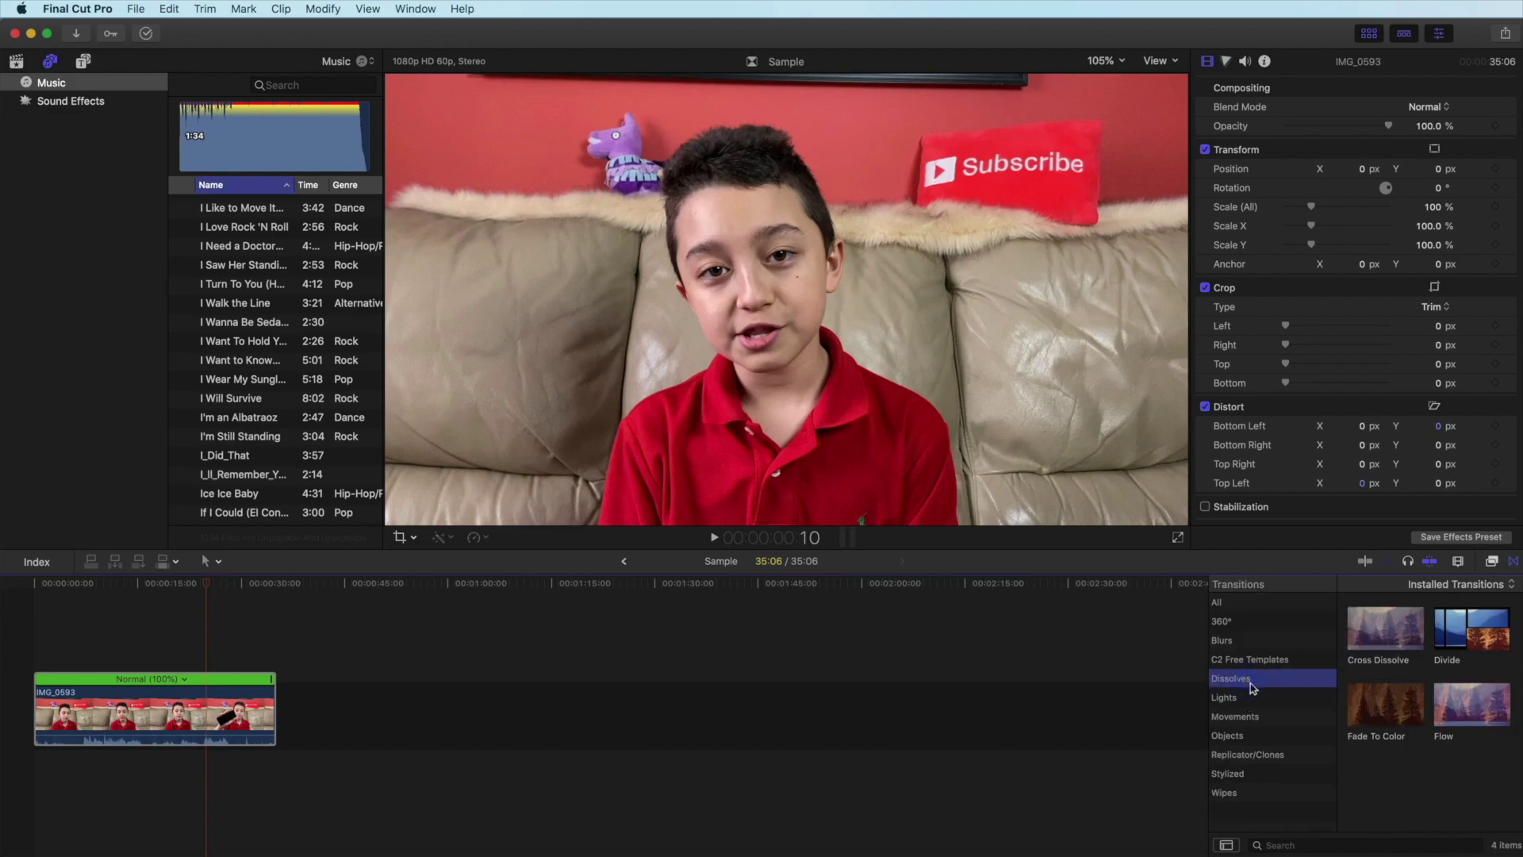
left_click(1252, 665)
left_click(1238, 641)
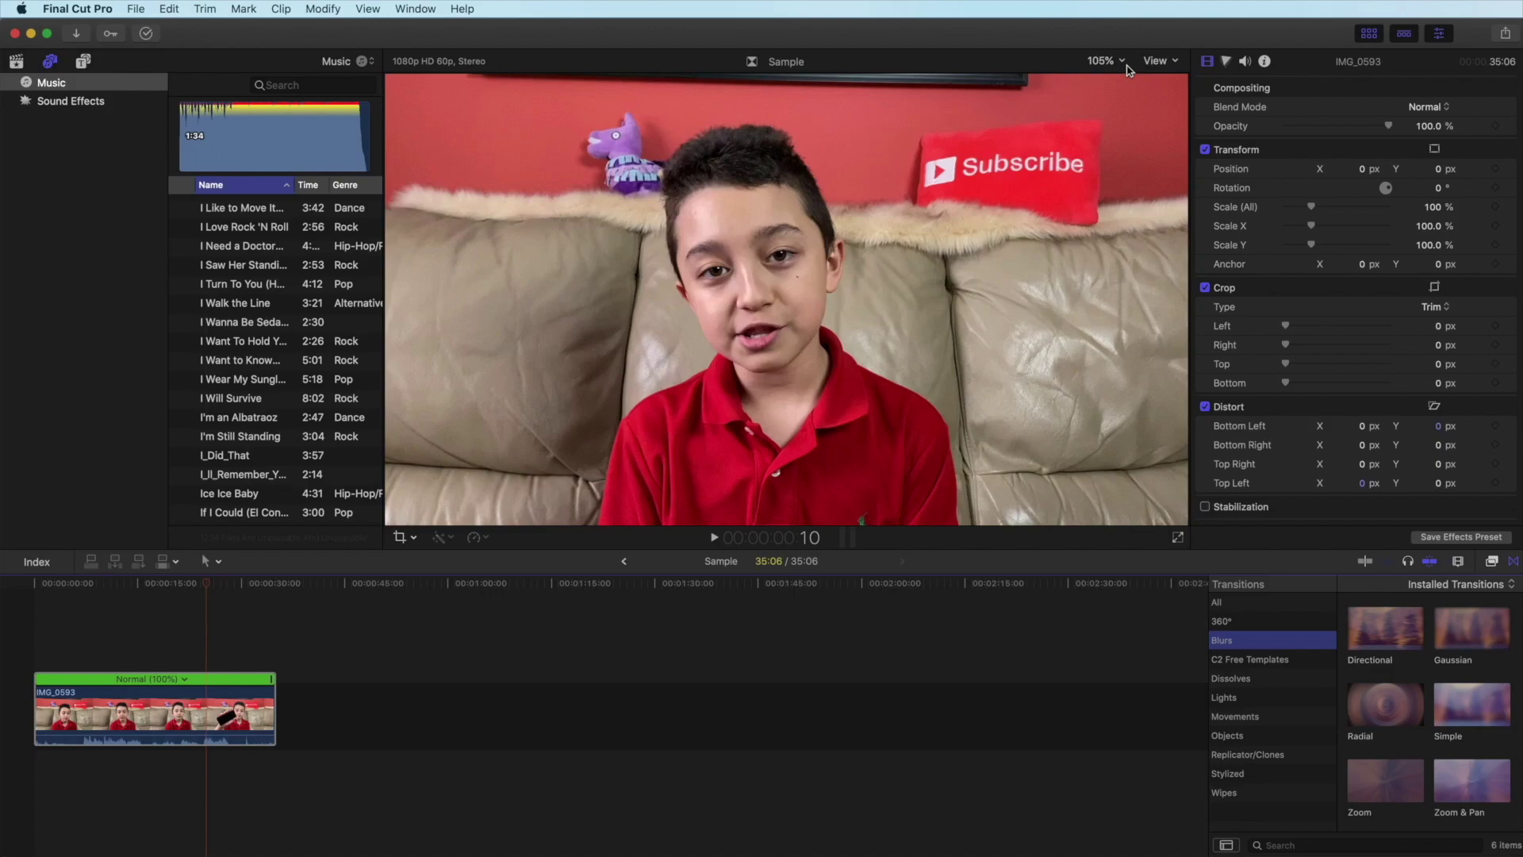
Step: Magnify the viewer to 400%, pan toward the fur and couch, then fit the frame again
left_click(1125, 63)
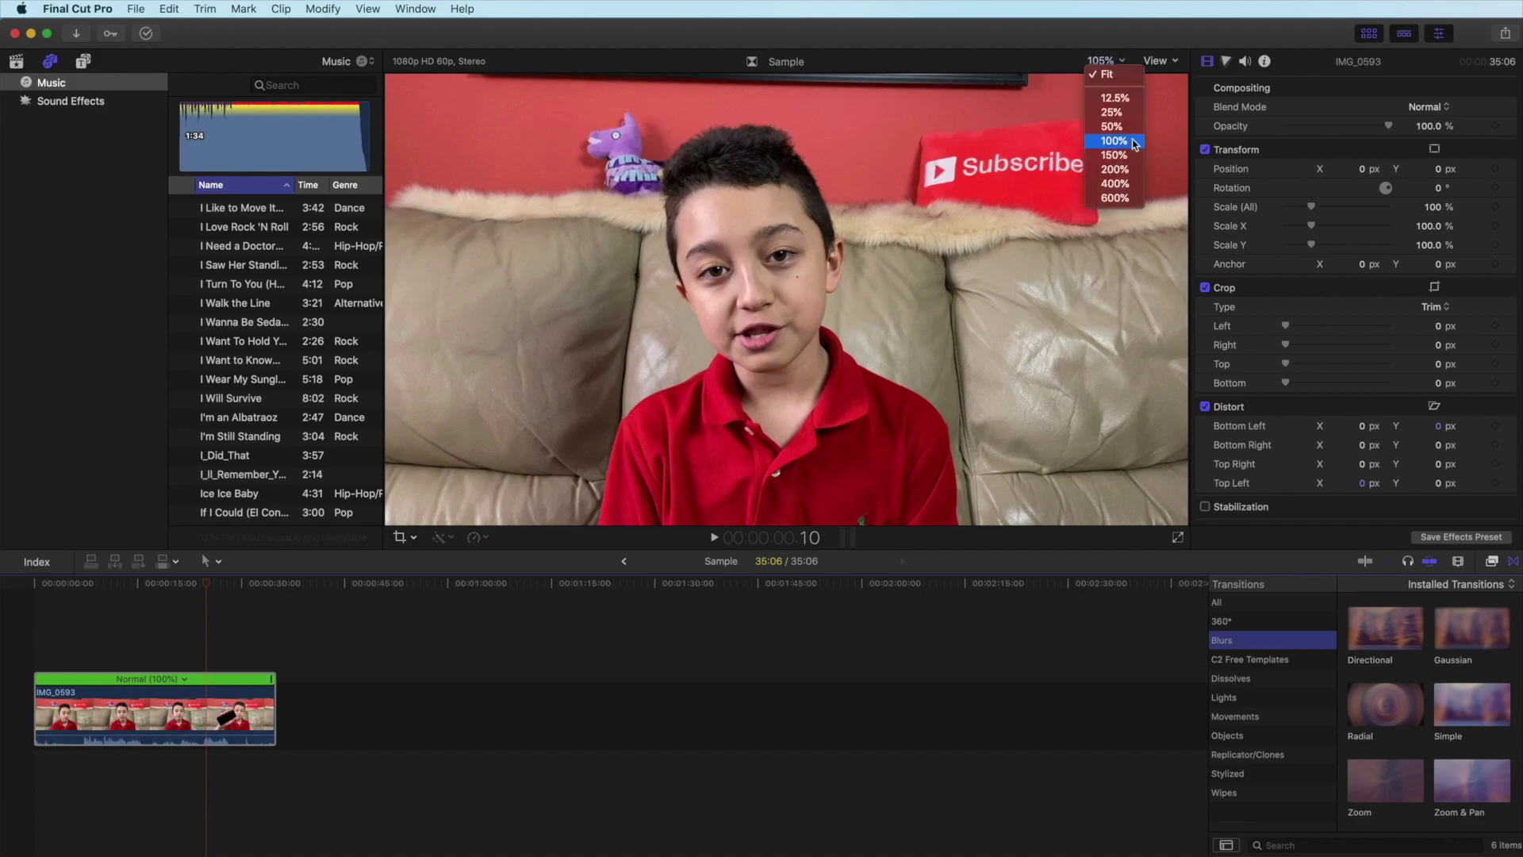
left_click(1125, 190)
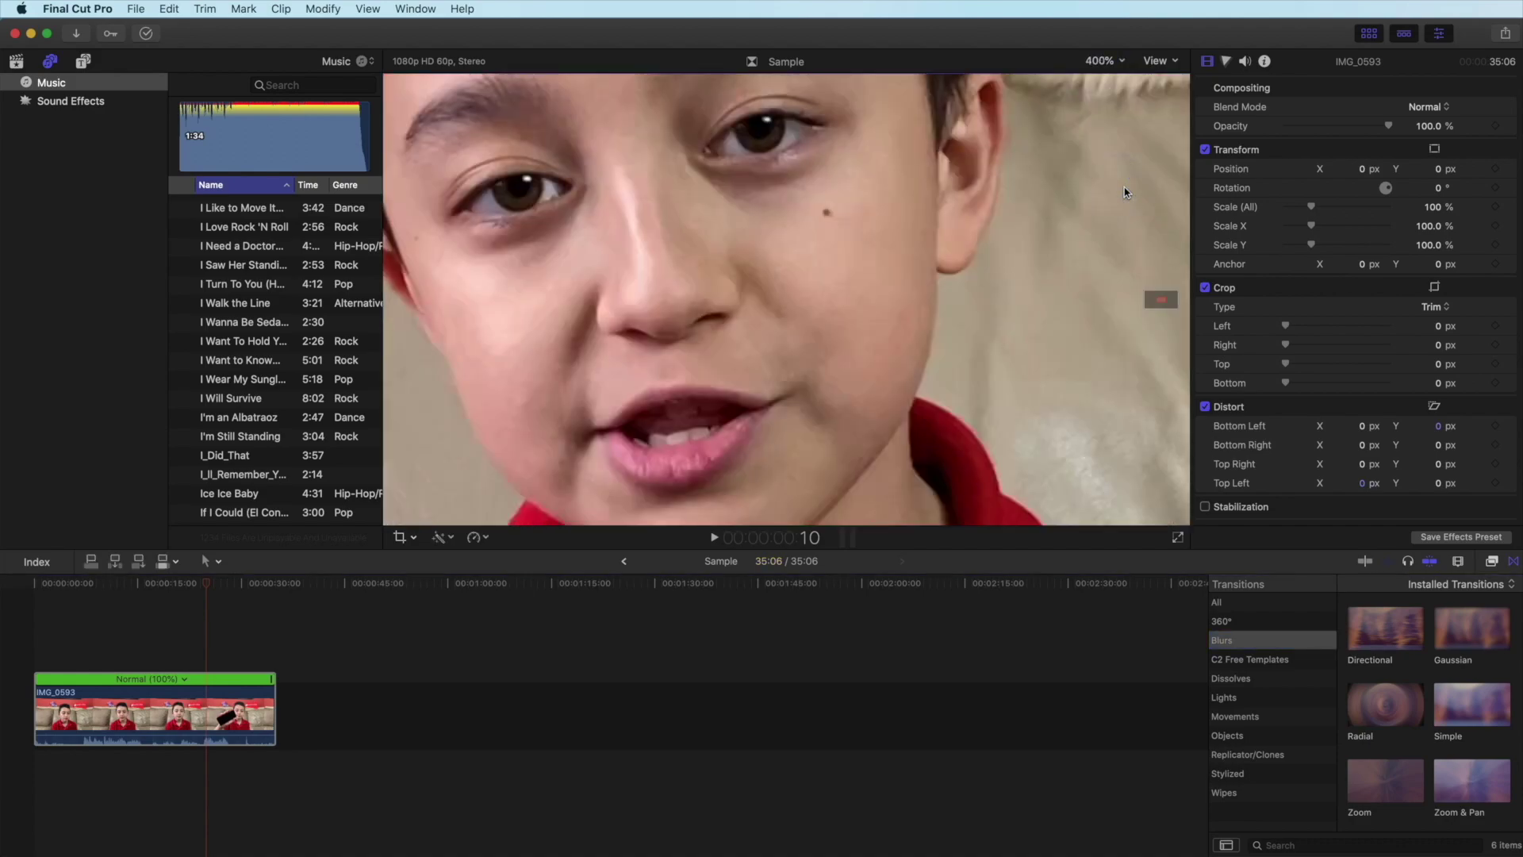
left_click_drag(1160, 299, 1166, 305)
key("shift+z")
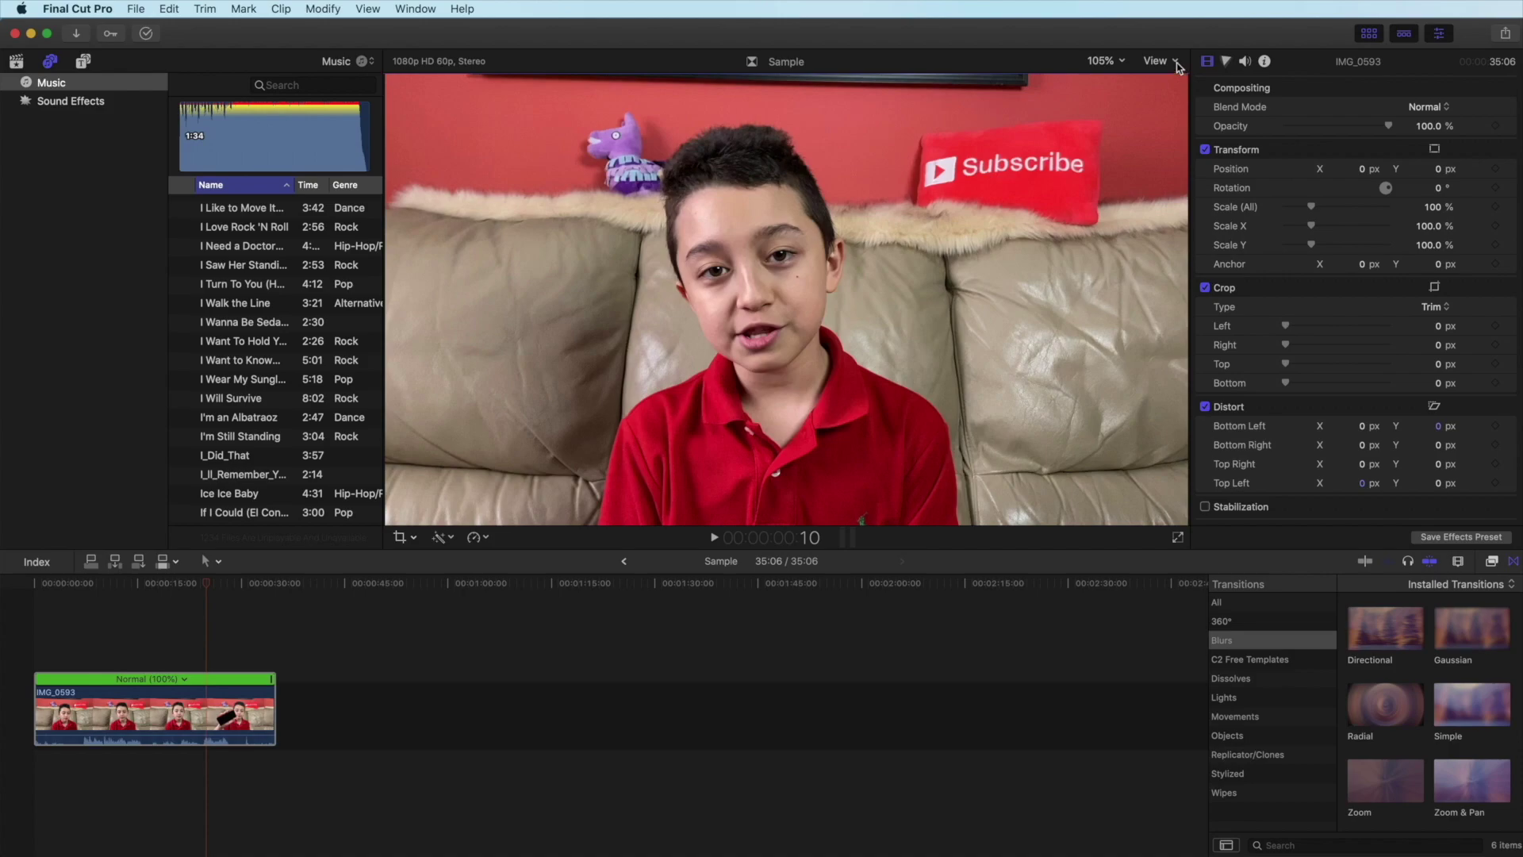
left_click(1177, 63)
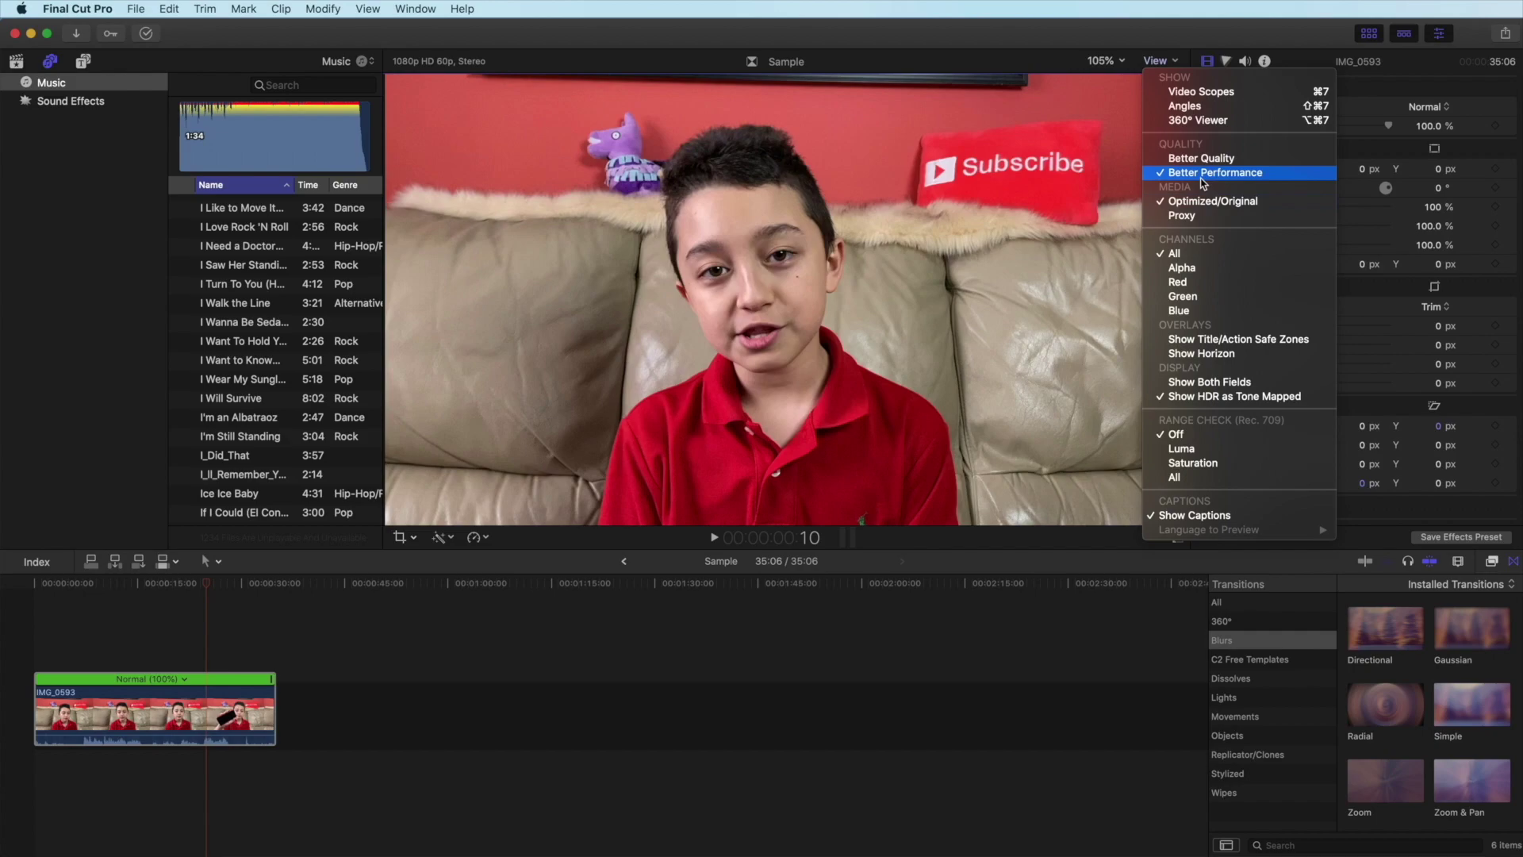
left_click(1202, 174)
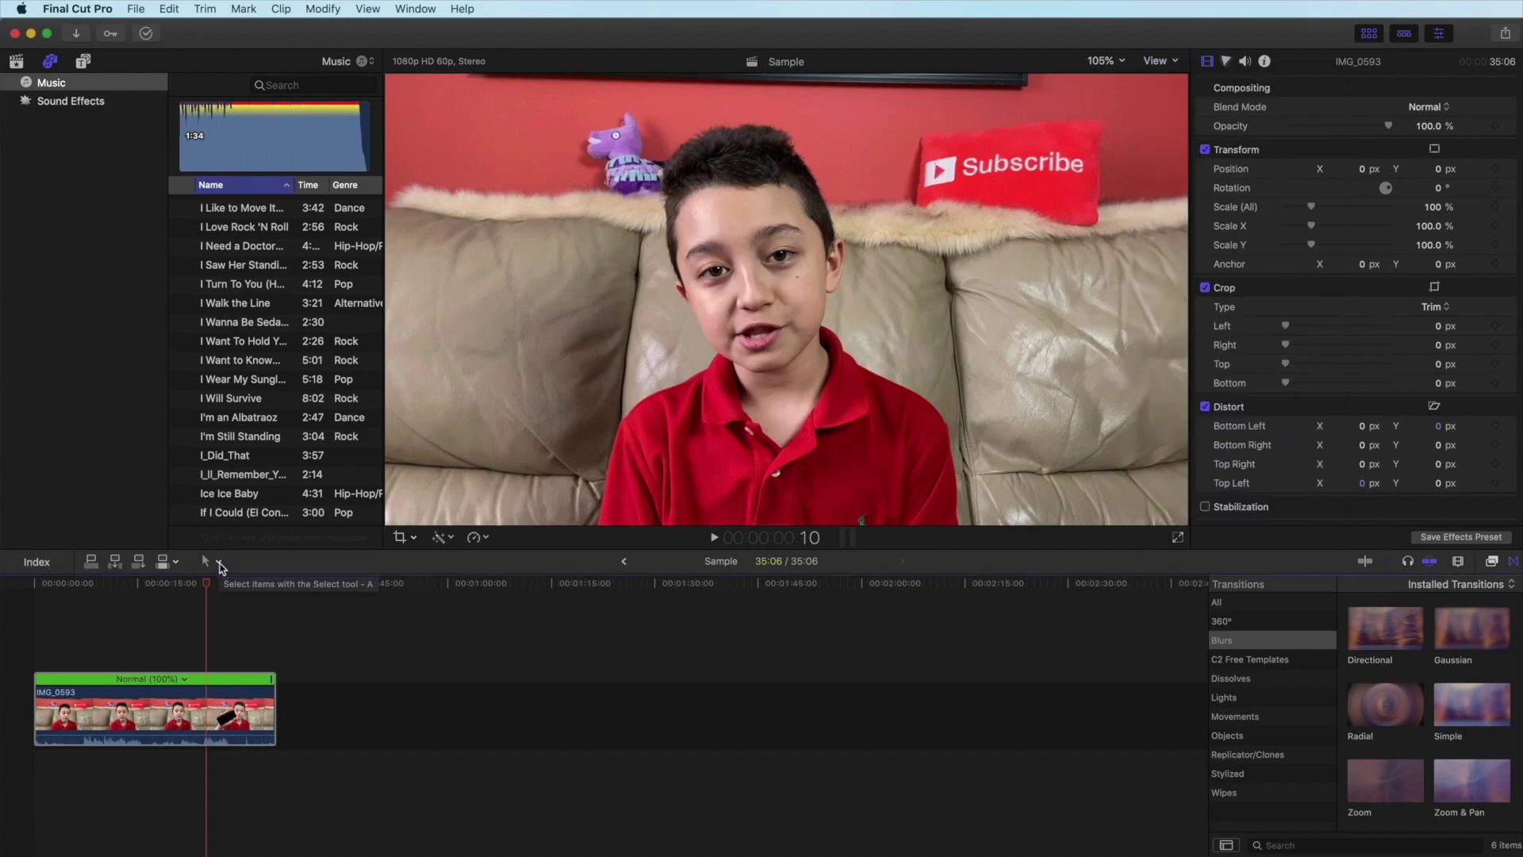
Step: Pull IMG_0635 out of the primary storyline and connect it above IMG_0593 at 0:00
left_click(216, 560)
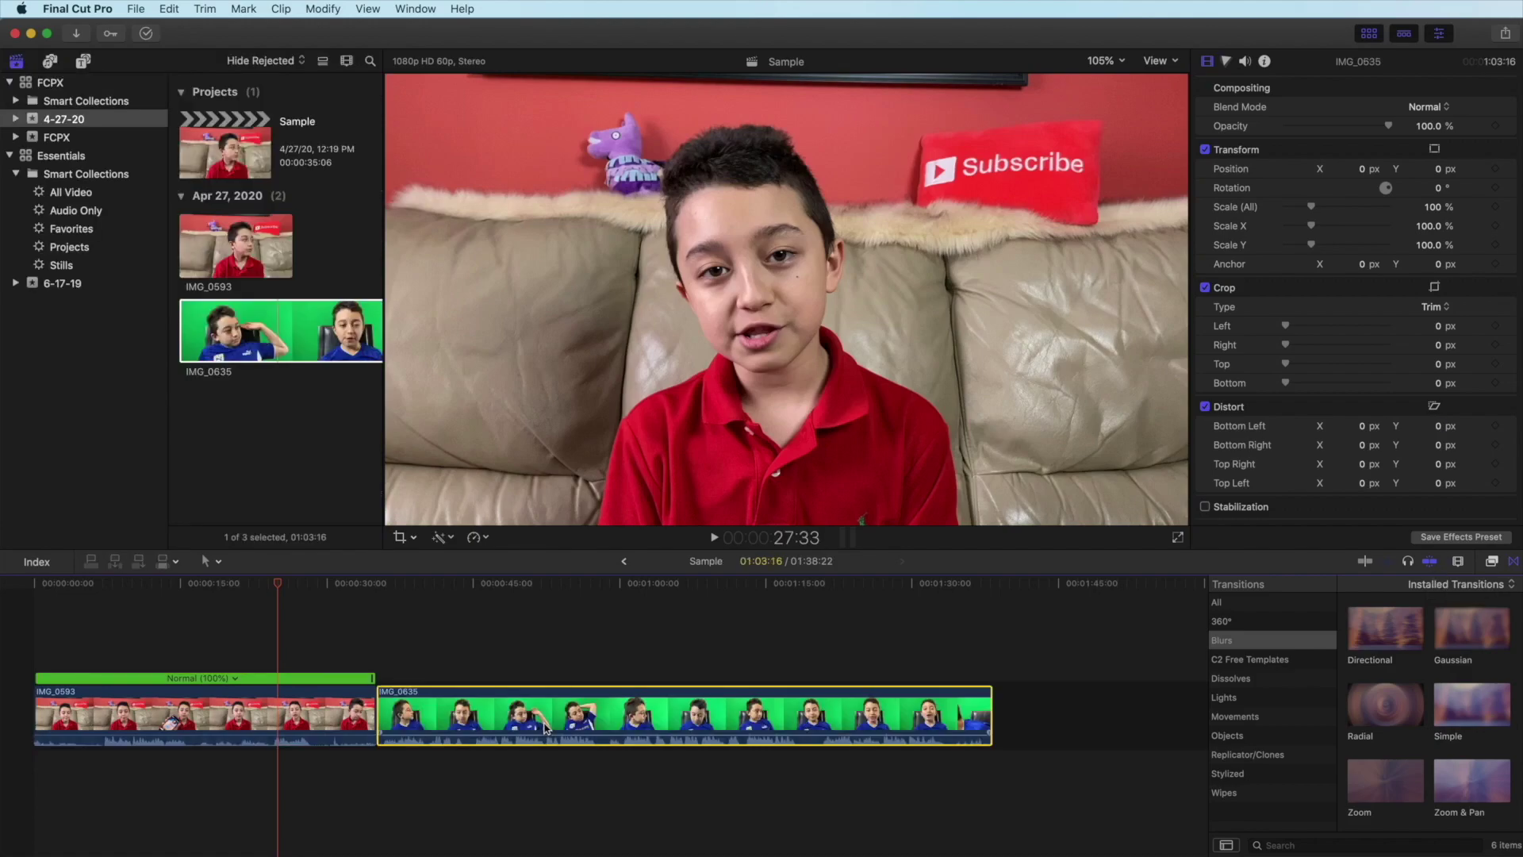
left_click_drag(542, 718, 747, 727)
left_click_drag(746, 728, 402, 665)
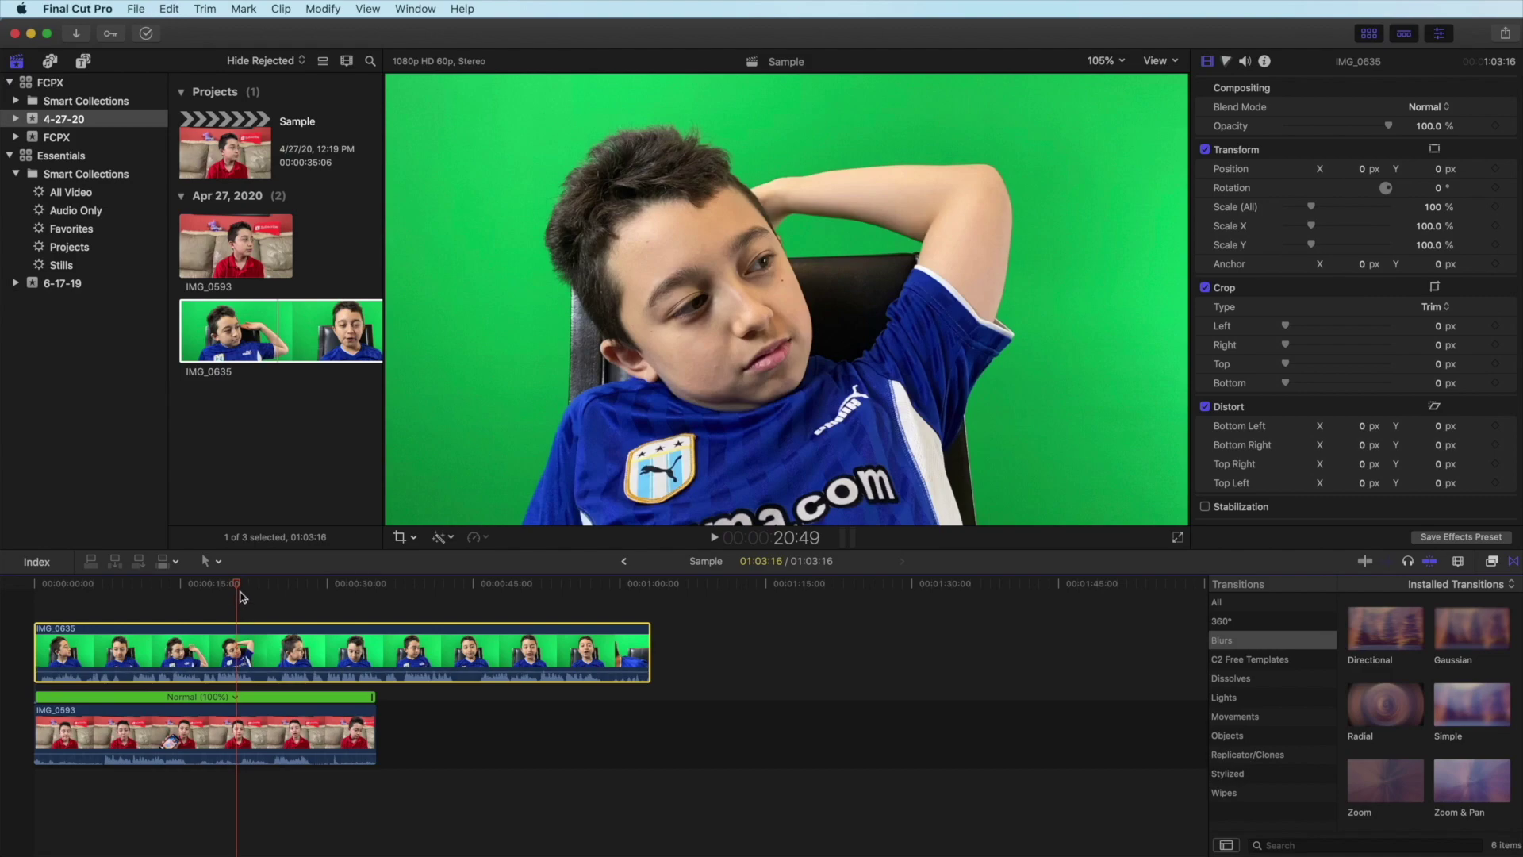
Step: With Transform controls on, drag the scaled green-screen picture and IMG_0635 to new spots in the viewer
key("space")
left_click(125, 646)
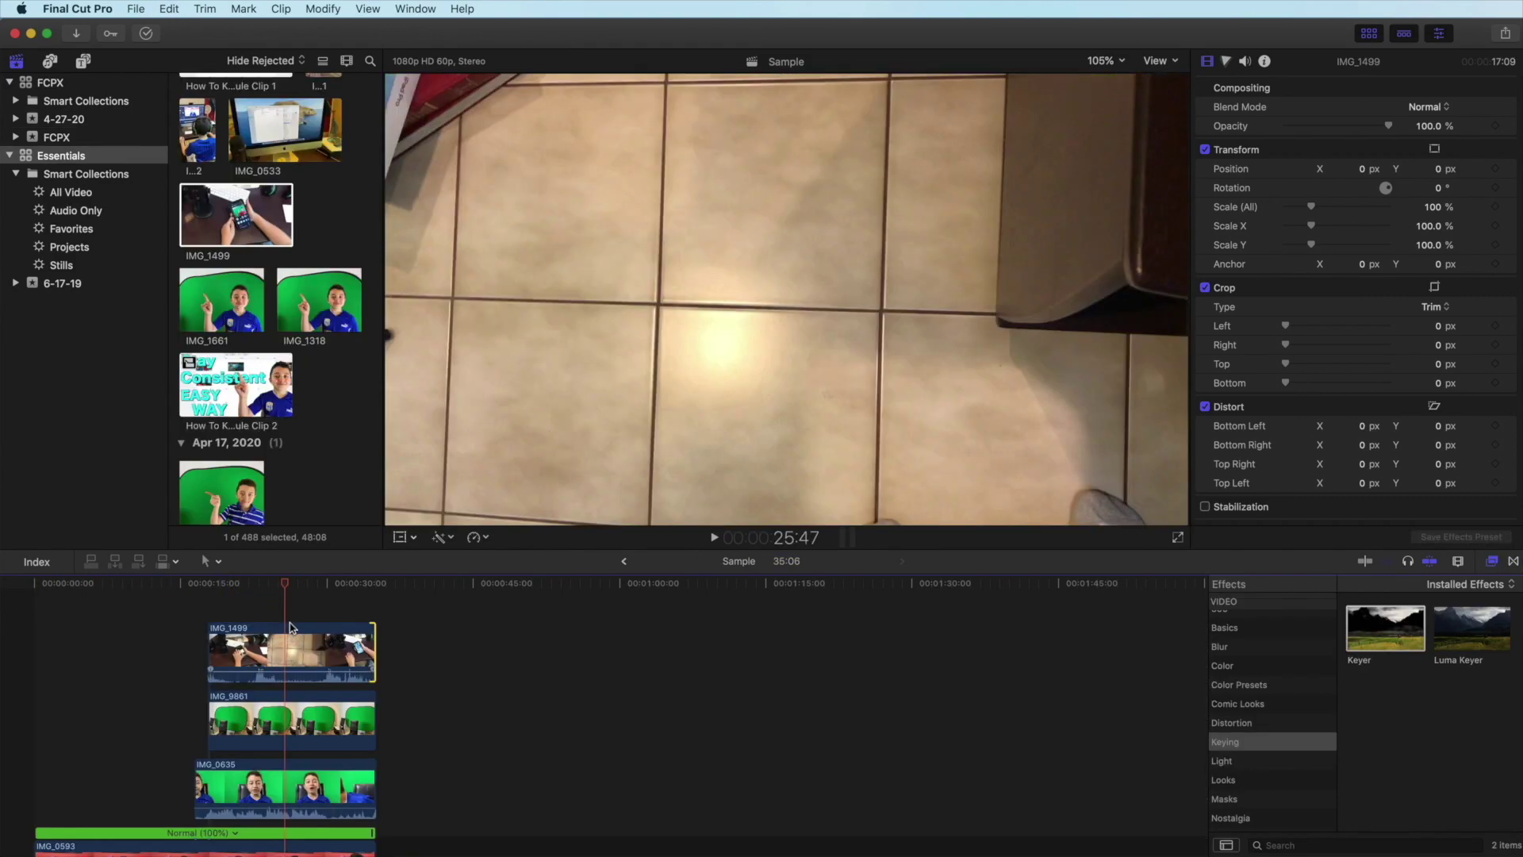
left_click(291, 619)
left_click(292, 631)
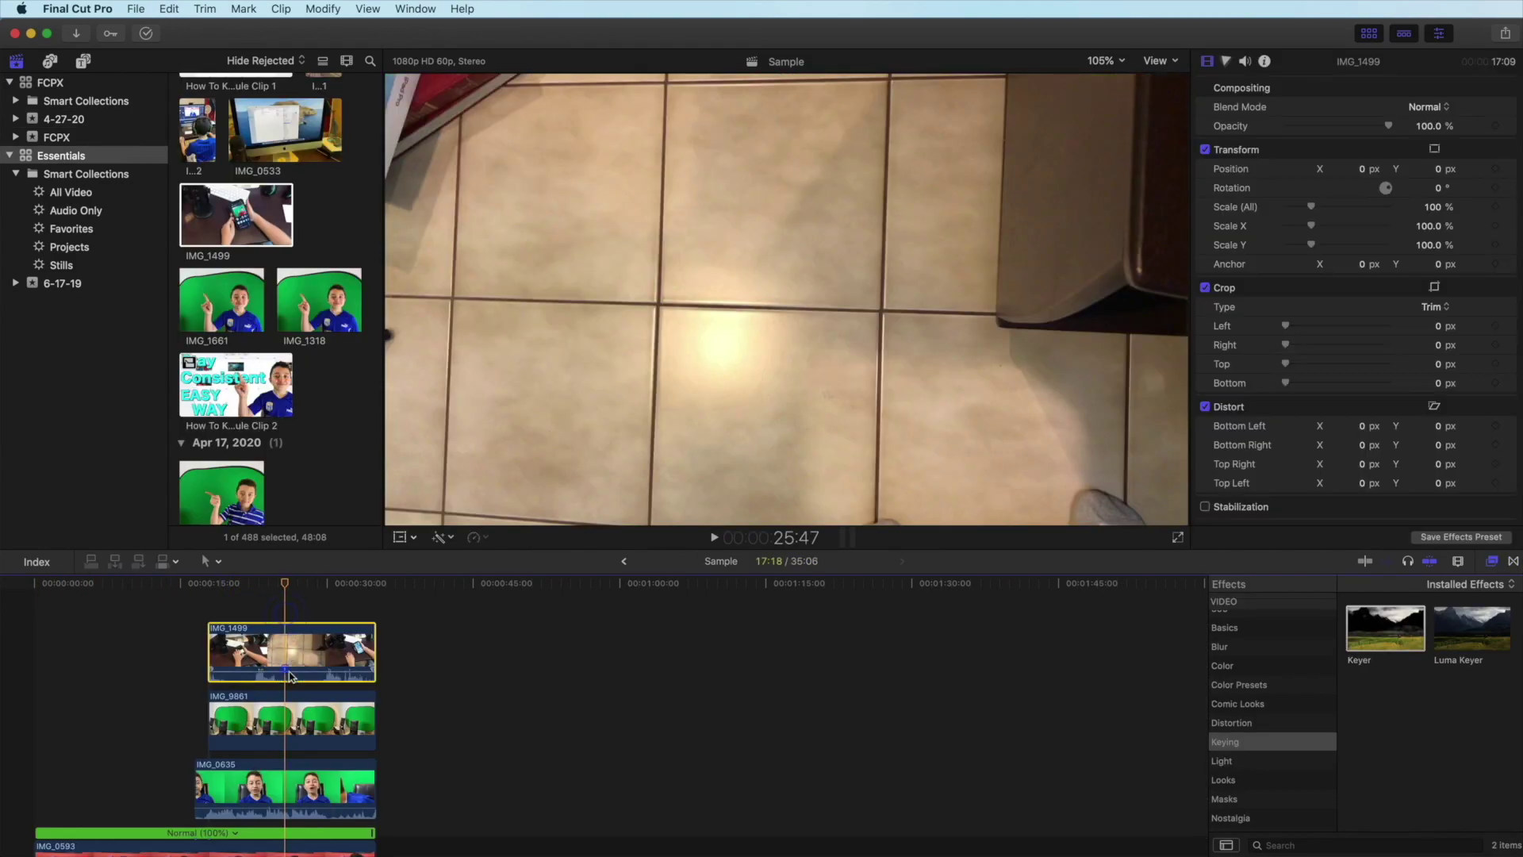
left_click(402, 537)
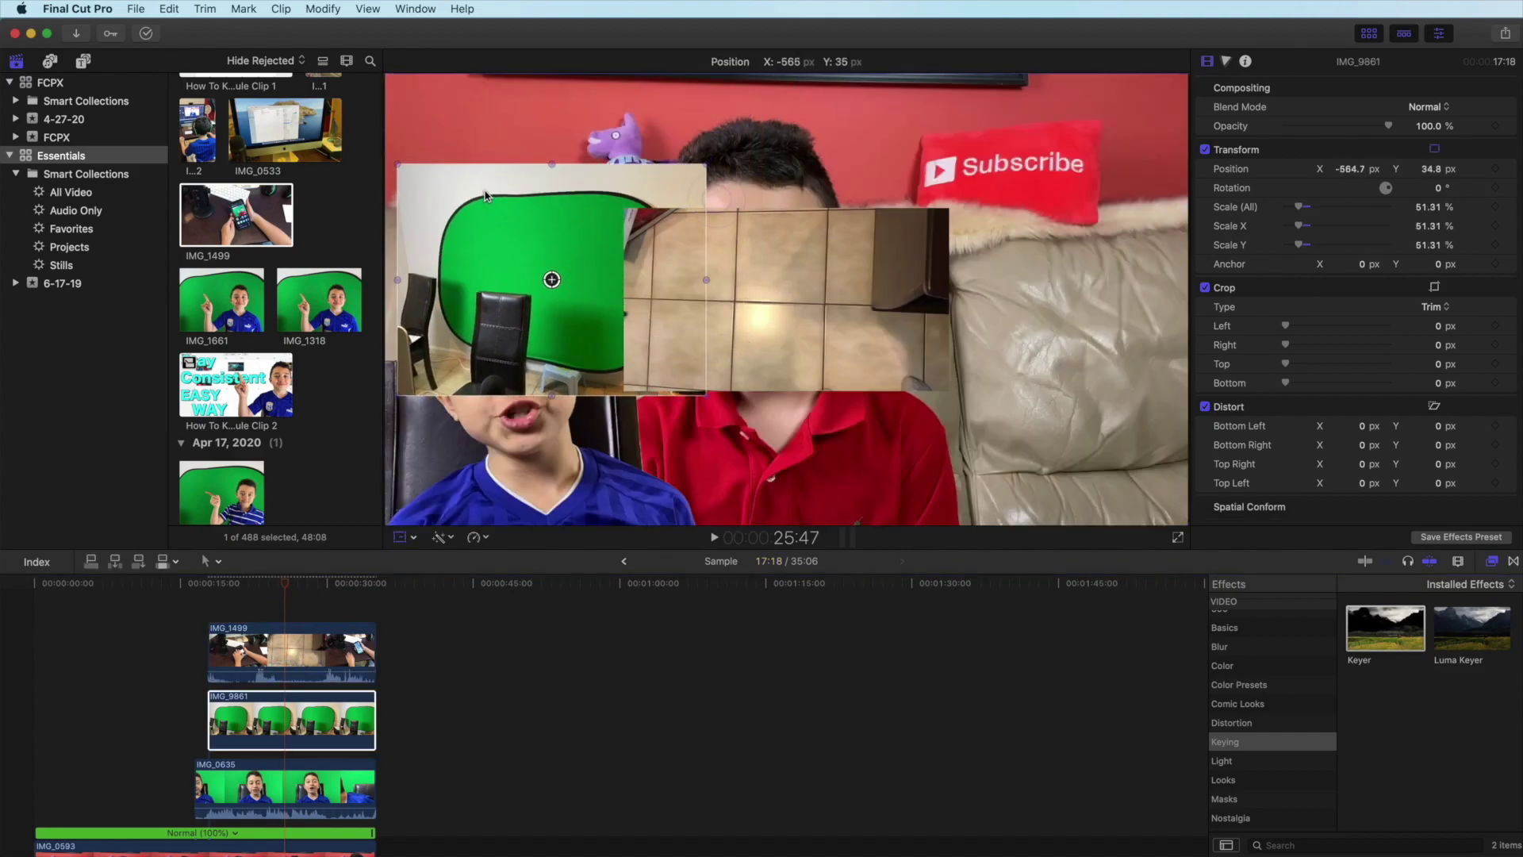
left_click_drag(444, 187, 498, 70)
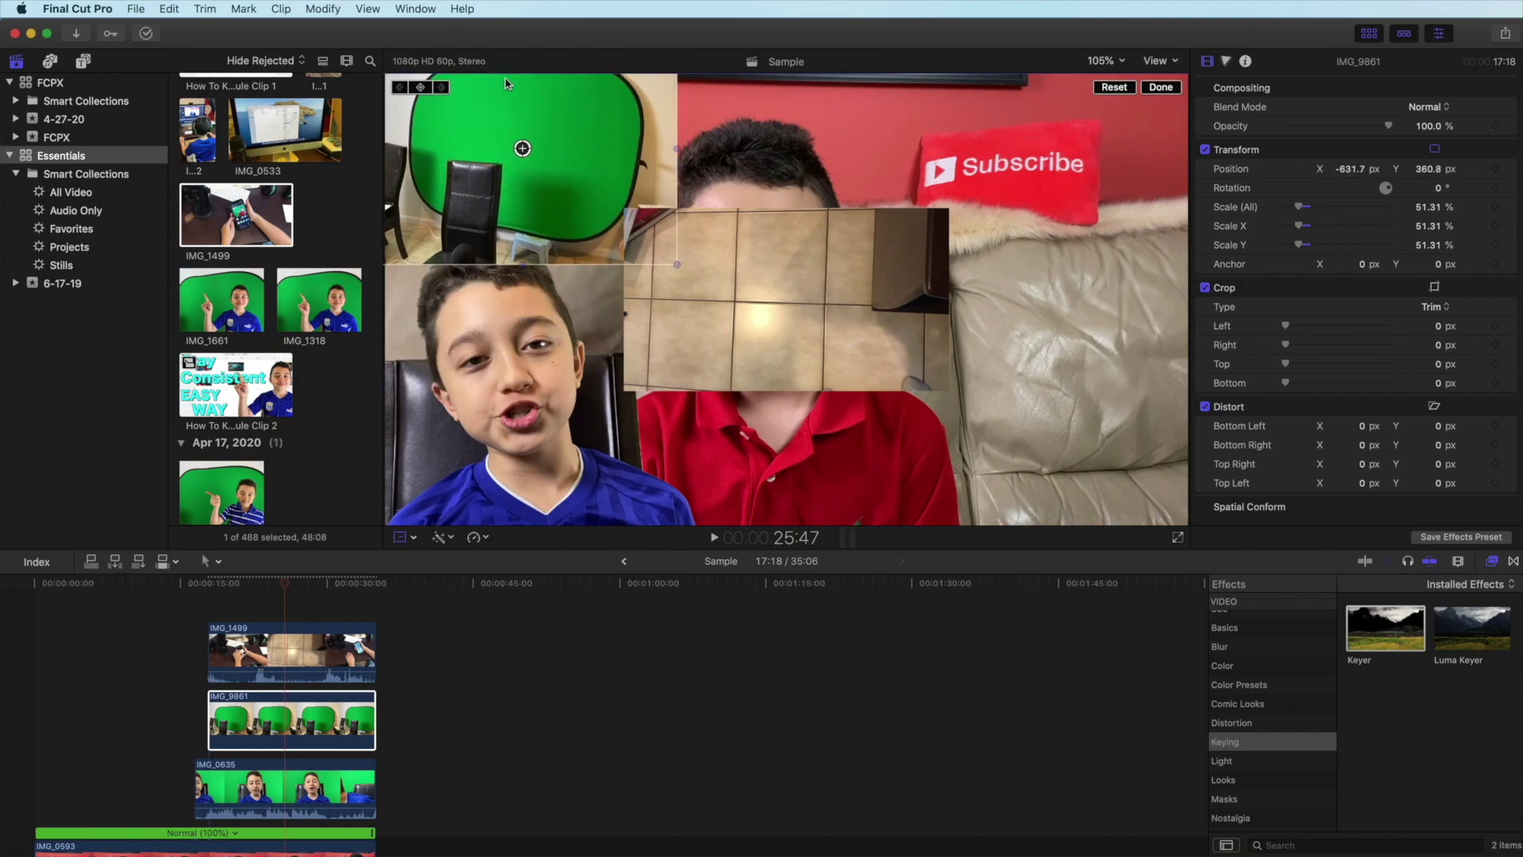
left_click(337, 787)
left_click_drag(633, 300, 634, 357)
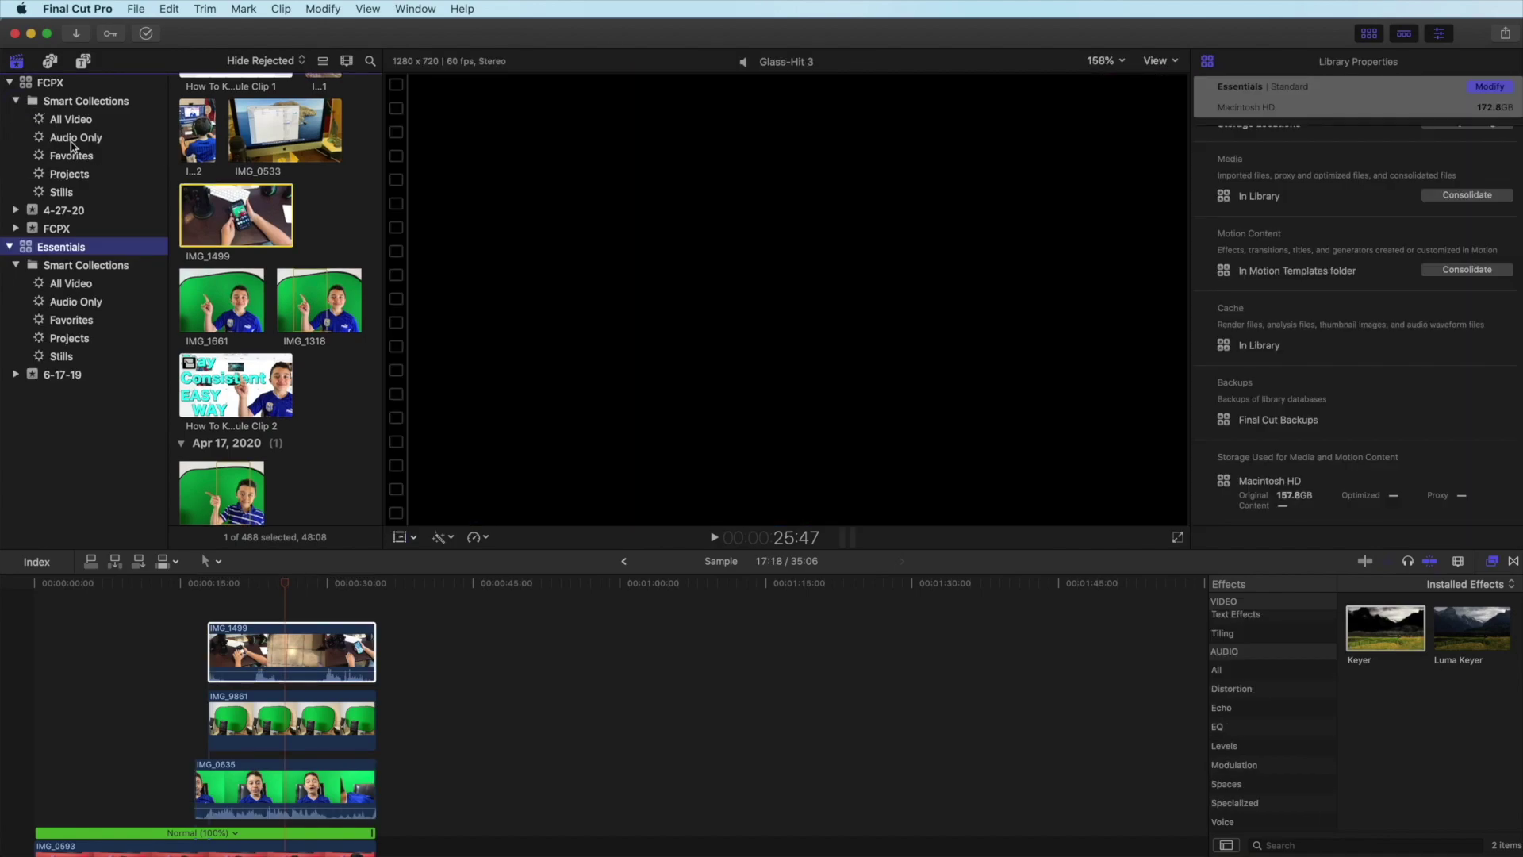
Step: Collapse Smart Collections under the FCPX library and scroll down the browser
left_click(16, 102)
scroll(334, 419, "down", 15)
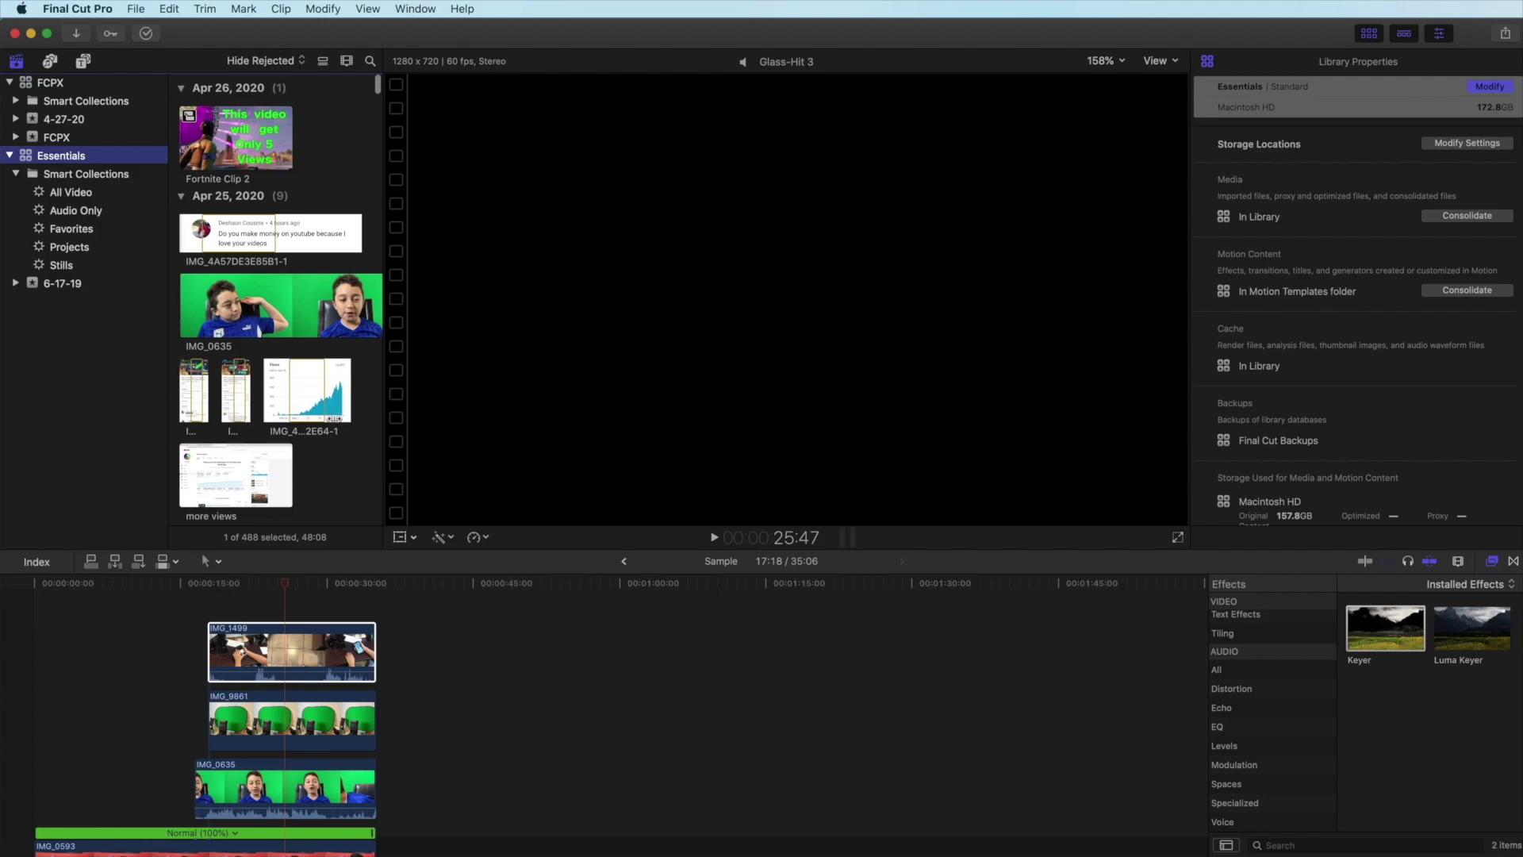
scroll(334, 418, "down", 15)
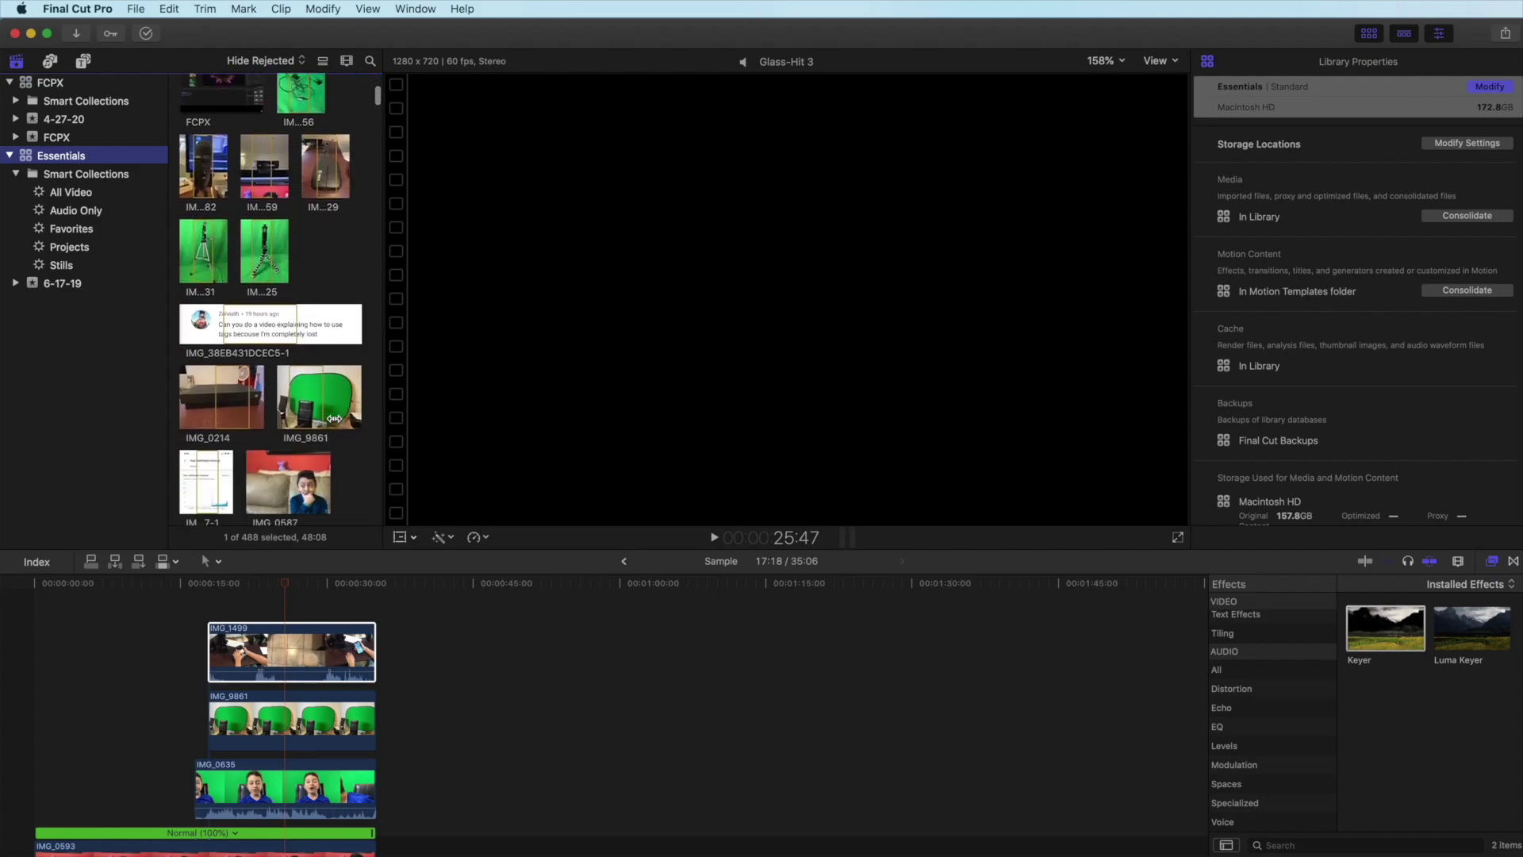
scroll(334, 418, "down", 10)
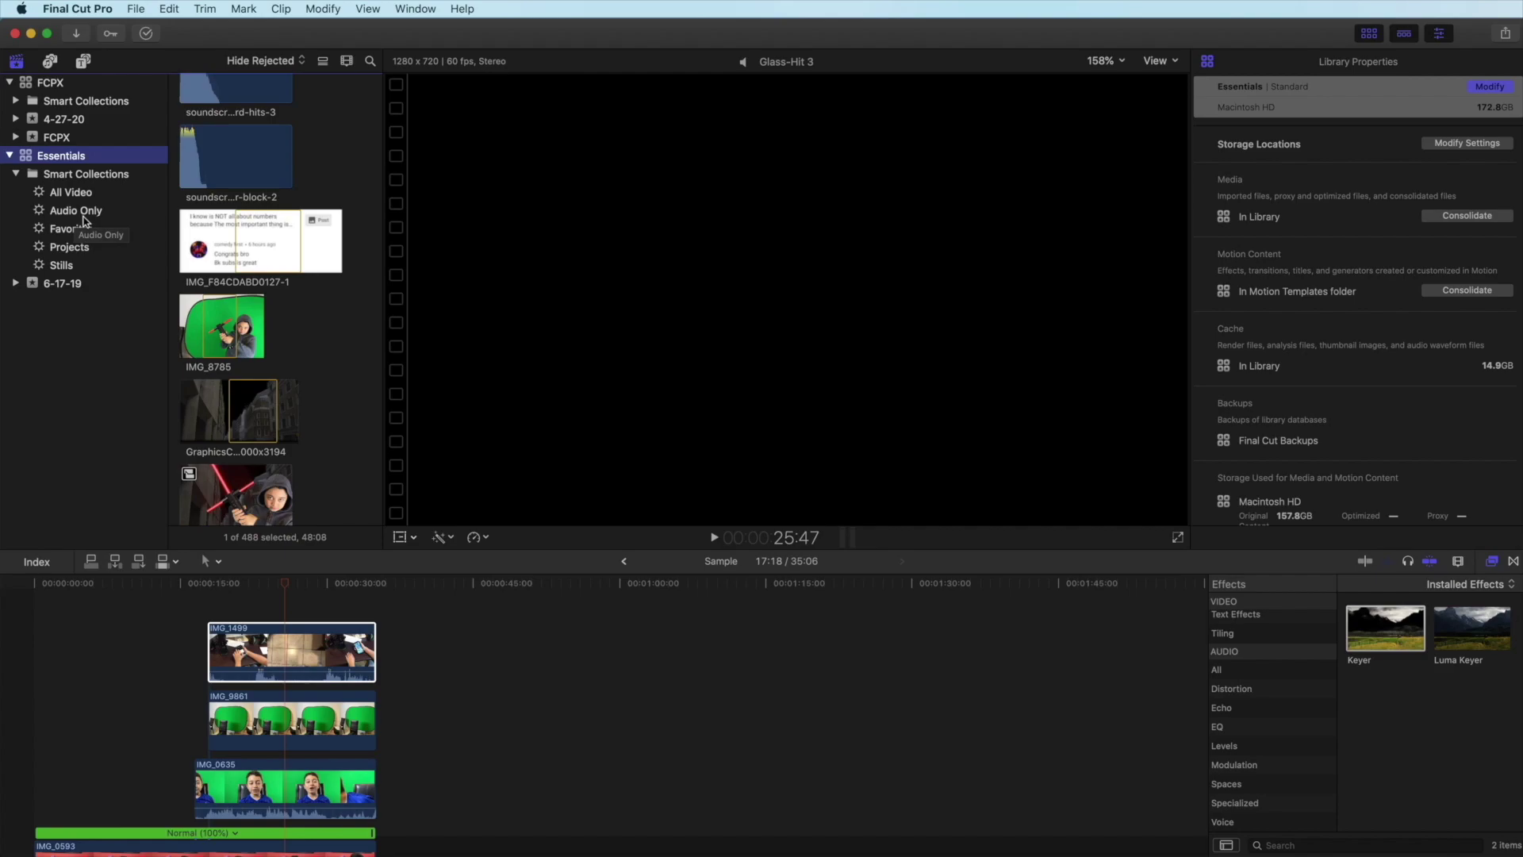
Step: Filter to Audio Only clips, select Mournful_Departure, and bring up the Share options
left_click(83, 215)
scroll(265, 382, "up", 10)
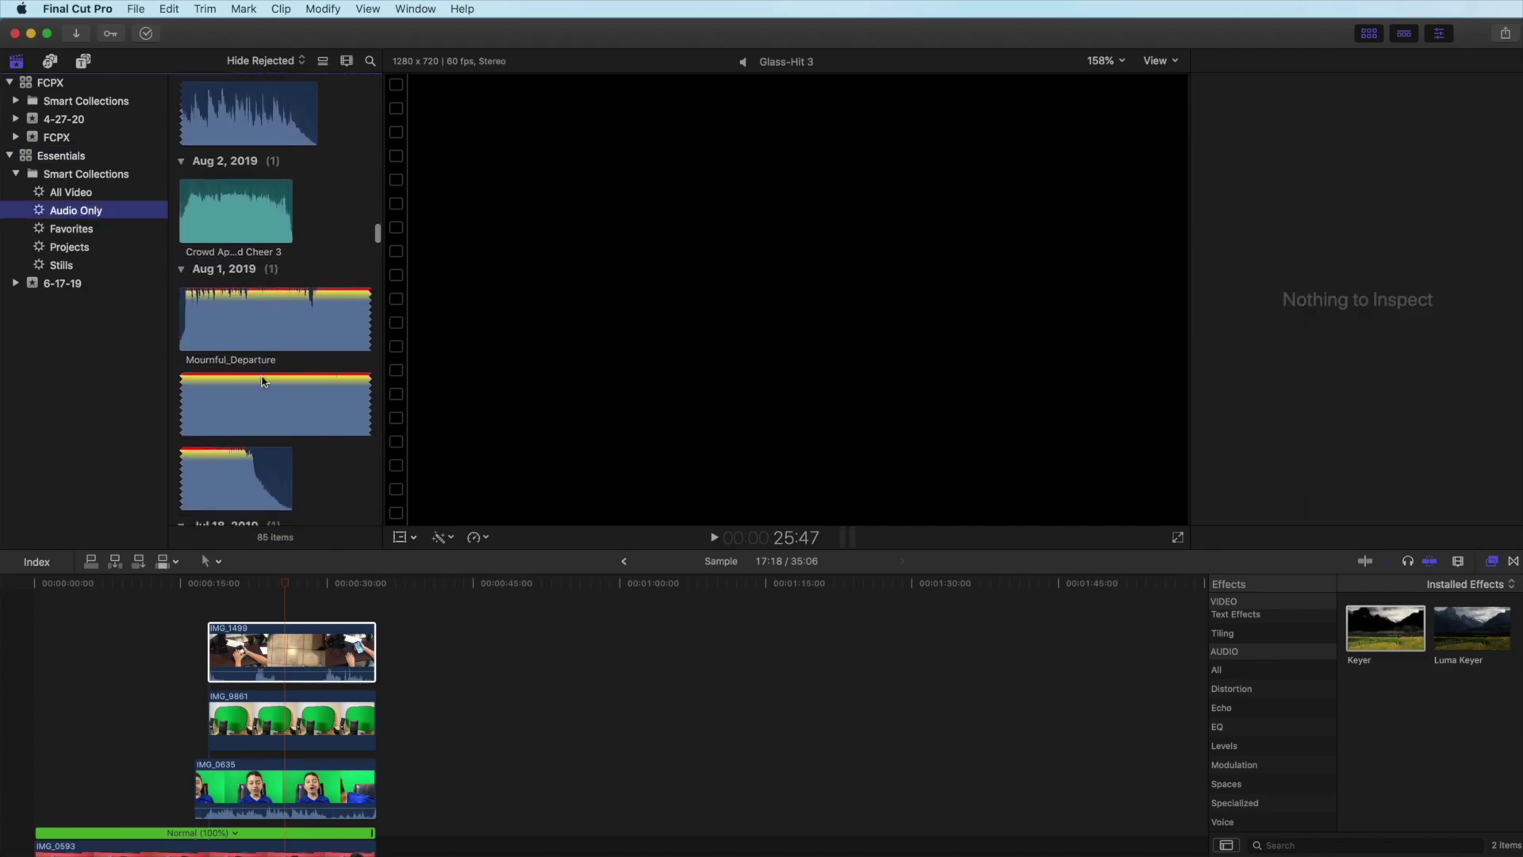
left_click(264, 381)
scroll(264, 381, "down", 5)
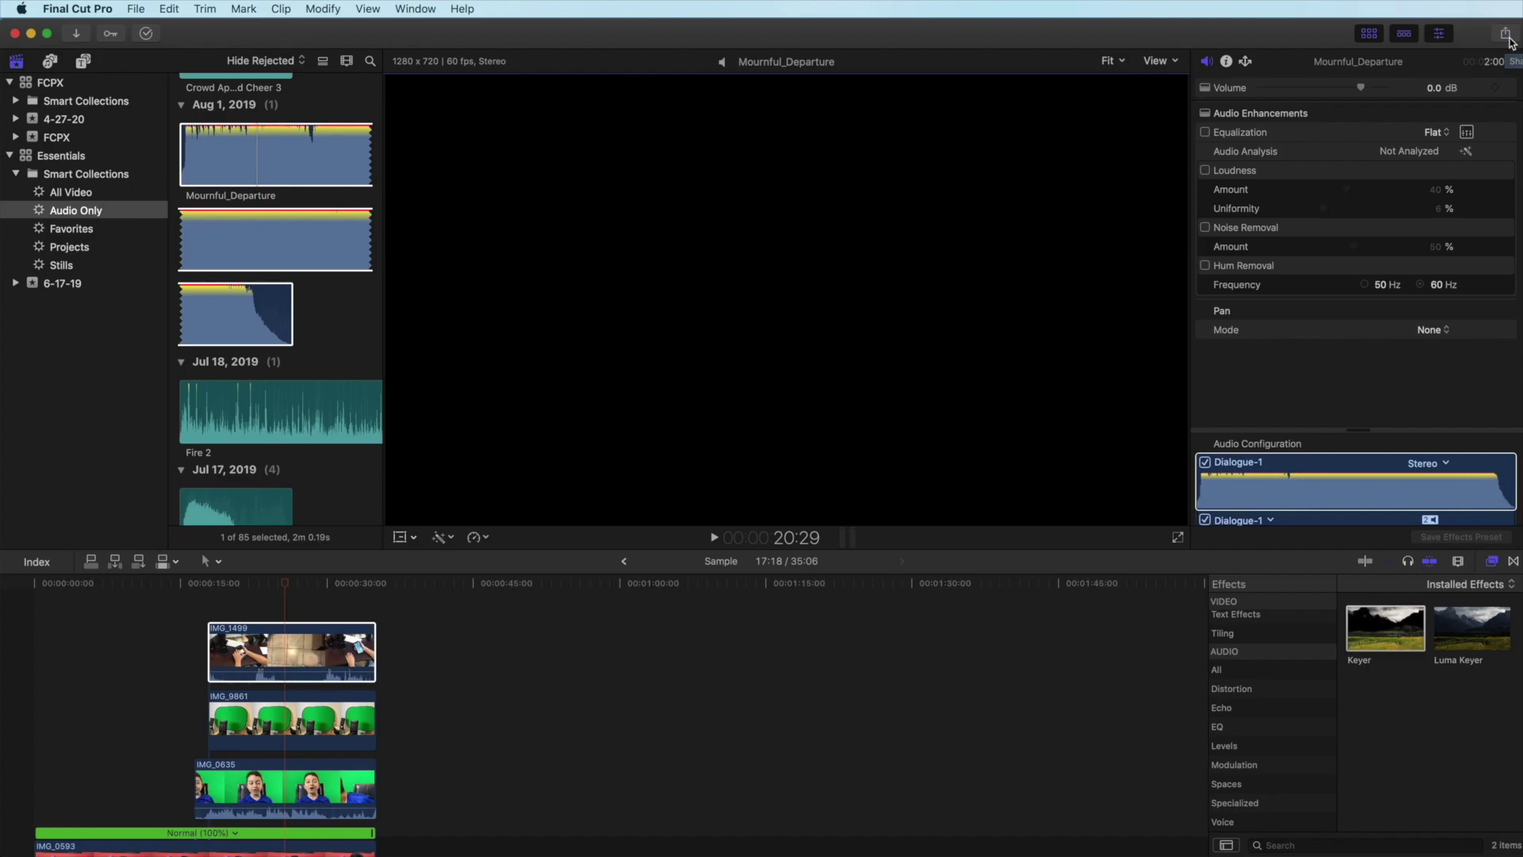
left_click(1506, 35)
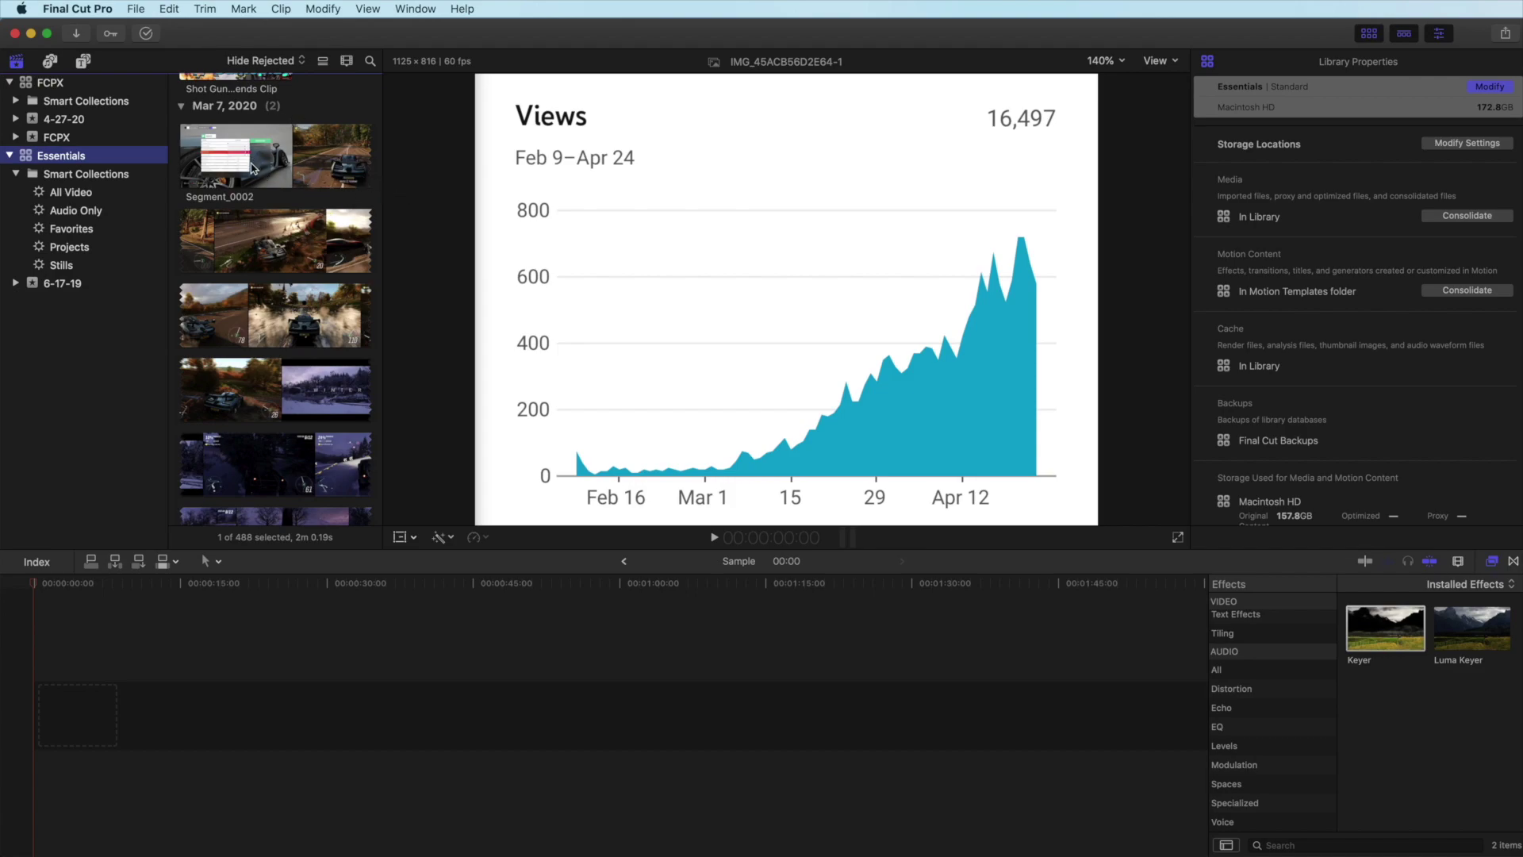
Step: Add Segment_0002 to the timeline, adjust its start, and blade it into two clips at 28:54
left_click_drag(253, 168, 154, 700)
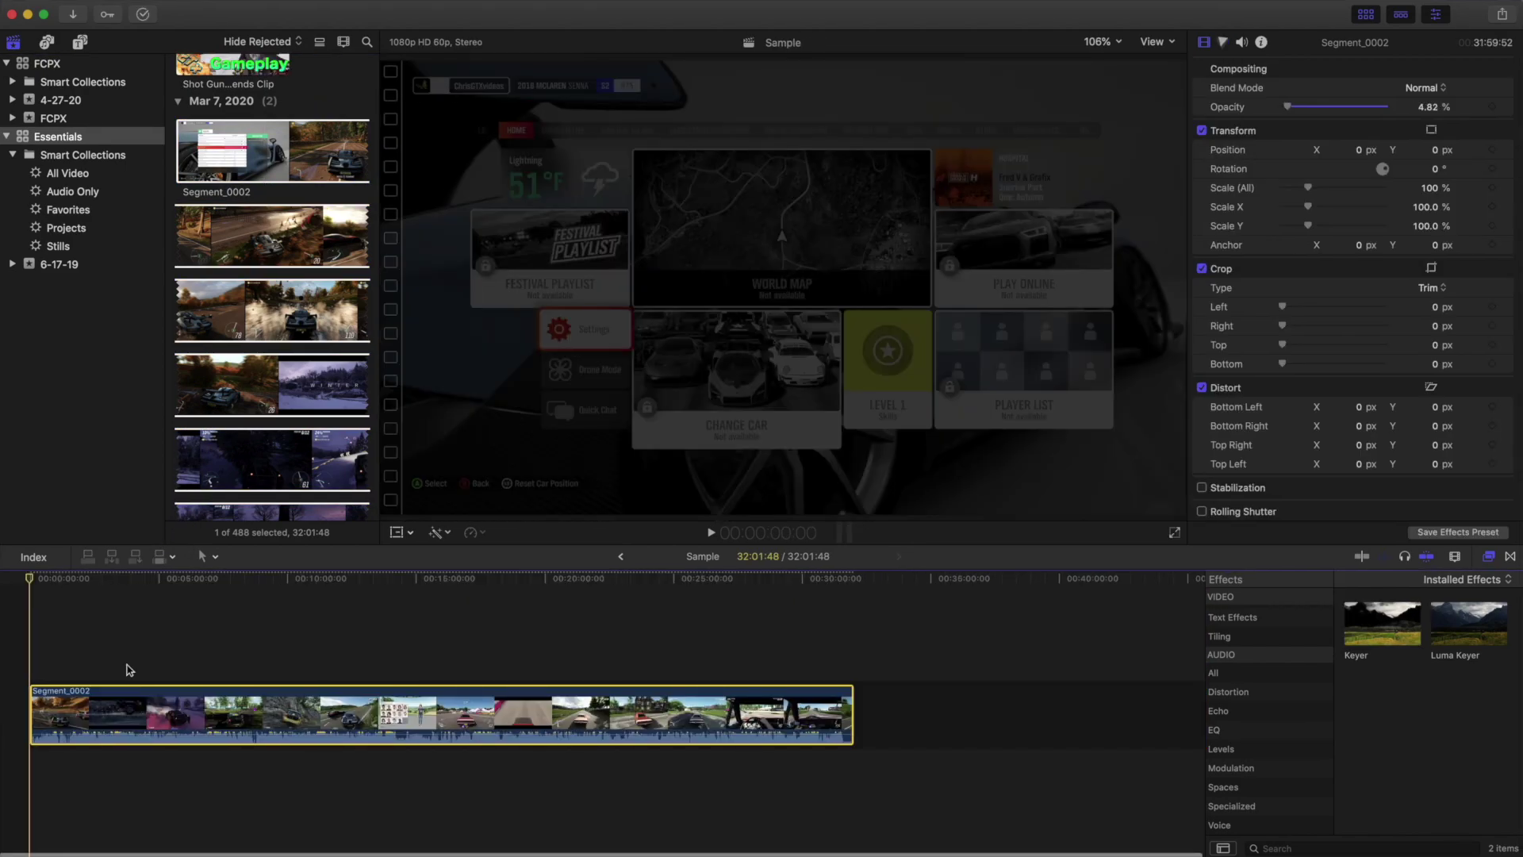
left_click_drag(38, 711, 252, 730)
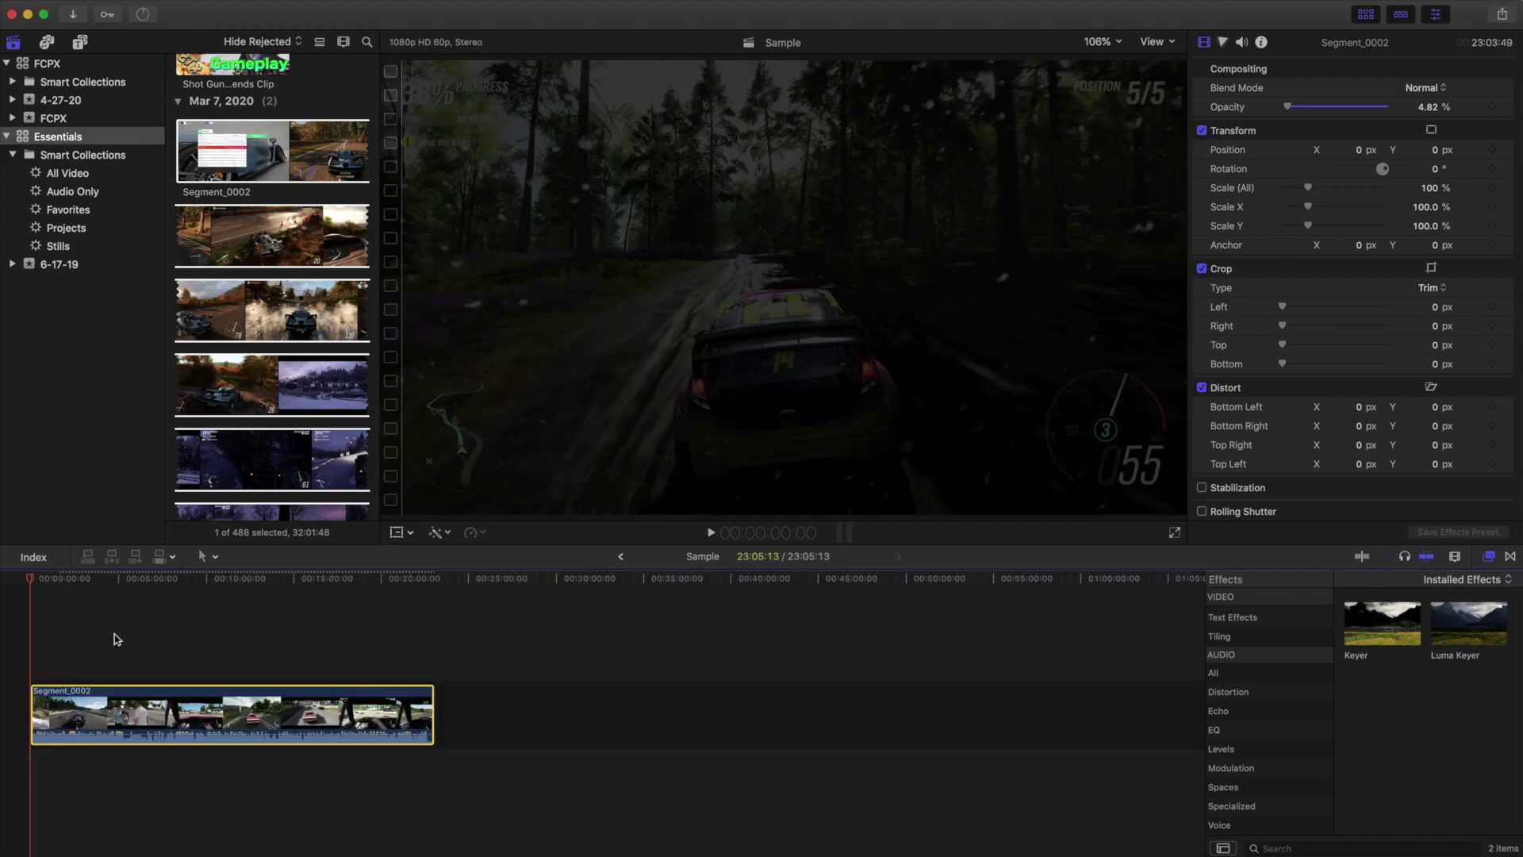
key("shift+z")
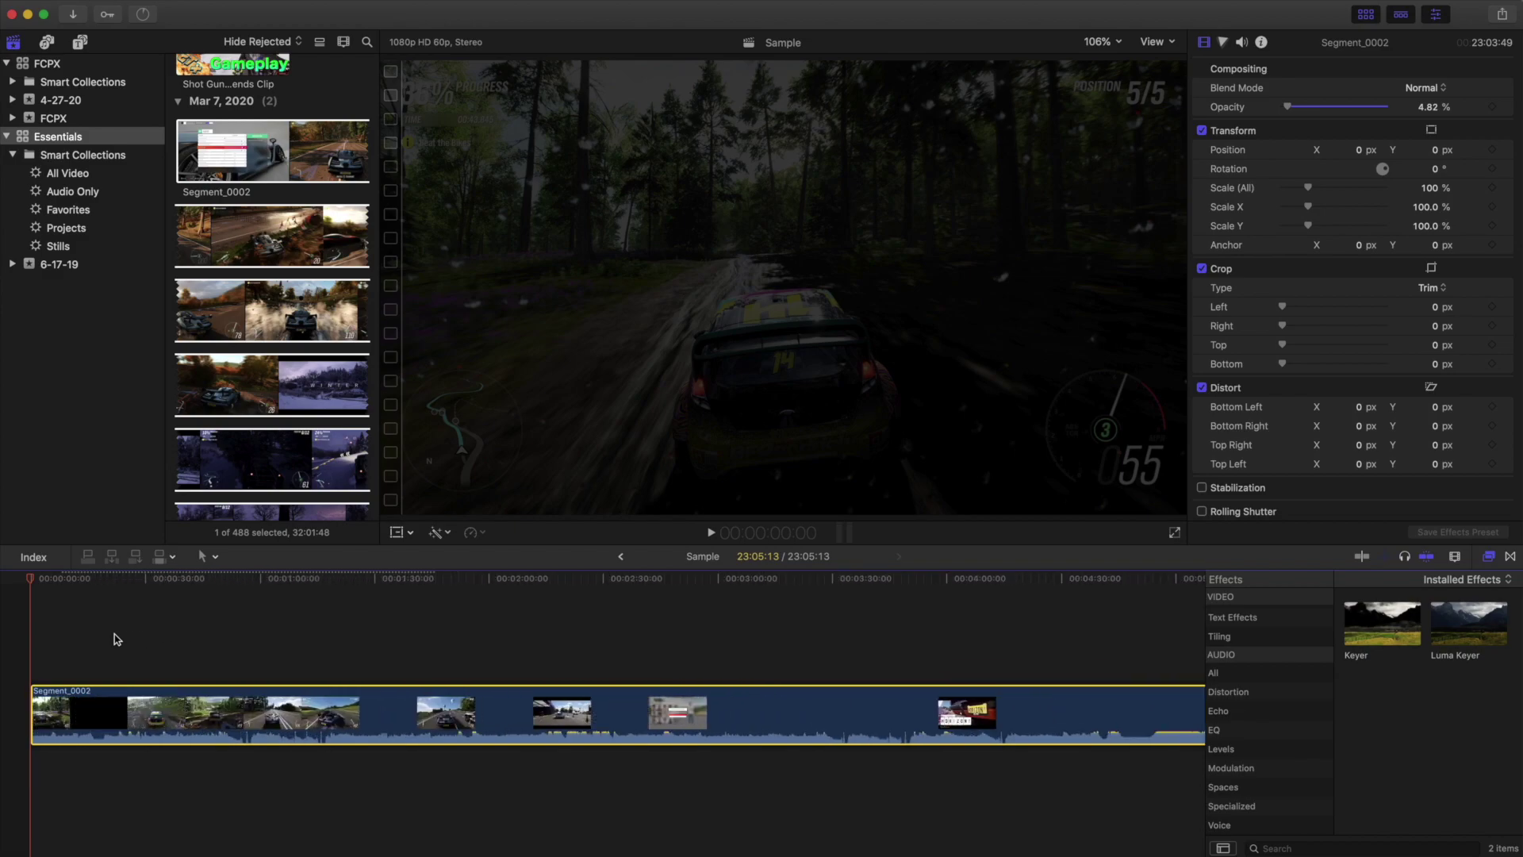
key("super+equal")
key("super+equal")
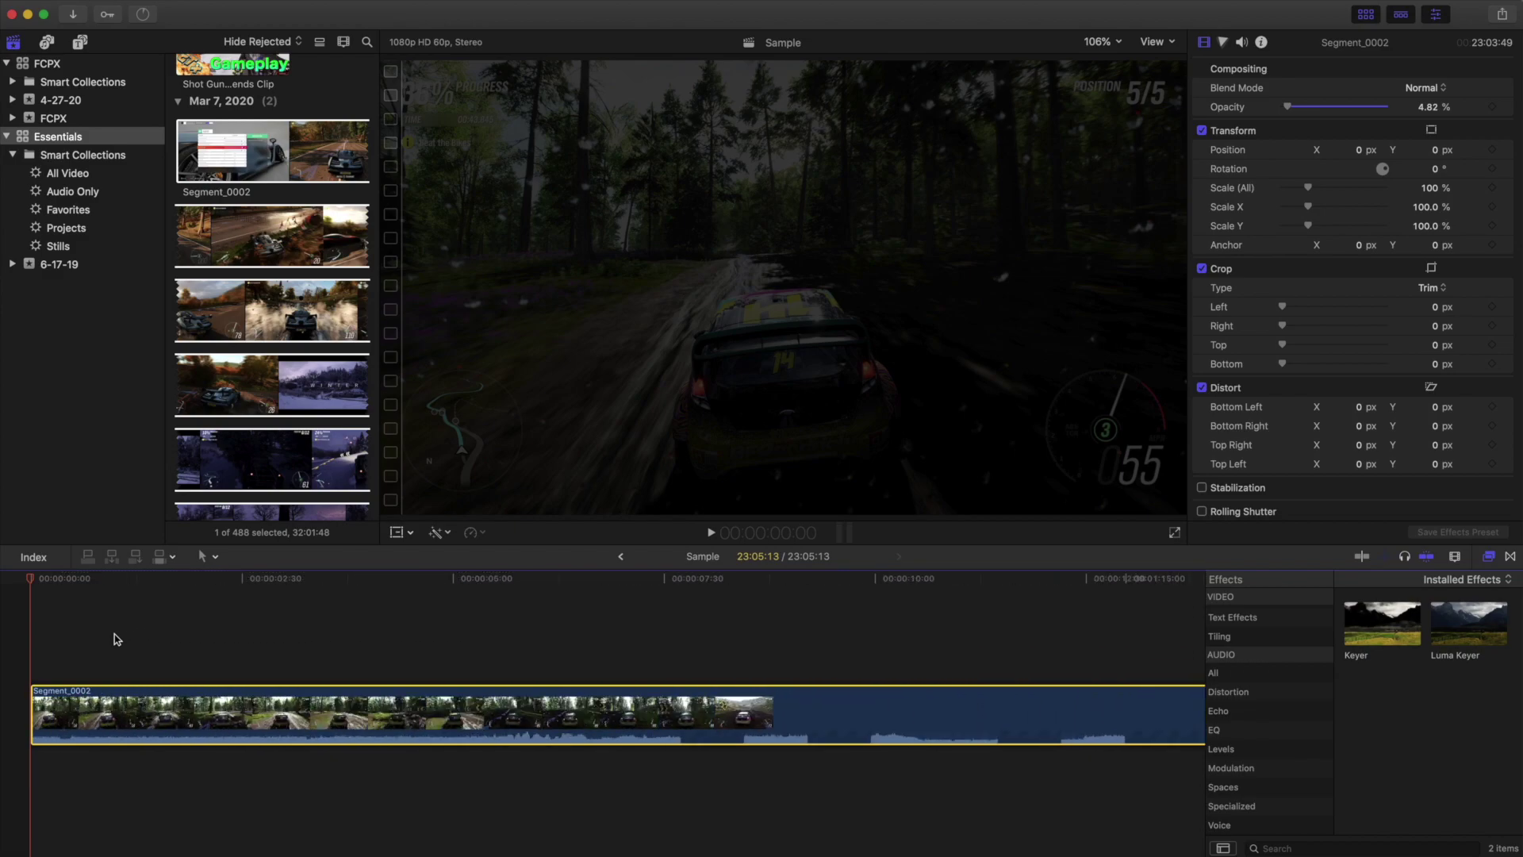
key("shift+z")
left_click_drag(283, 606, 434, 666)
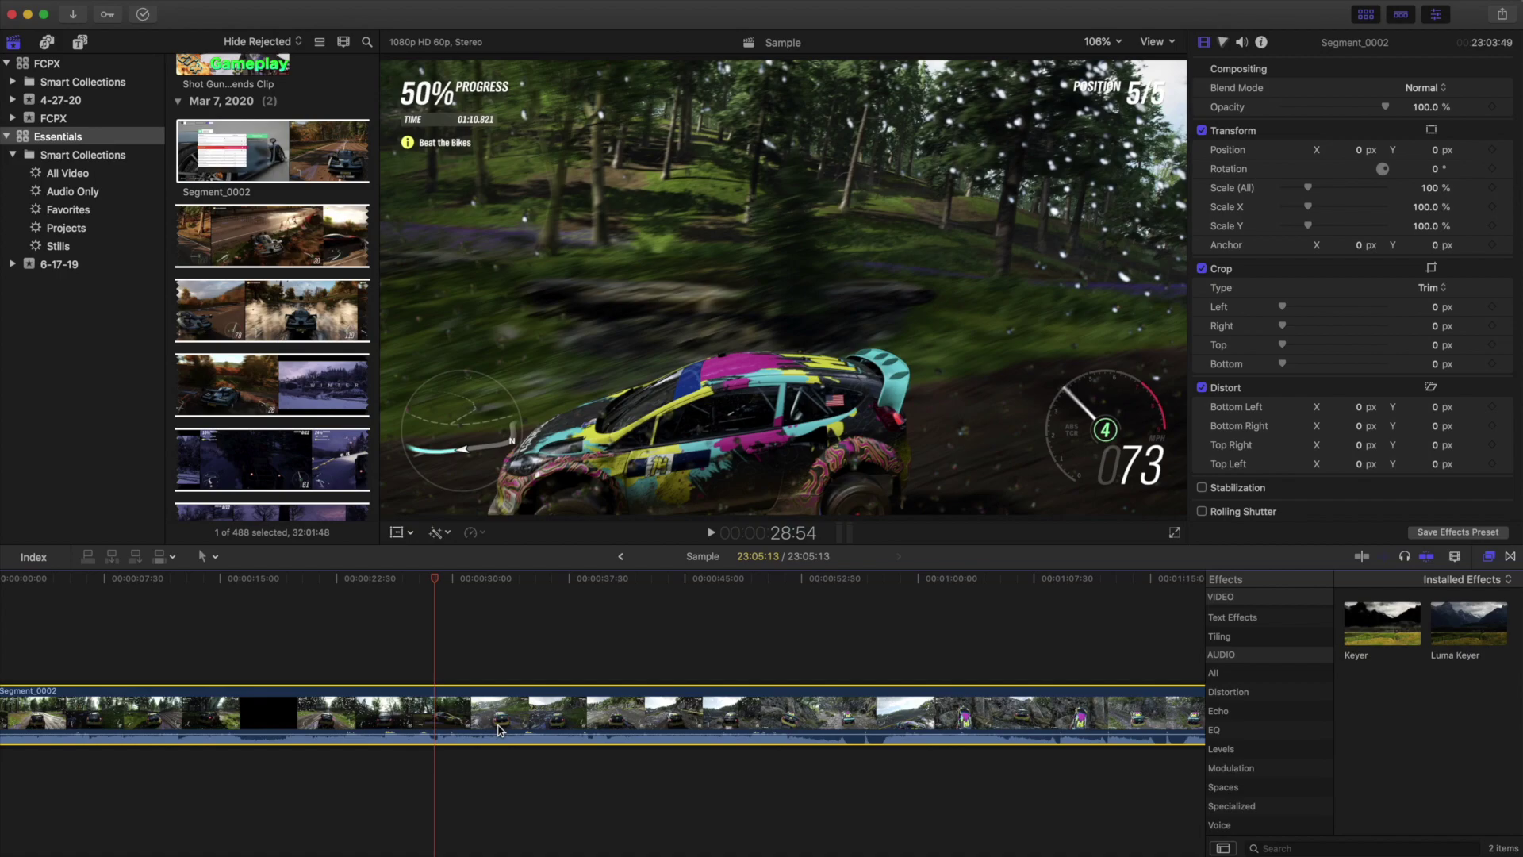
key("super+b")
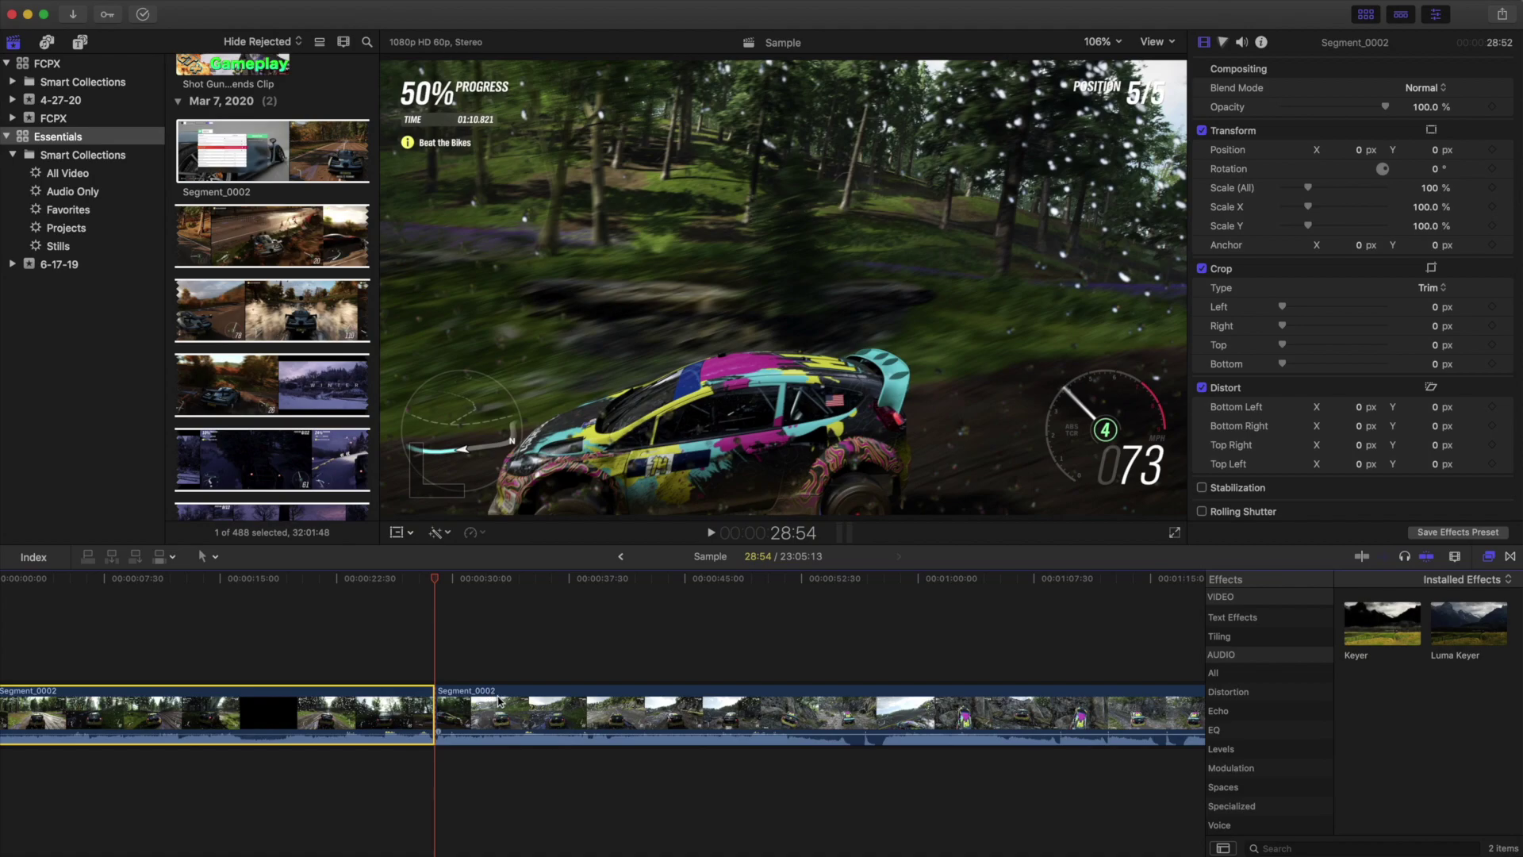
Step: Connect IMG_9661 above the gameplay and scale it to 40.88% in the top-right corner
left_click(308, 714)
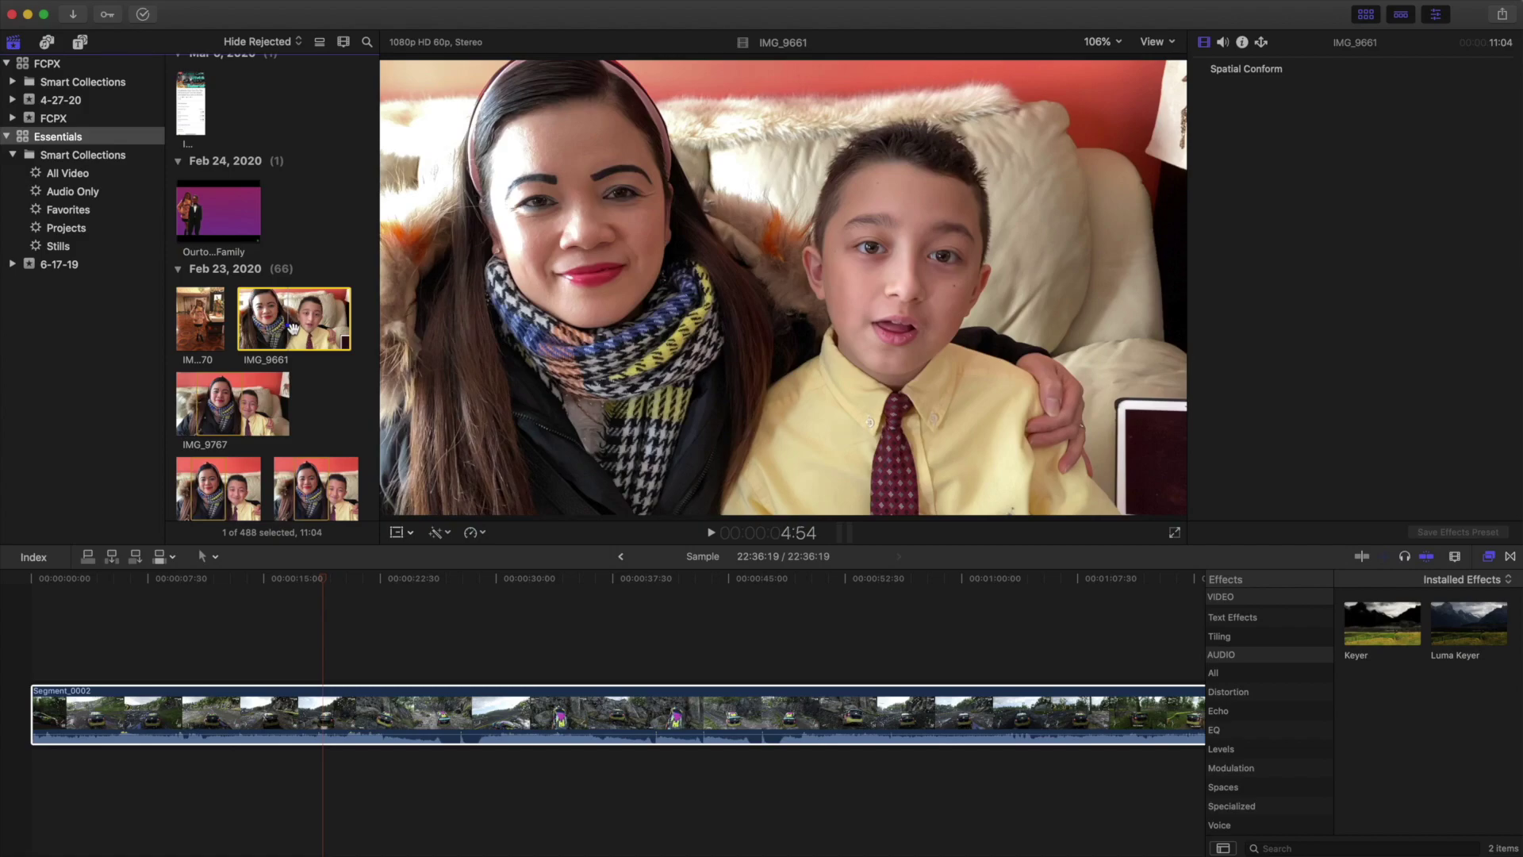
left_click_drag(293, 328, 201, 649)
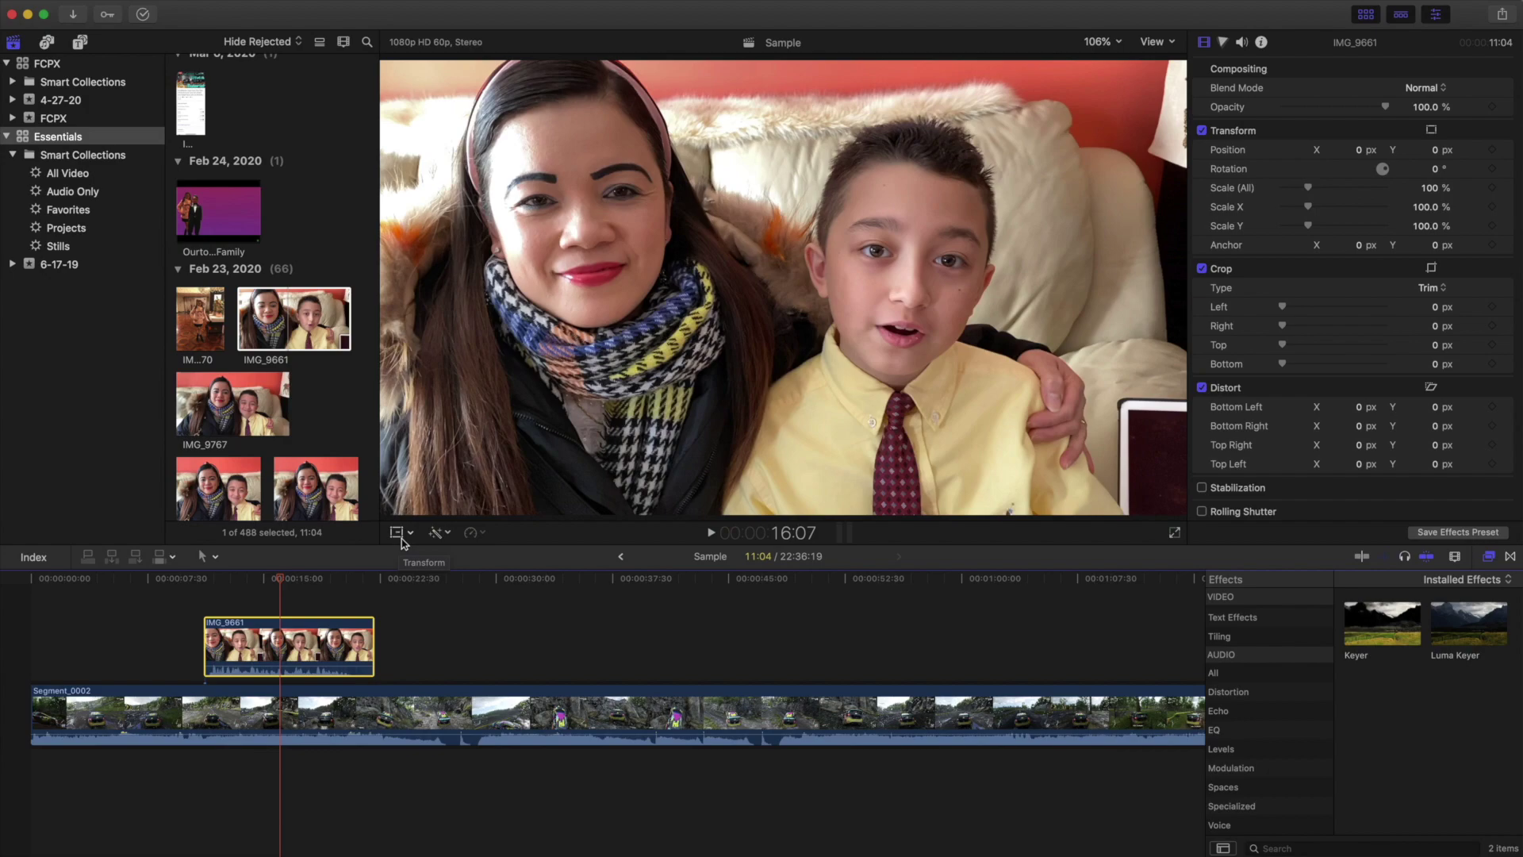
left_click(400, 538)
left_click_drag(384, 514, 933, 231)
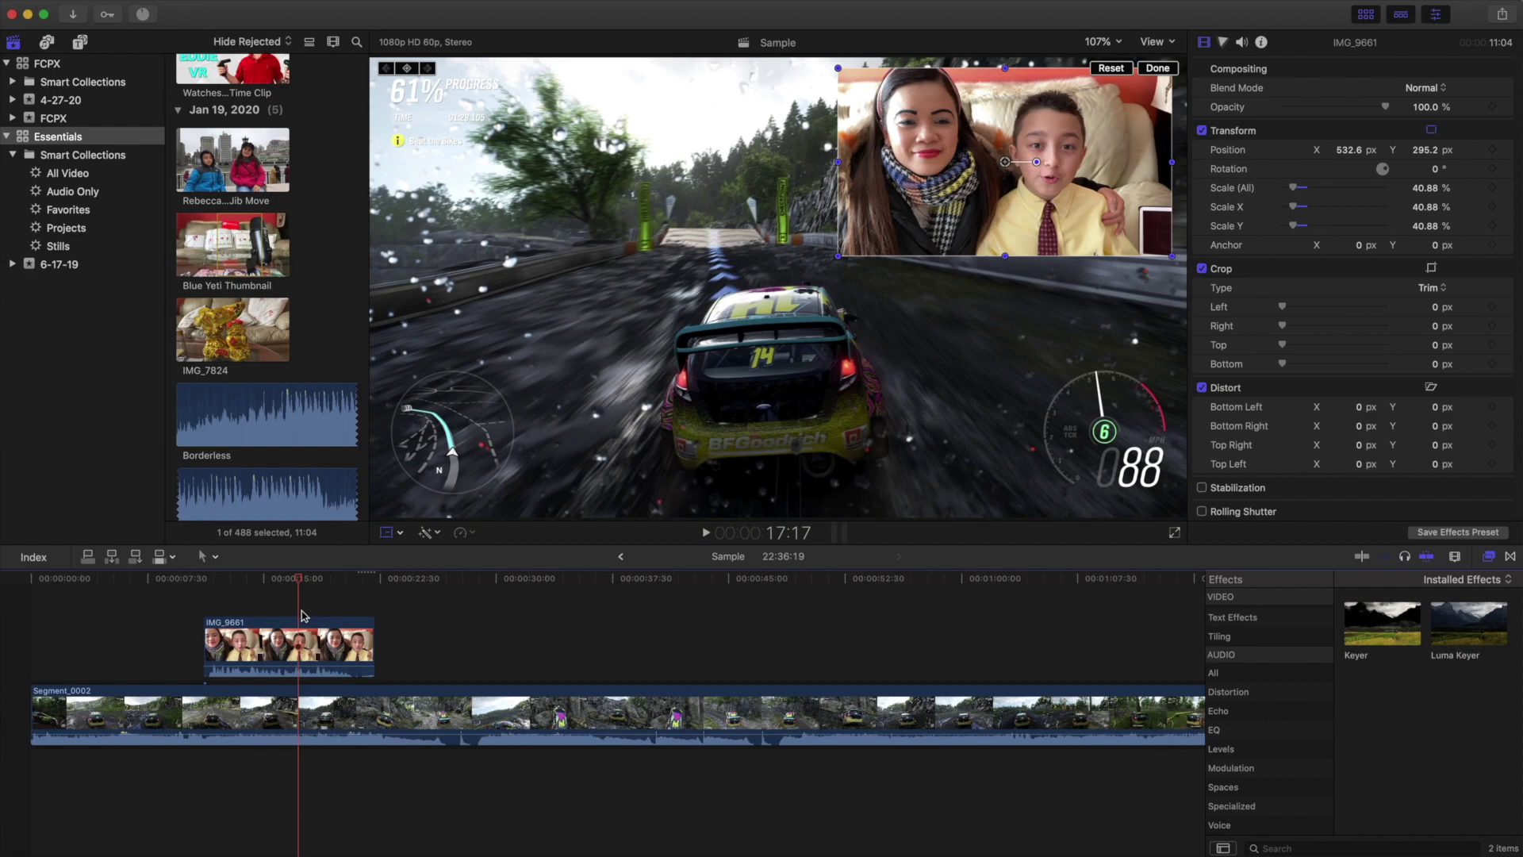
Step: Set gameplay volume to -11 dB, boost facecam Loudness (about 63%, uniformity 14%), and add IMG_0635
left_click(318, 719)
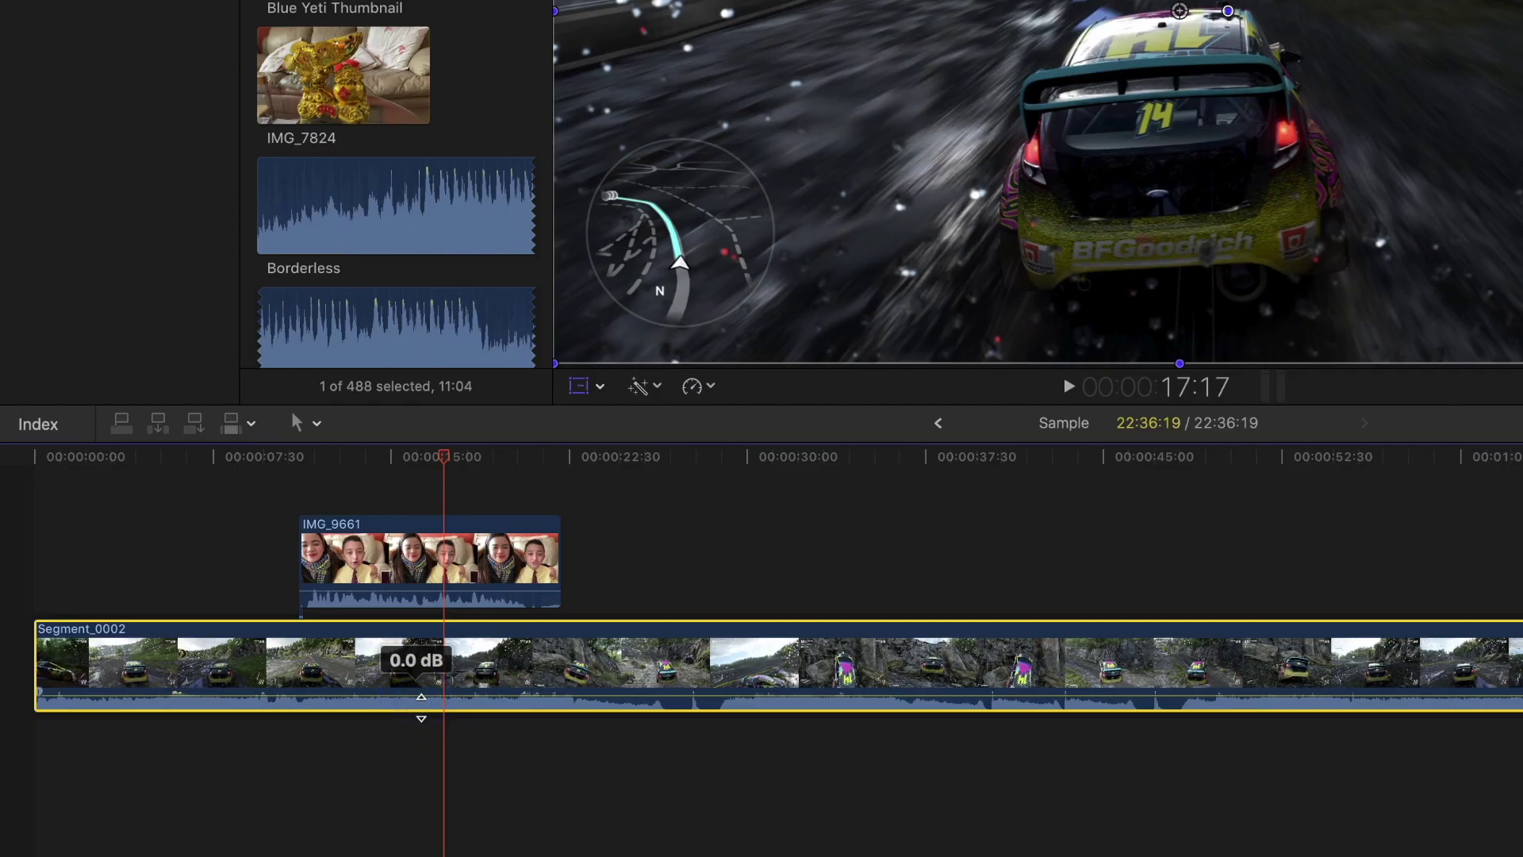
left_click_drag(421, 707, 421, 710)
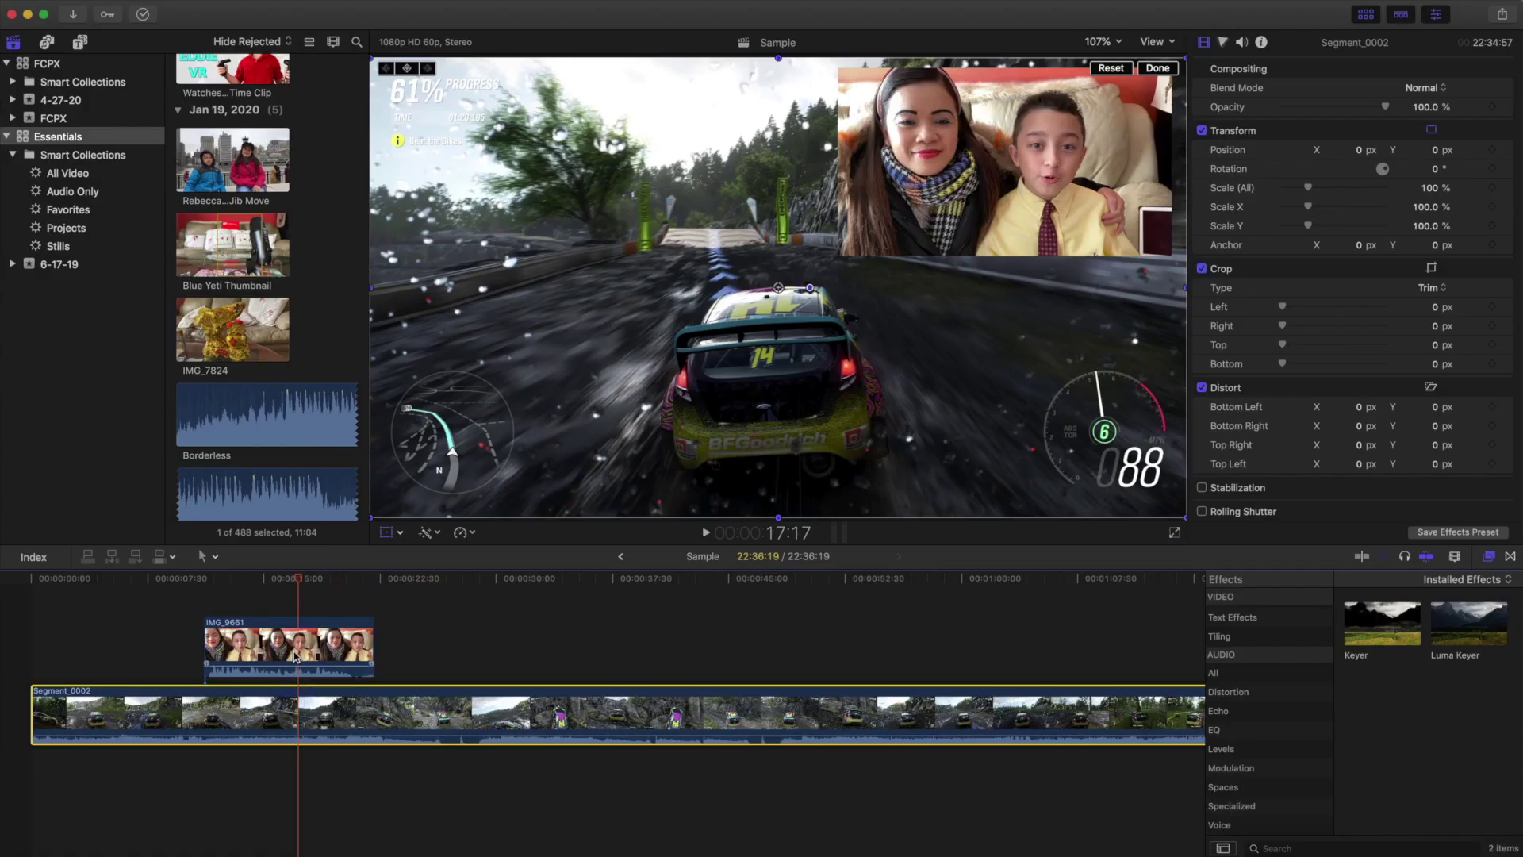
left_click(296, 657)
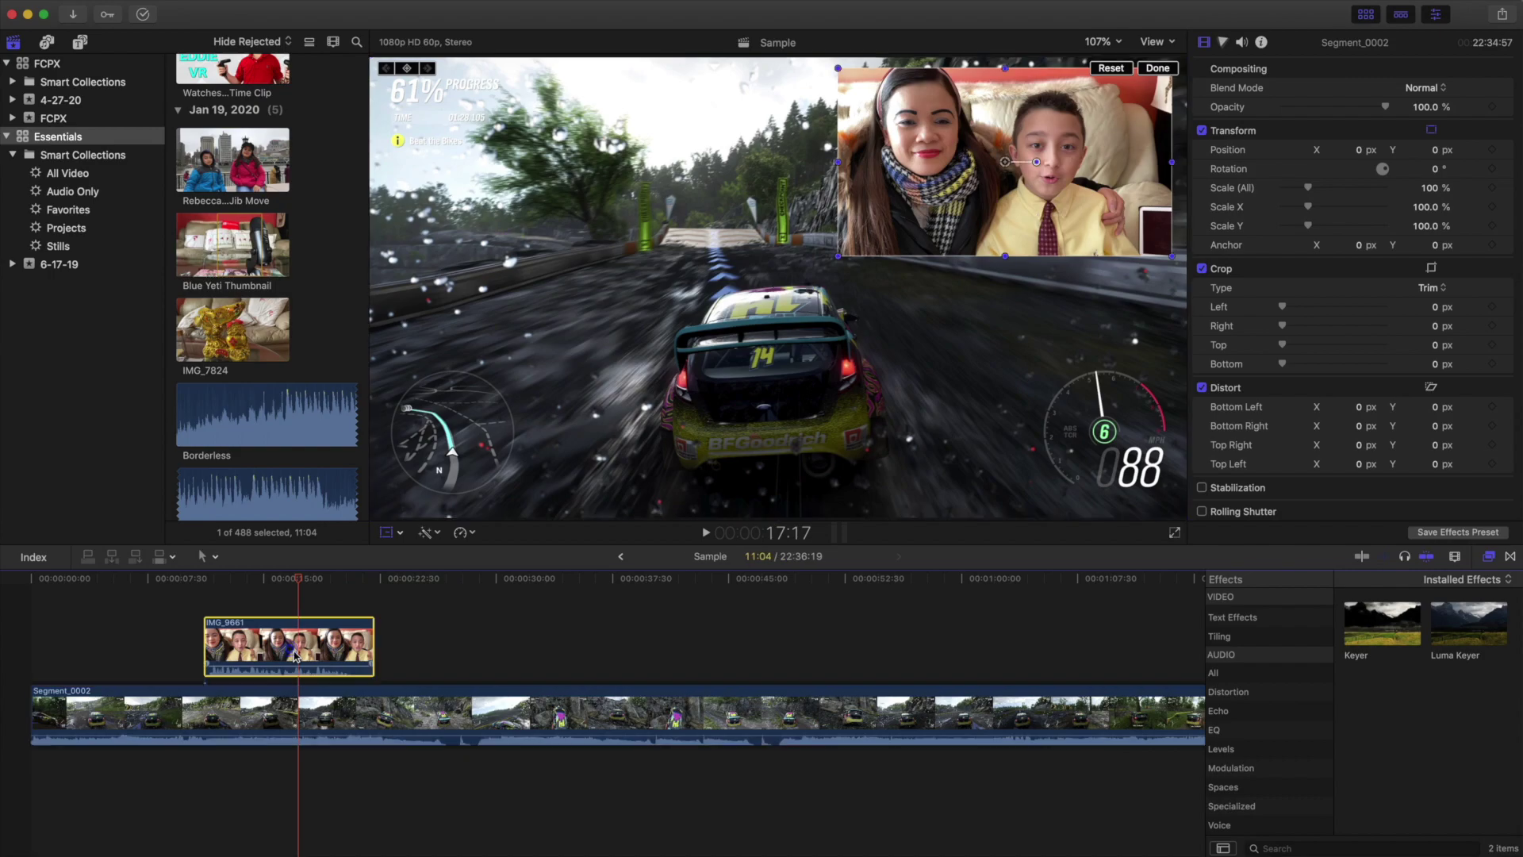
left_click(1242, 43)
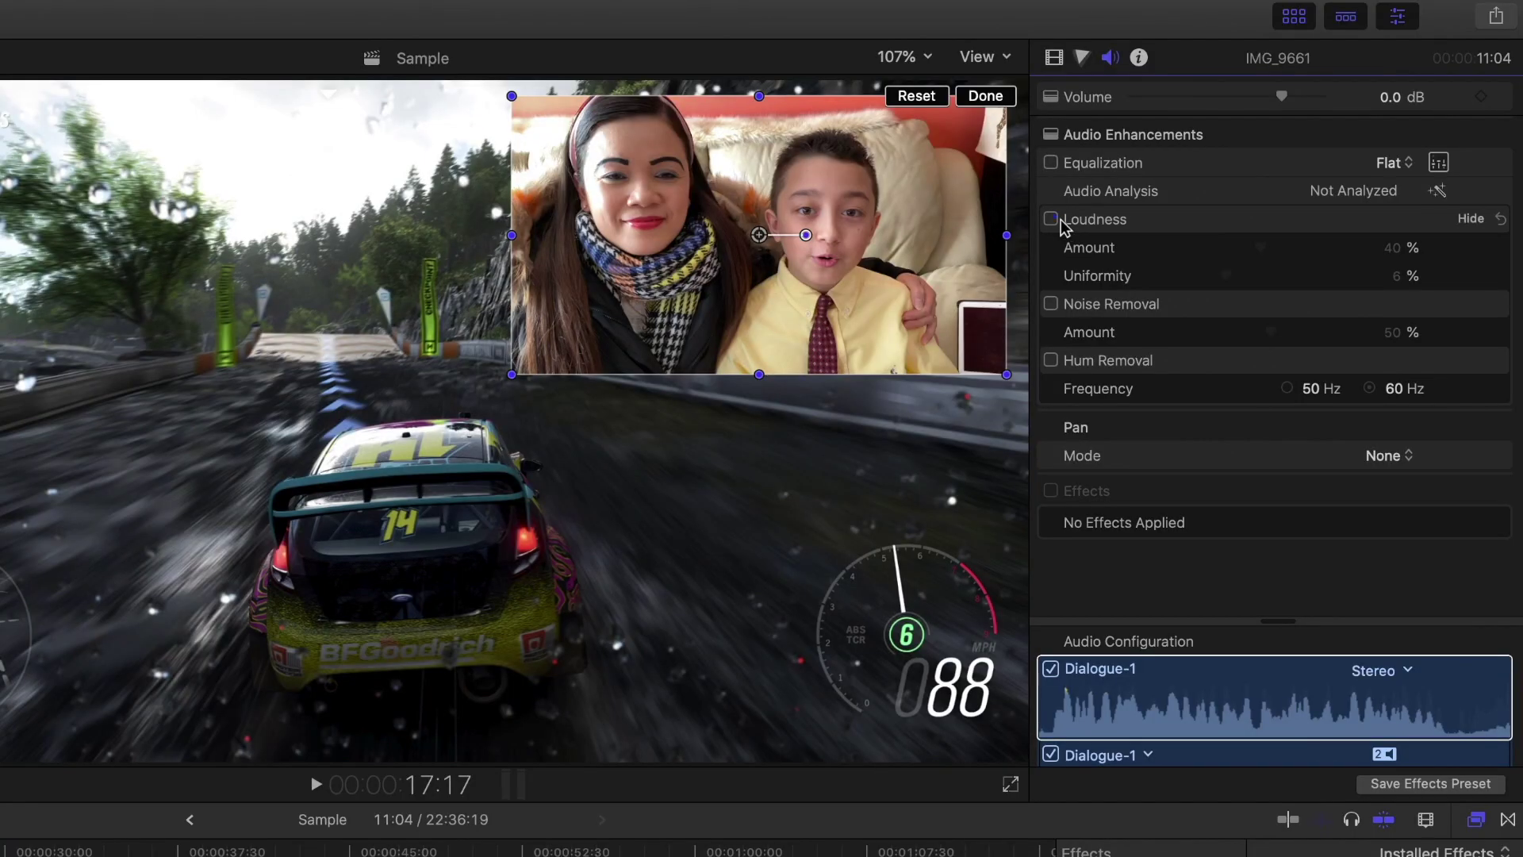
left_click(1203, 150)
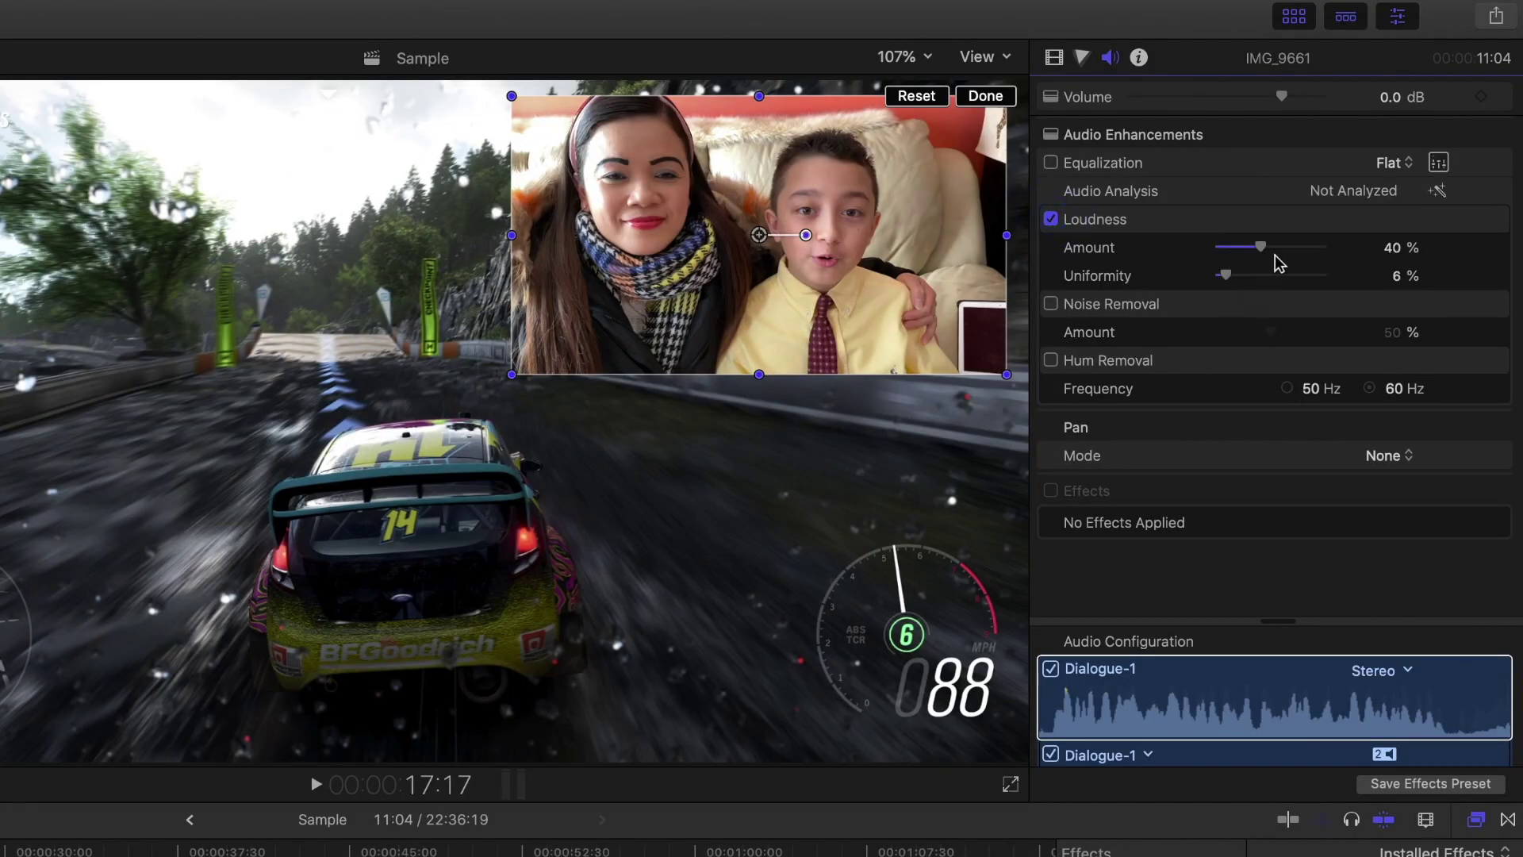
left_click_drag(1260, 247, 1288, 250)
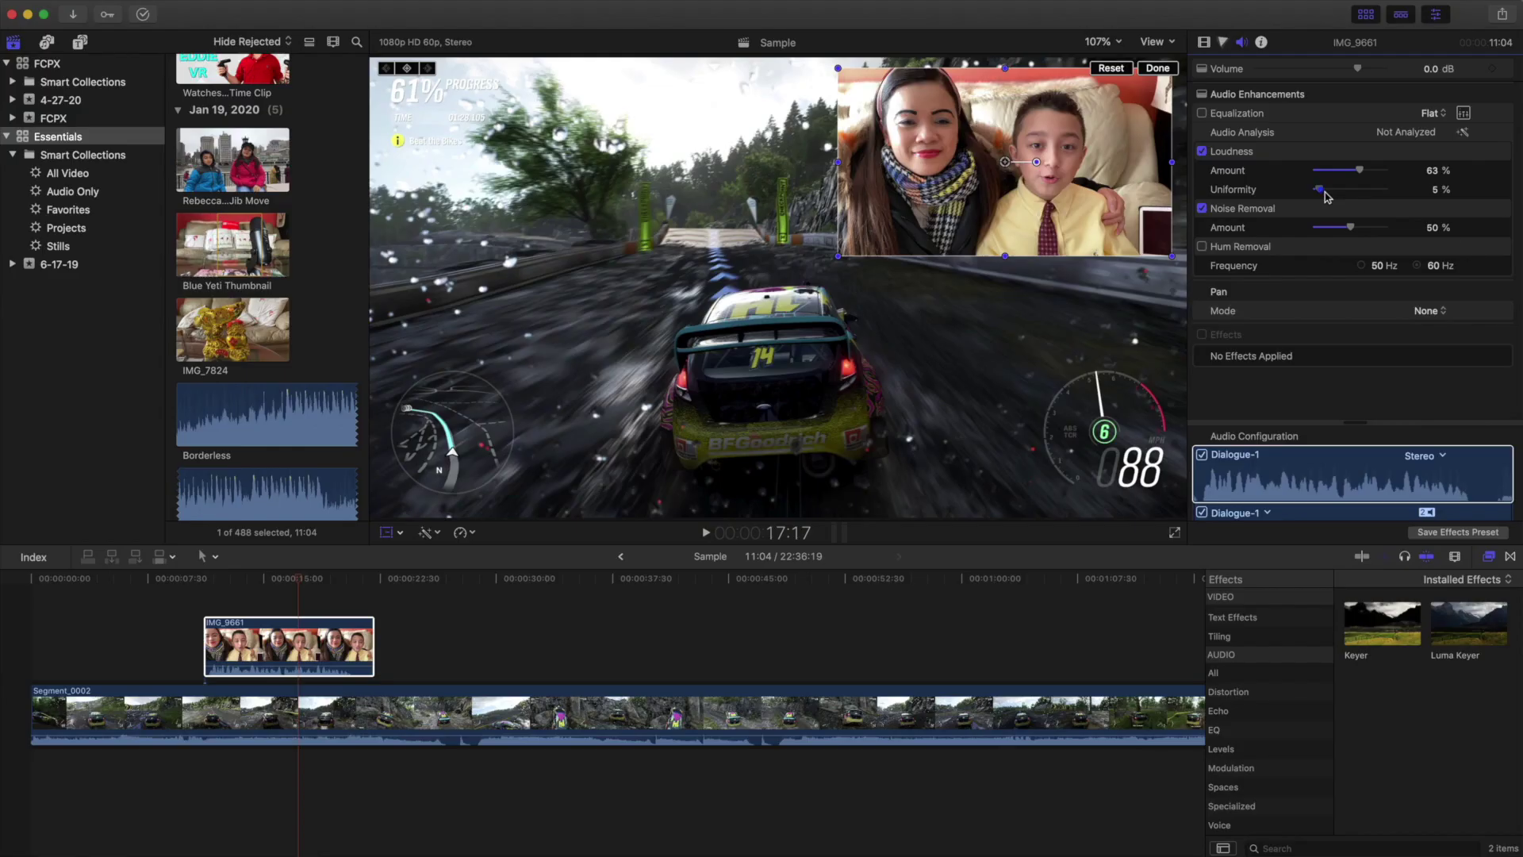
left_click_drag(1325, 192, 1342, 233)
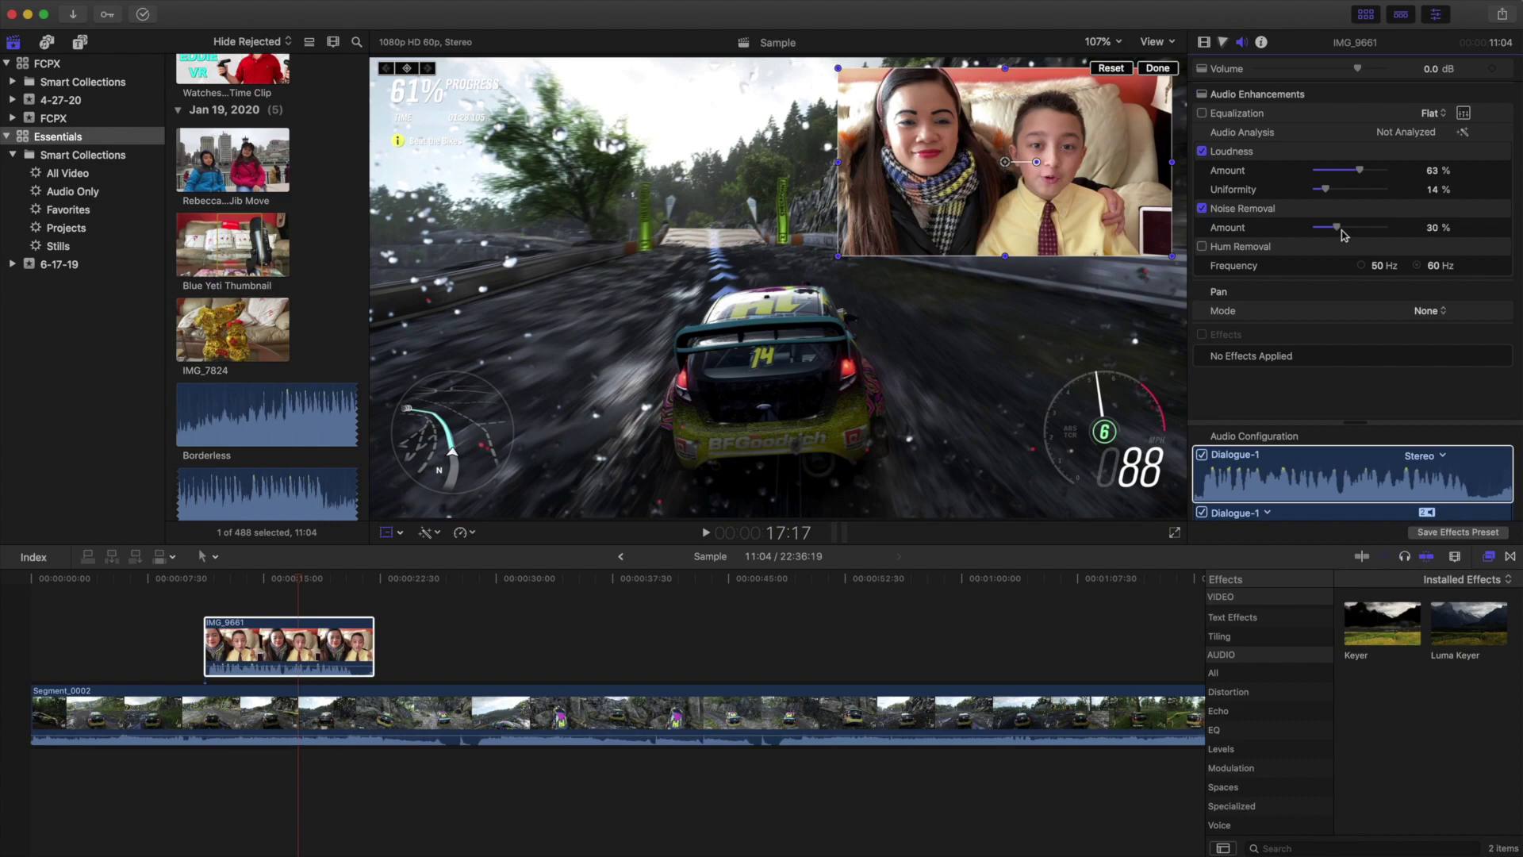
scroll(251, 235, "up", 6)
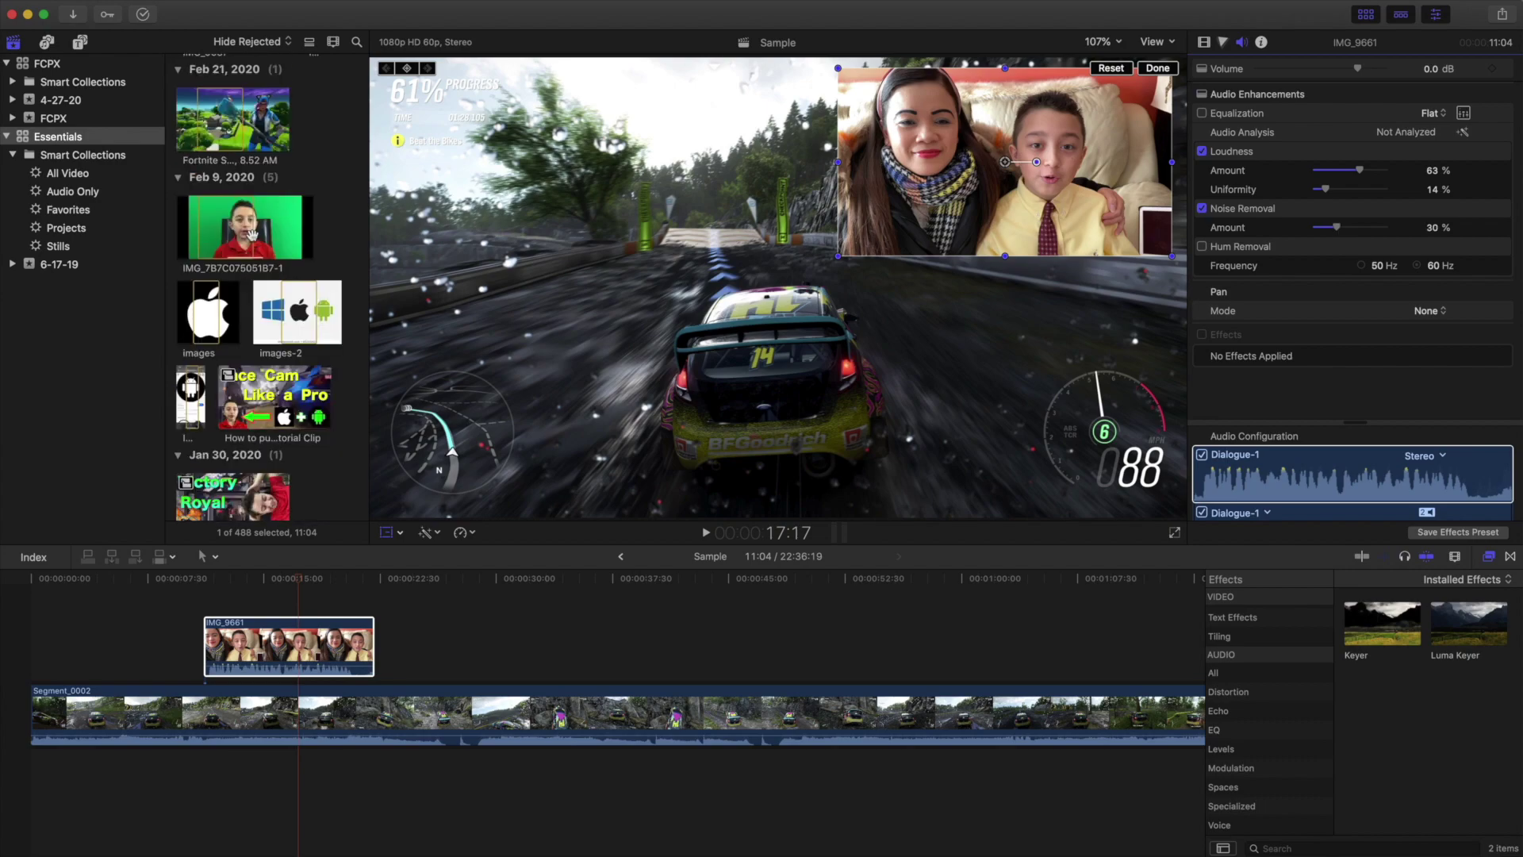
left_click_drag(251, 235, 485, 644)
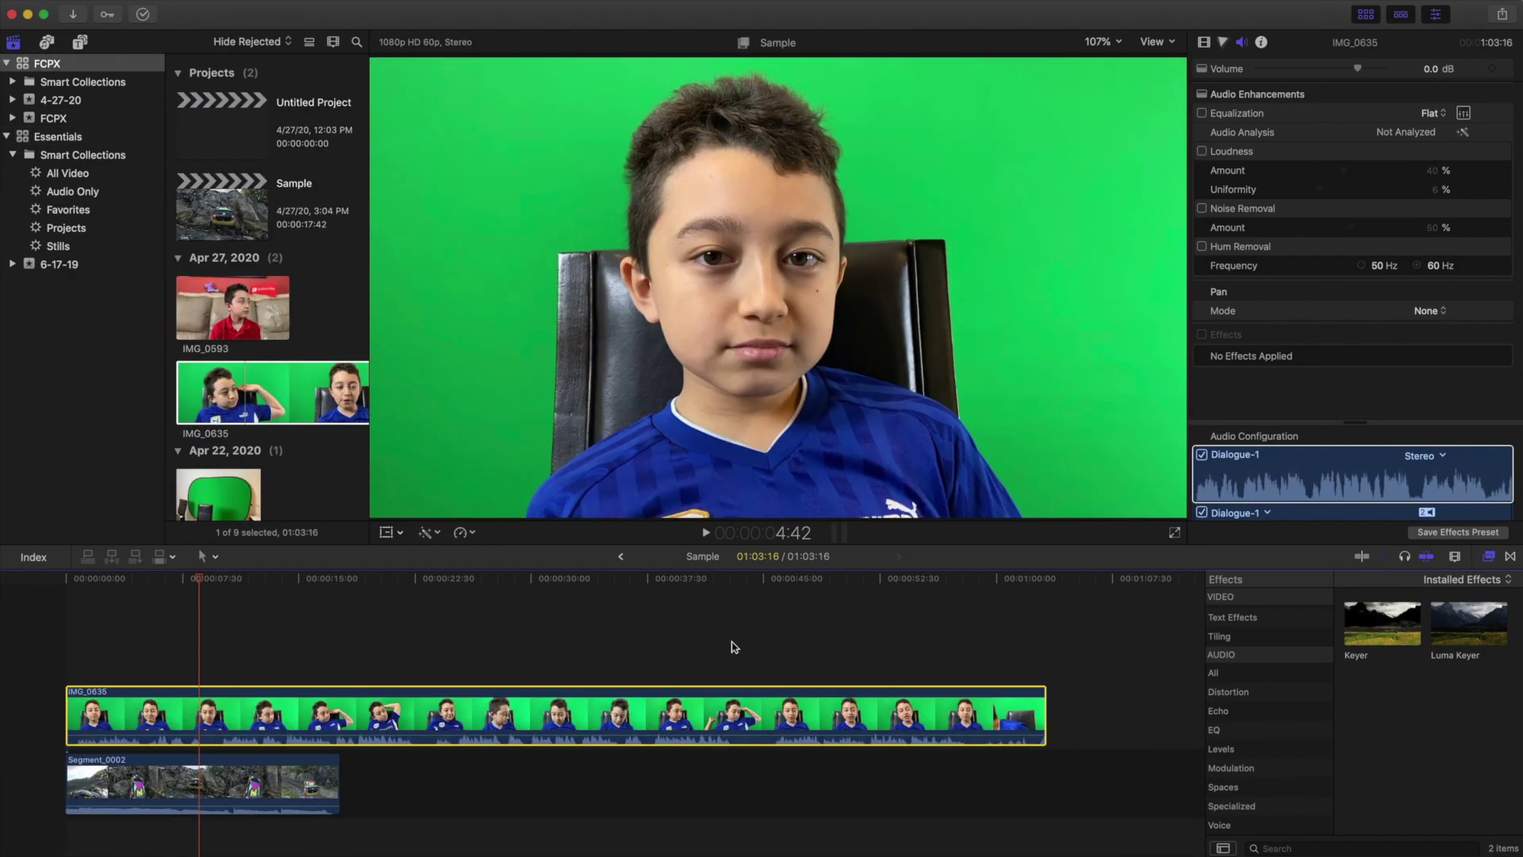
Step: Apply the Keyer effect to IMG_0635 and show its settings in the Video Inspector
left_click(1379, 634)
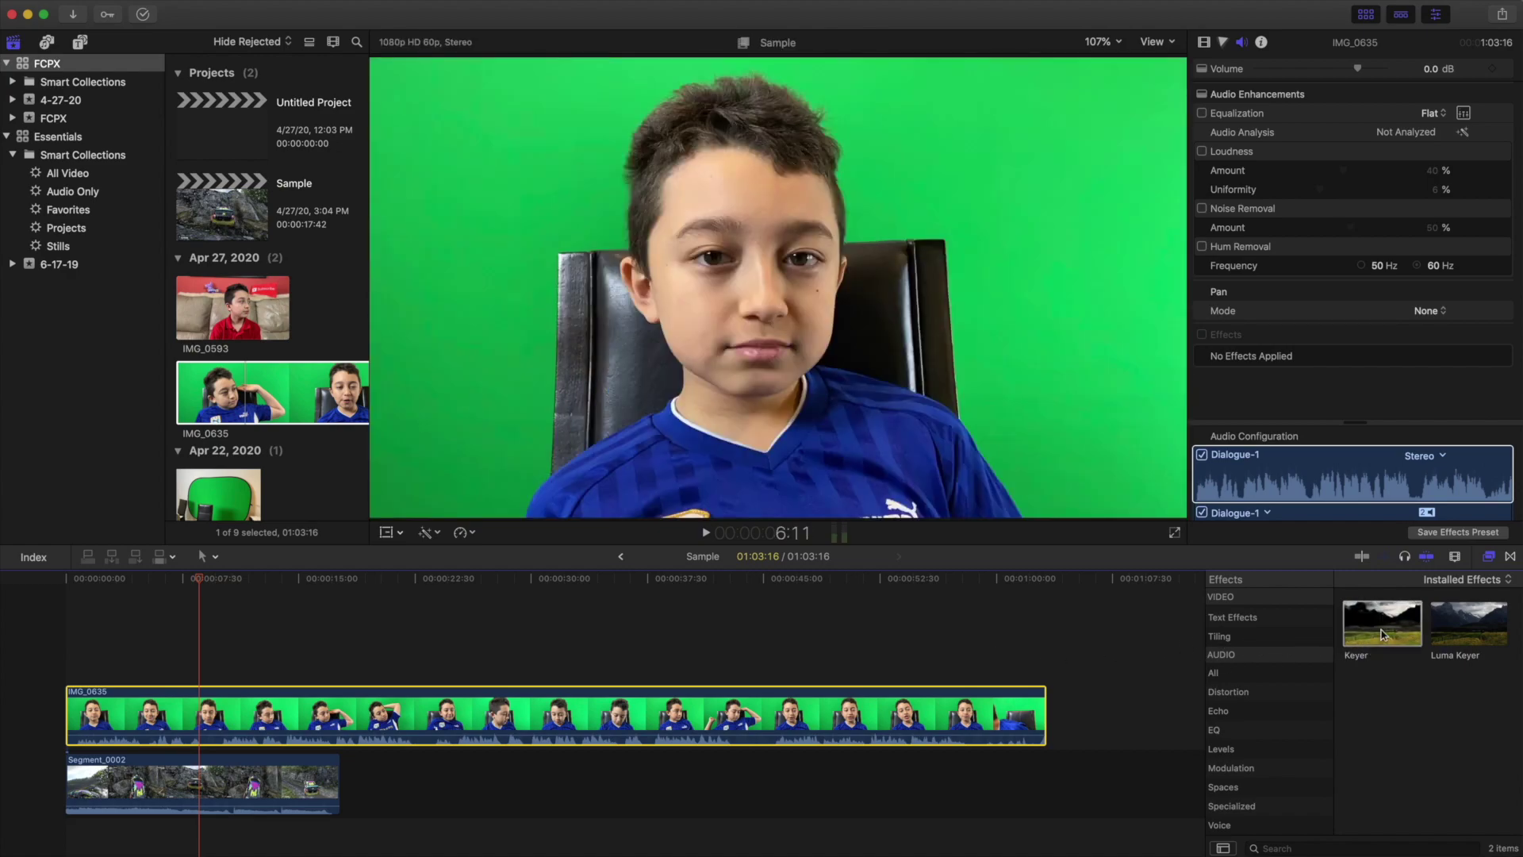
left_click_drag(1379, 634, 413, 728)
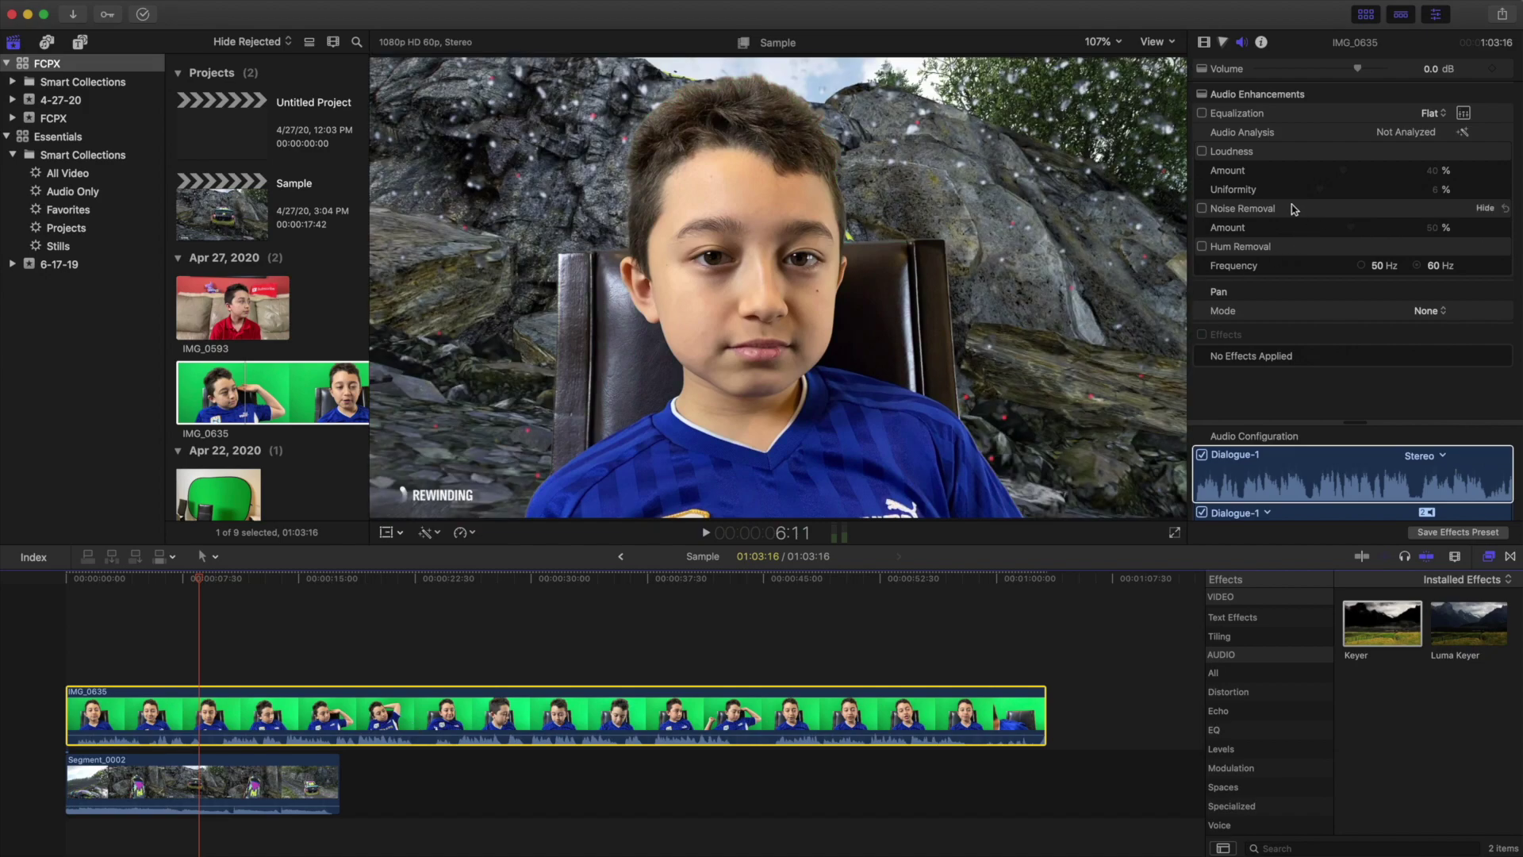
key("ctrl+Tab")
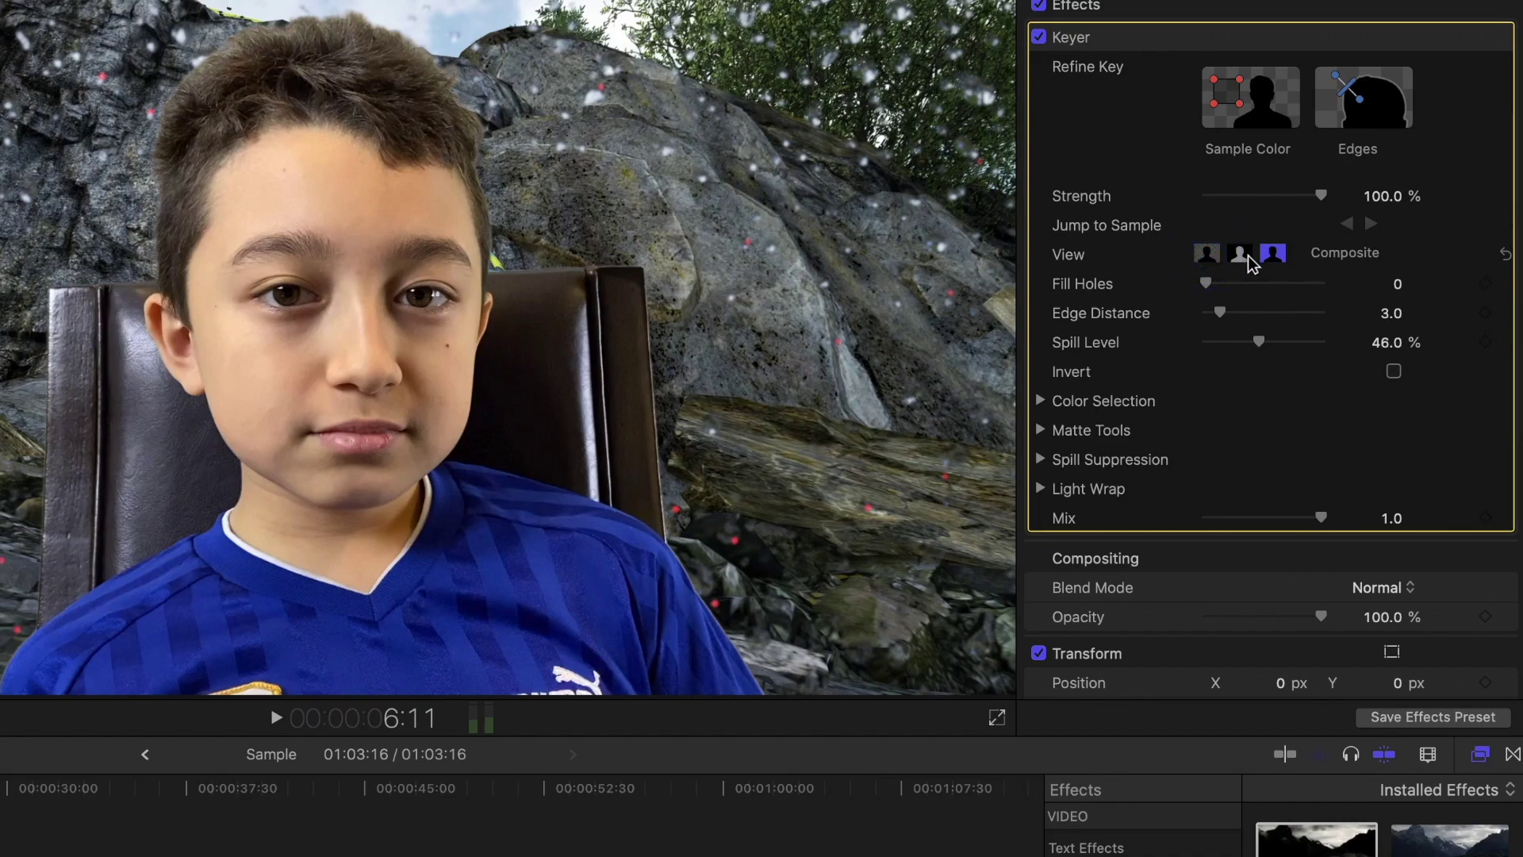
Step: Tighten the matte Levels in Matte view and move the keyed boy to the bottom-left corner
left_click(1243, 255)
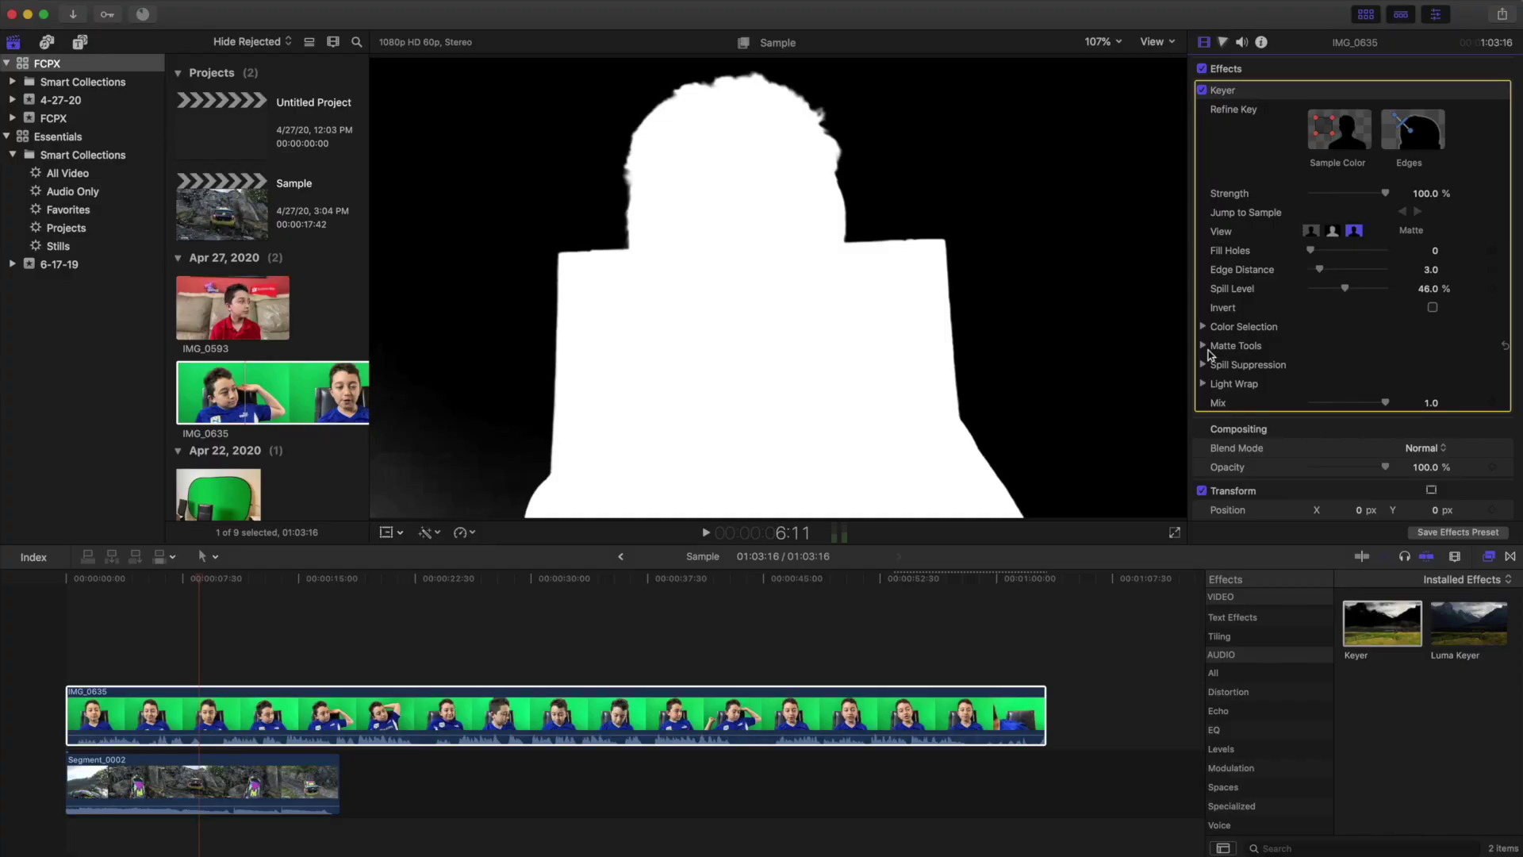
left_click(1204, 346)
mouse_move(1353, 476)
left_mouse_down()
mouse_move(1321, 476)
mouse_move(1381, 476)
left_mouse_up()
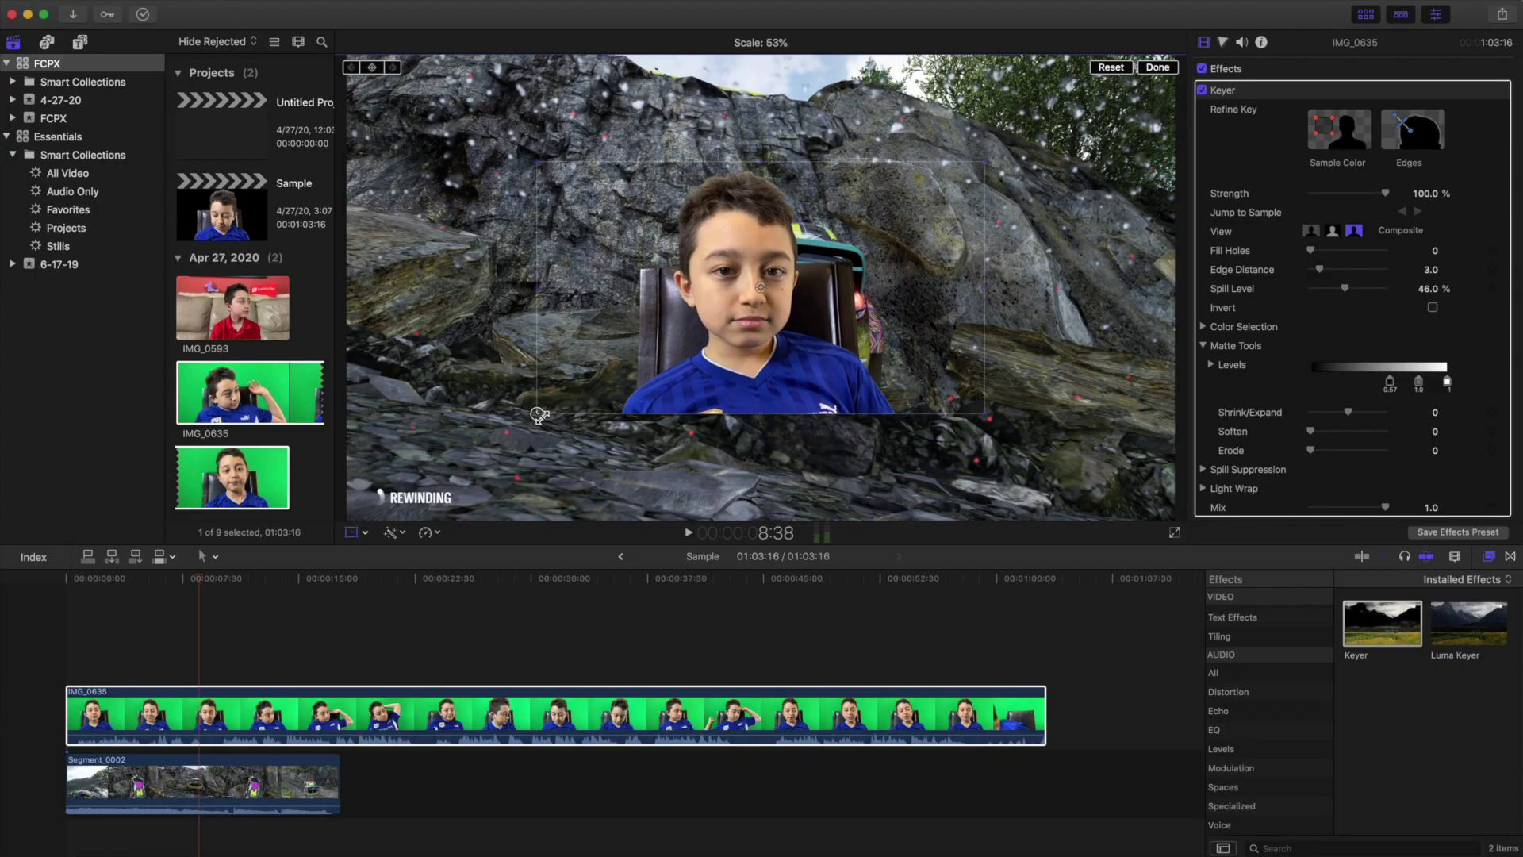
left_click_drag(761, 287, 445, 373)
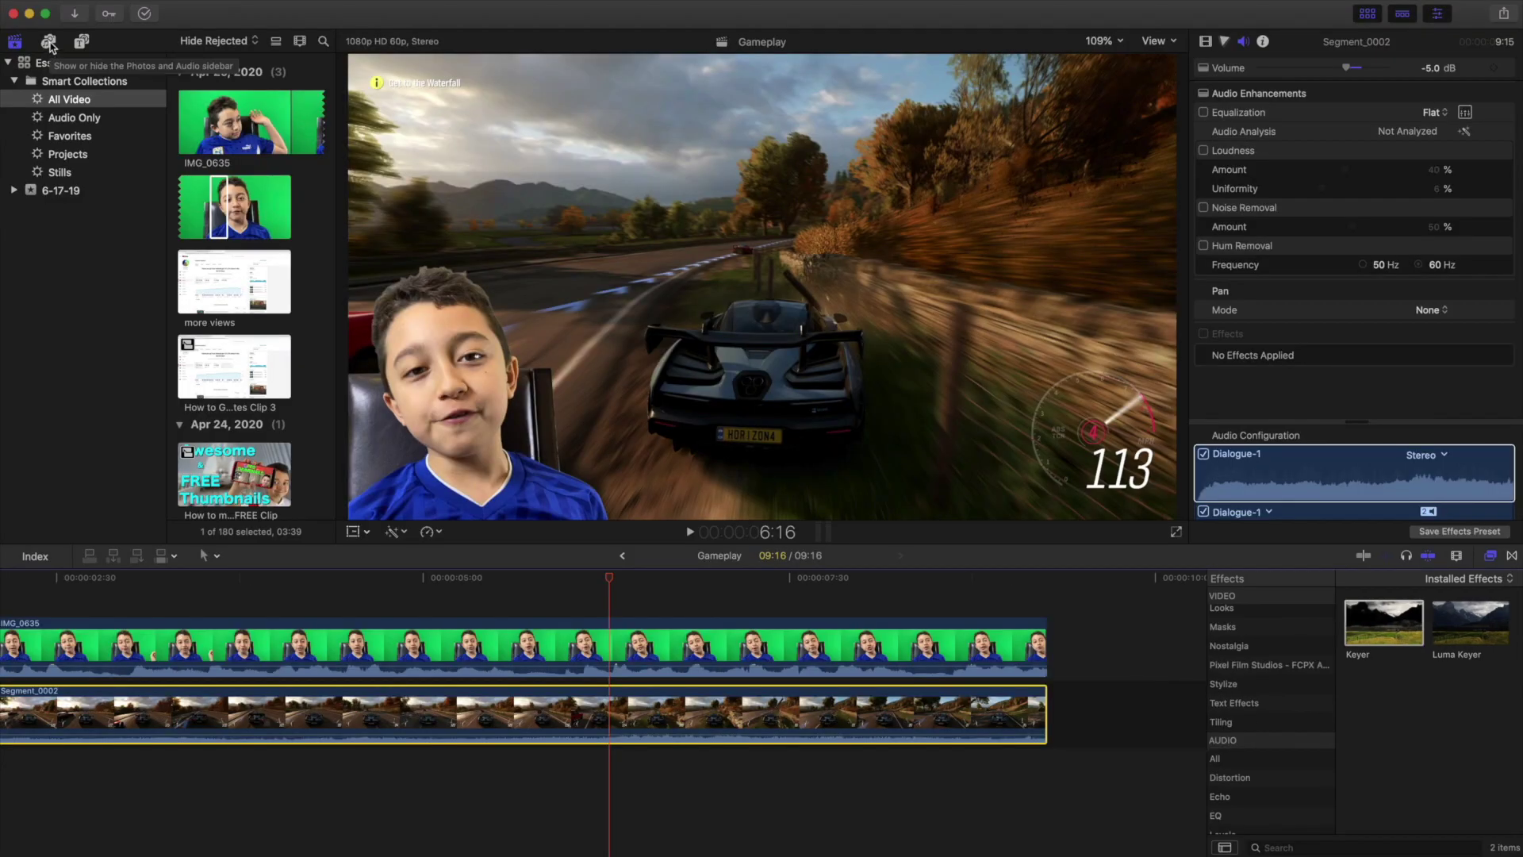
Step: Pick the 3:07 Thunder track from the Music library and place it beneath the gameplay clip
left_click(49, 44)
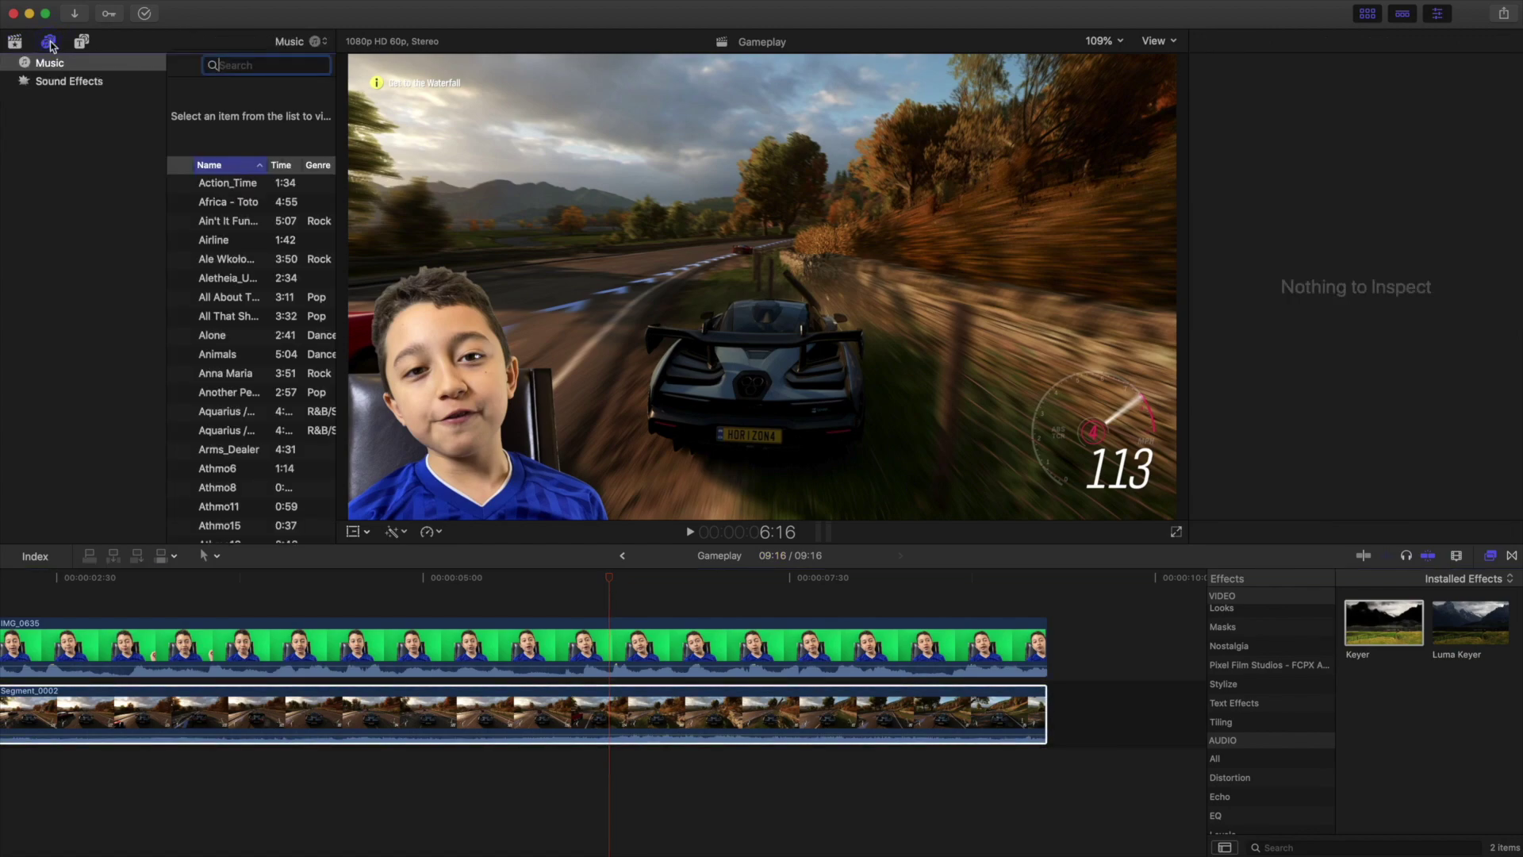
left_click(227, 182)
scroll(266, 312, "down", 5)
scroll(266, 312, "down", 10)
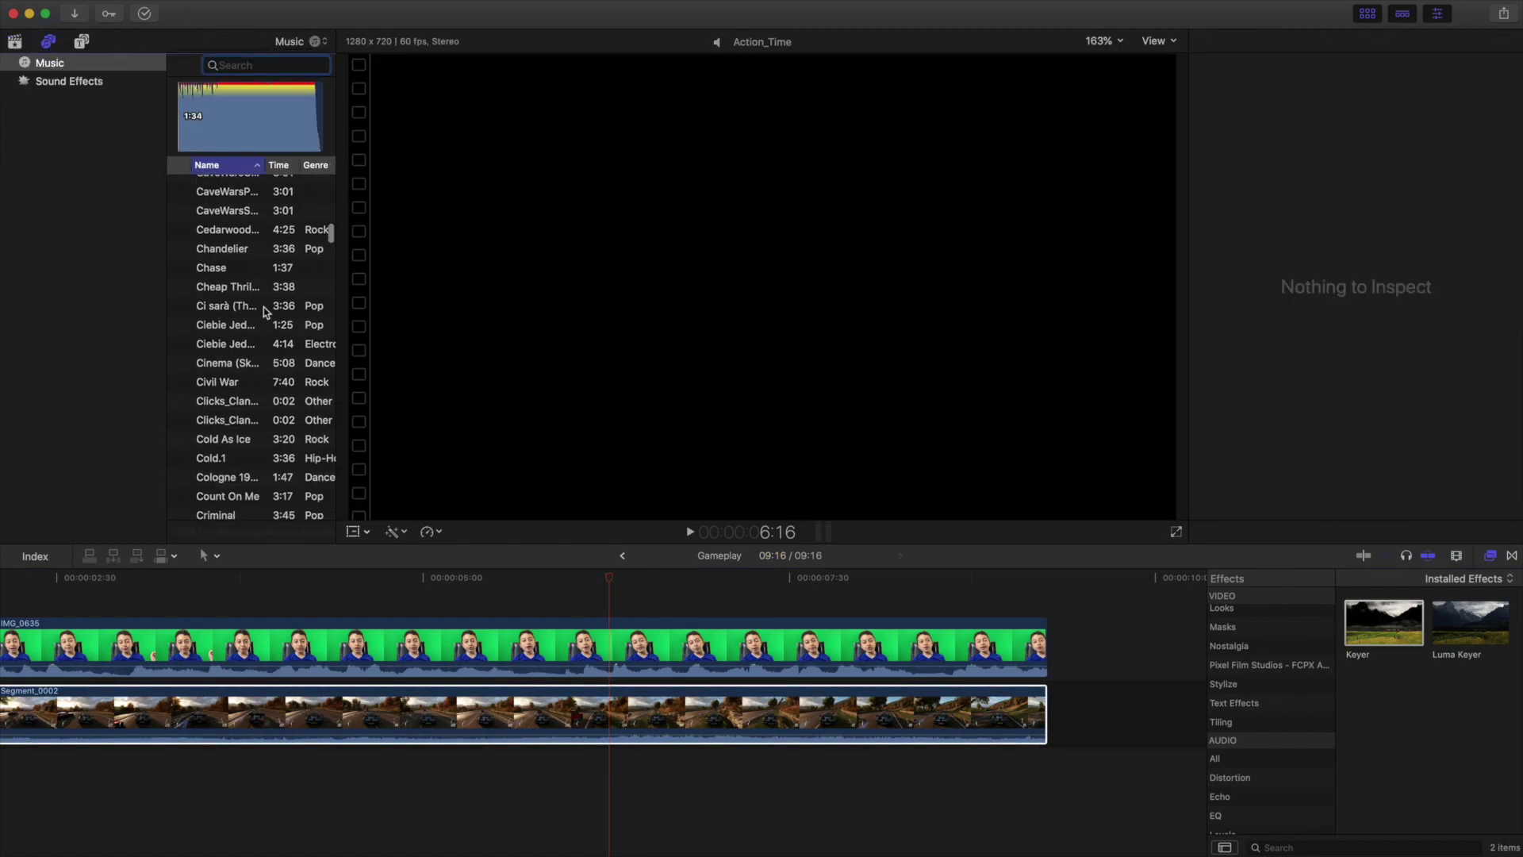
scroll(266, 311, "down", 20)
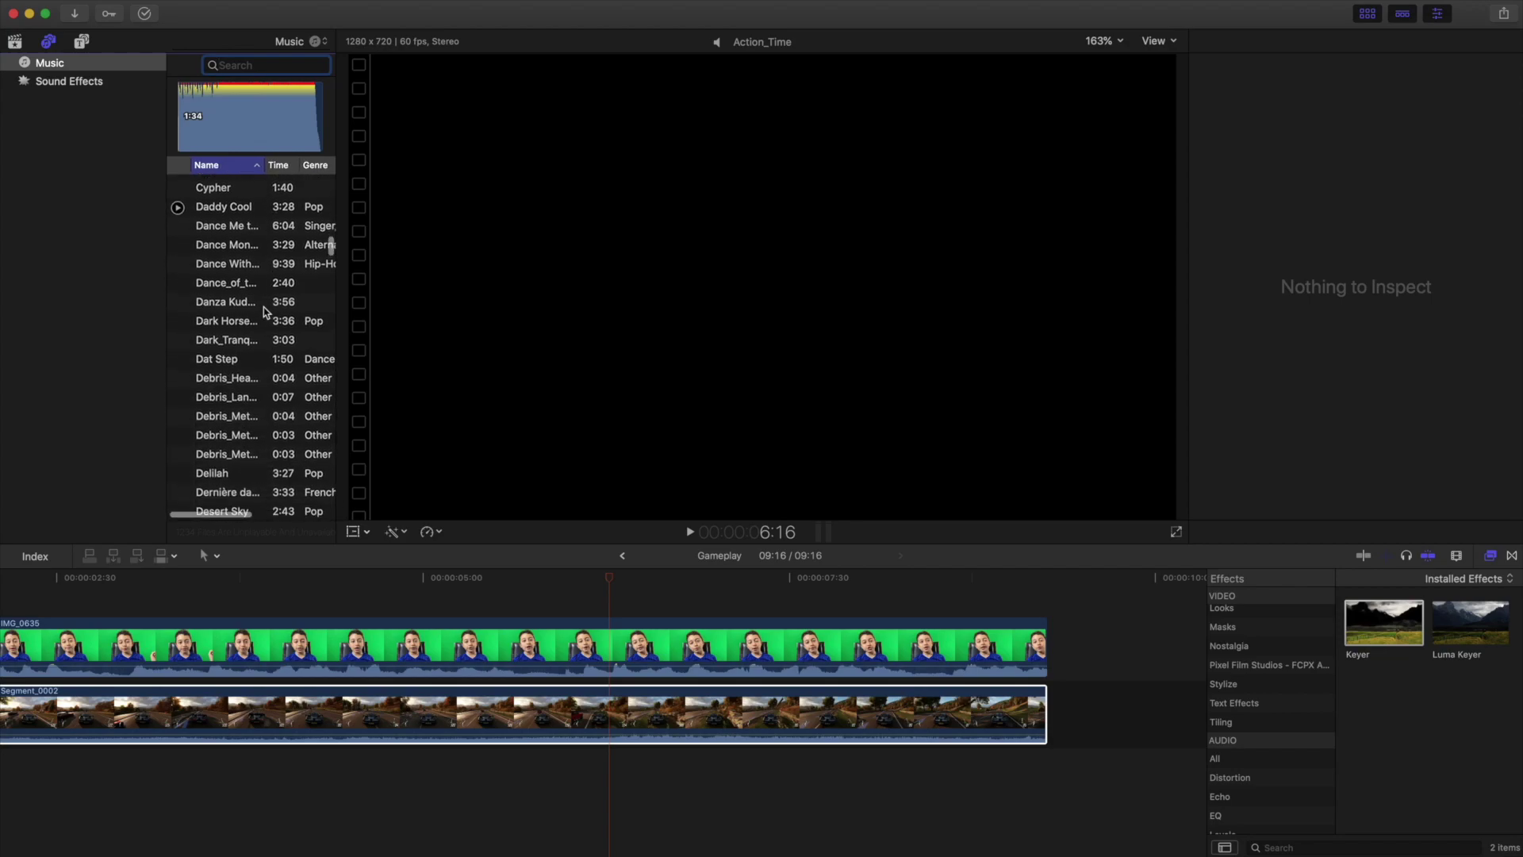
left_click(219, 383)
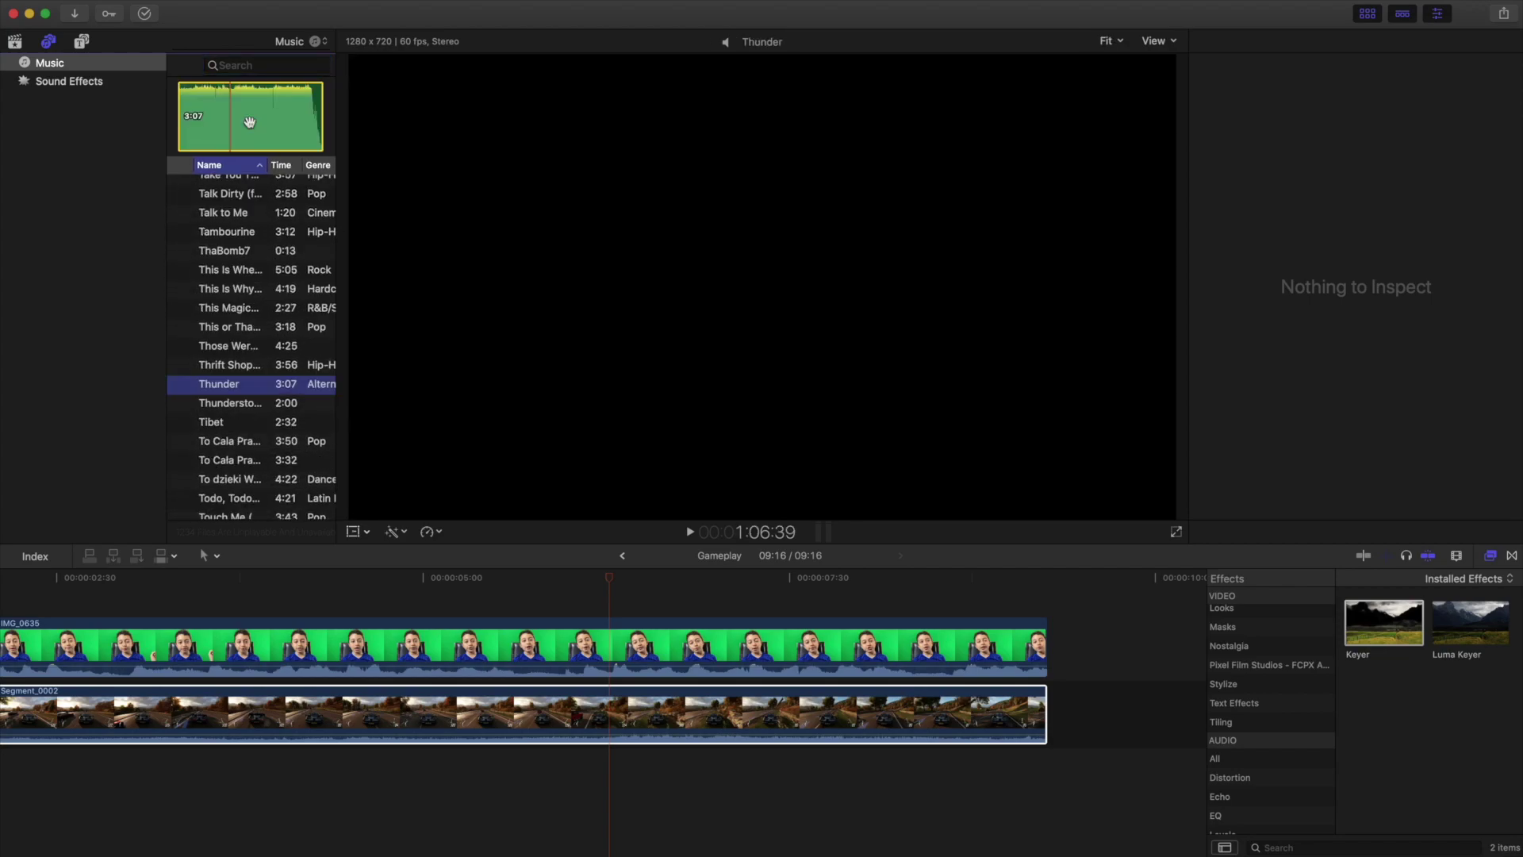
left_click_drag(250, 122, 270, 768)
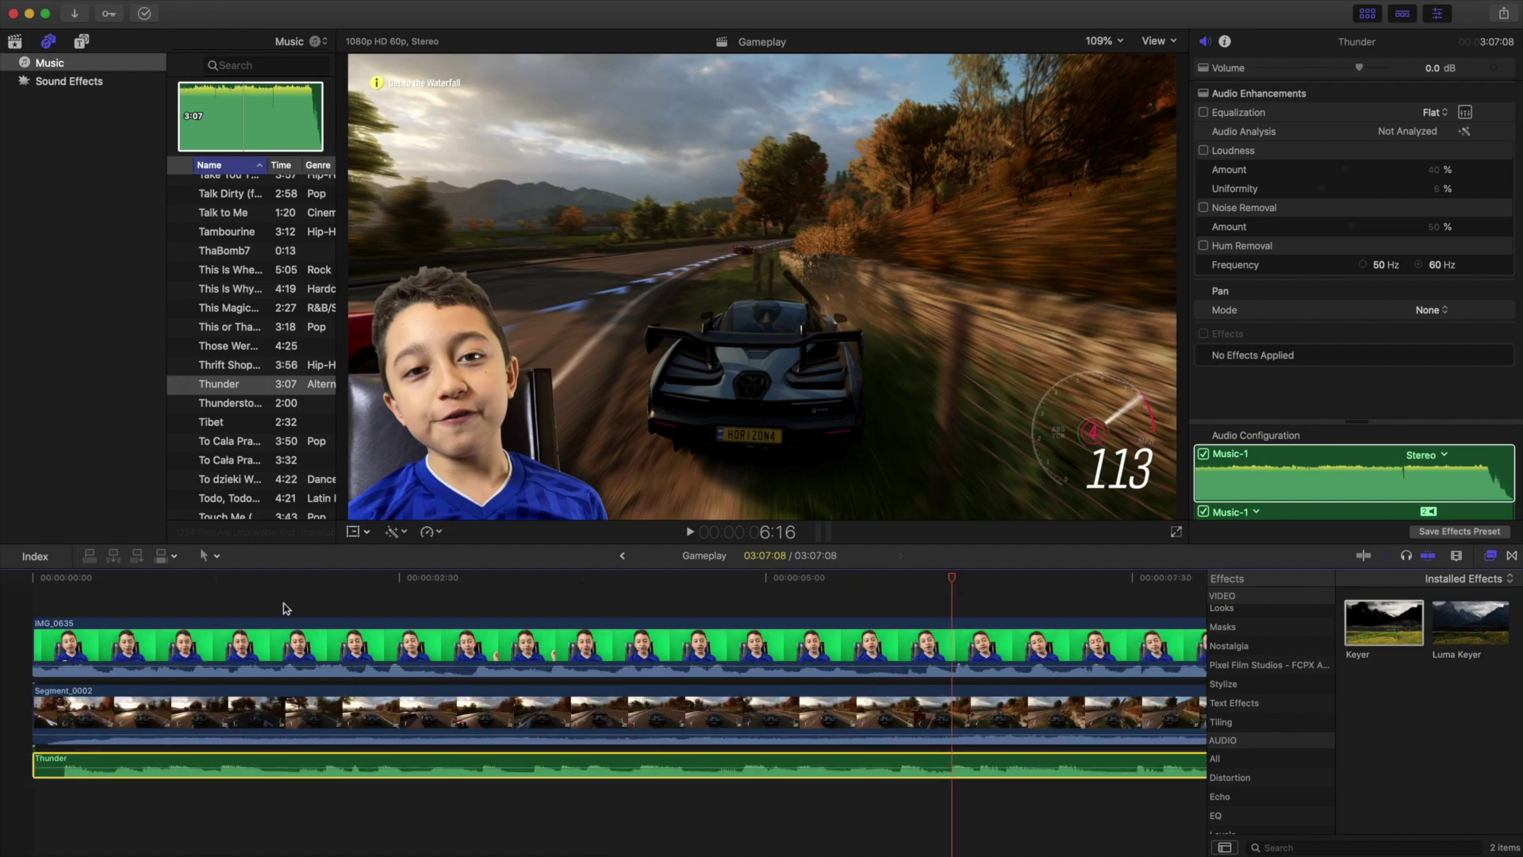
Step: Raise the Thunder clip's volume to 1.0 dB, add a fade-in at its start, then select it
left_click_drag(72, 768, 80, 771)
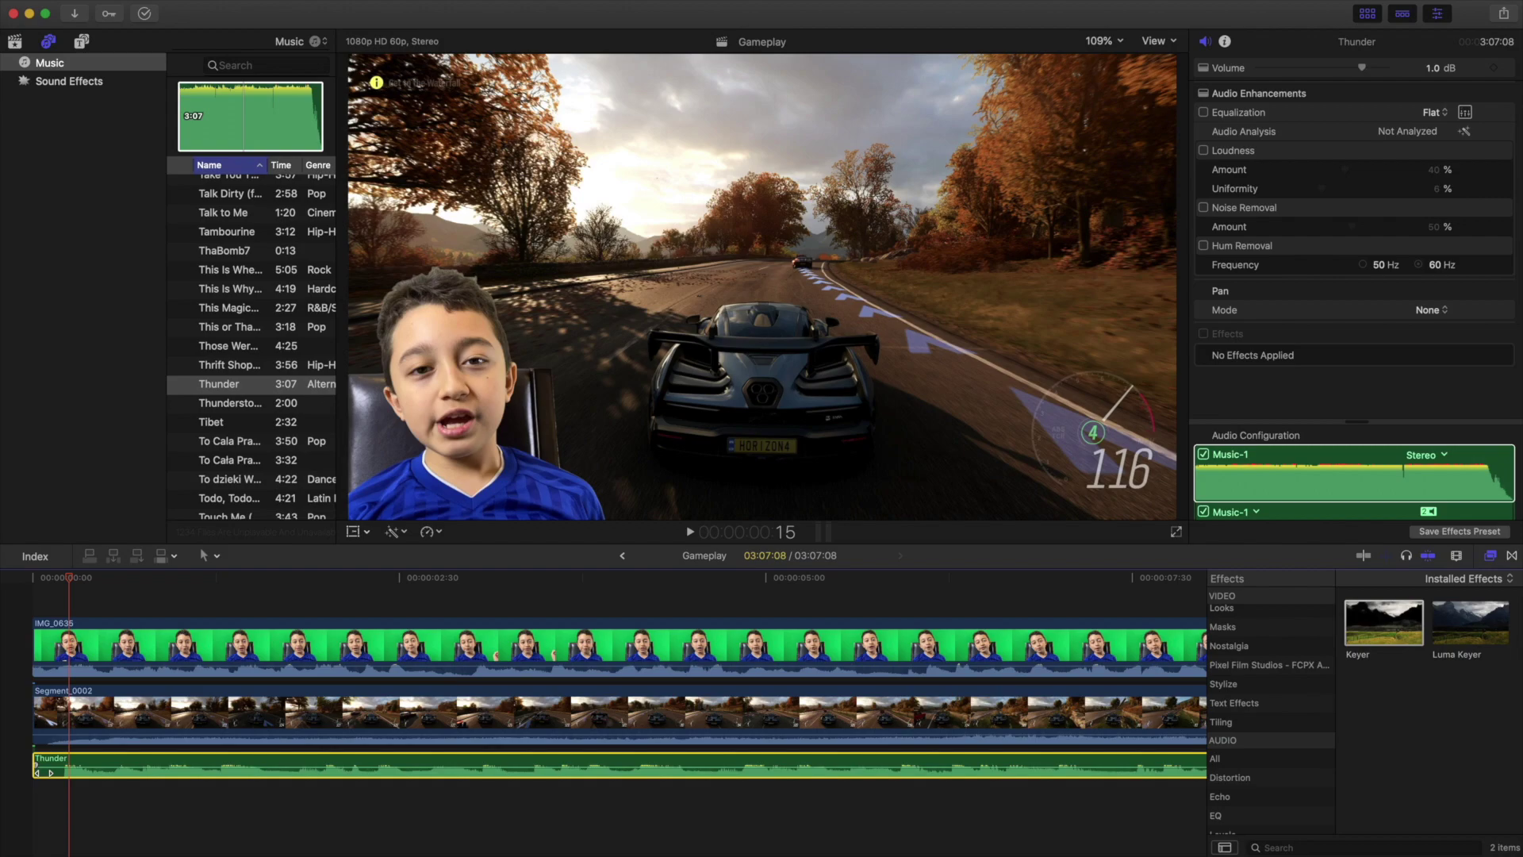
left_click_drag(38, 769, 271, 766)
left_click(35, 768)
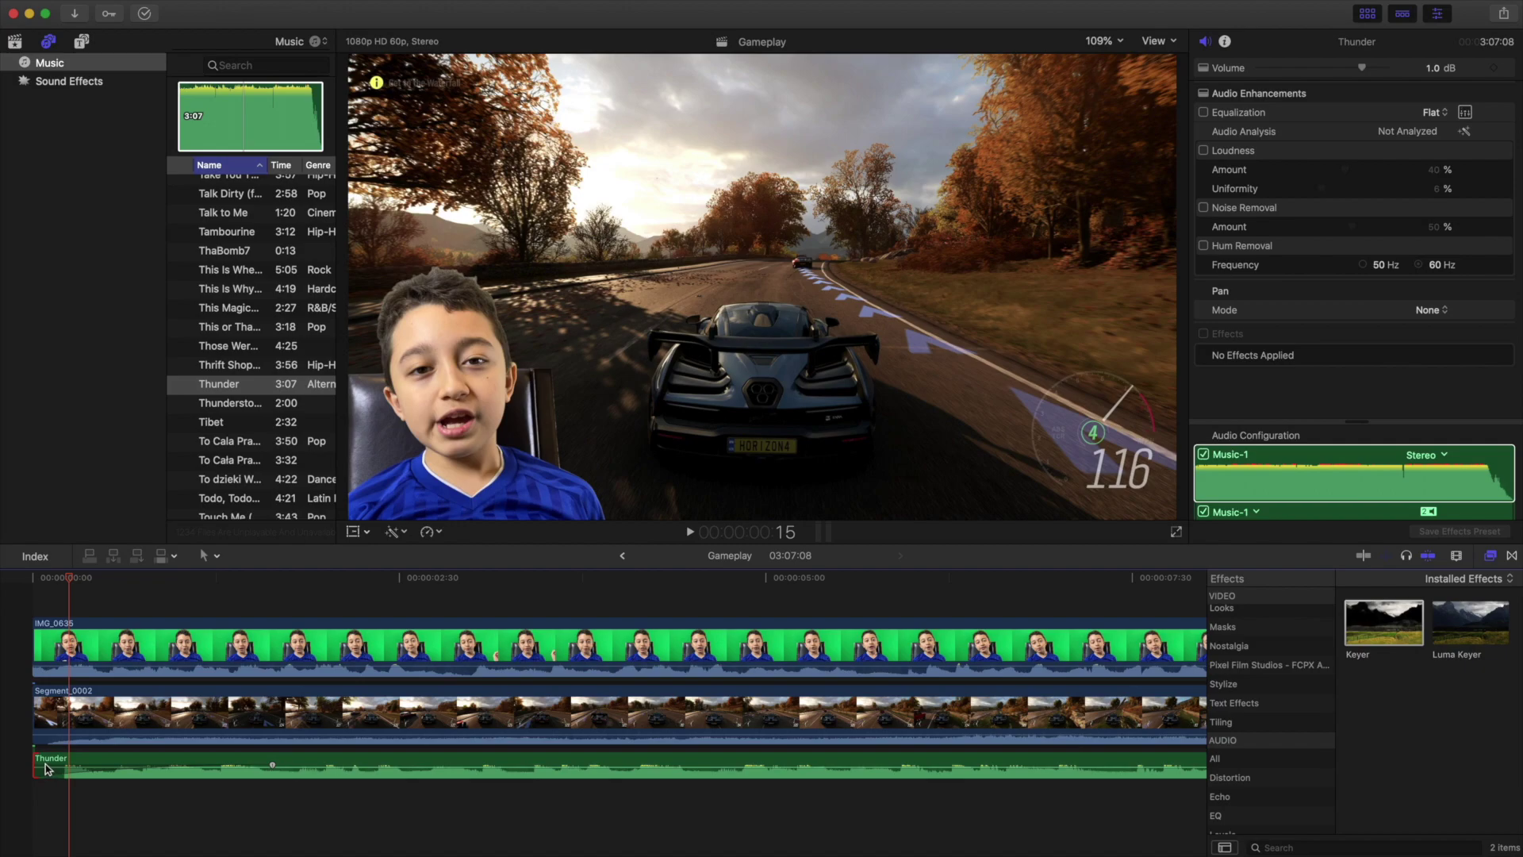
left_click(47, 769)
Step: Slide the Thunder music clip right so it begins partway into the gameplay
left_click_drag(48, 768, 233, 769)
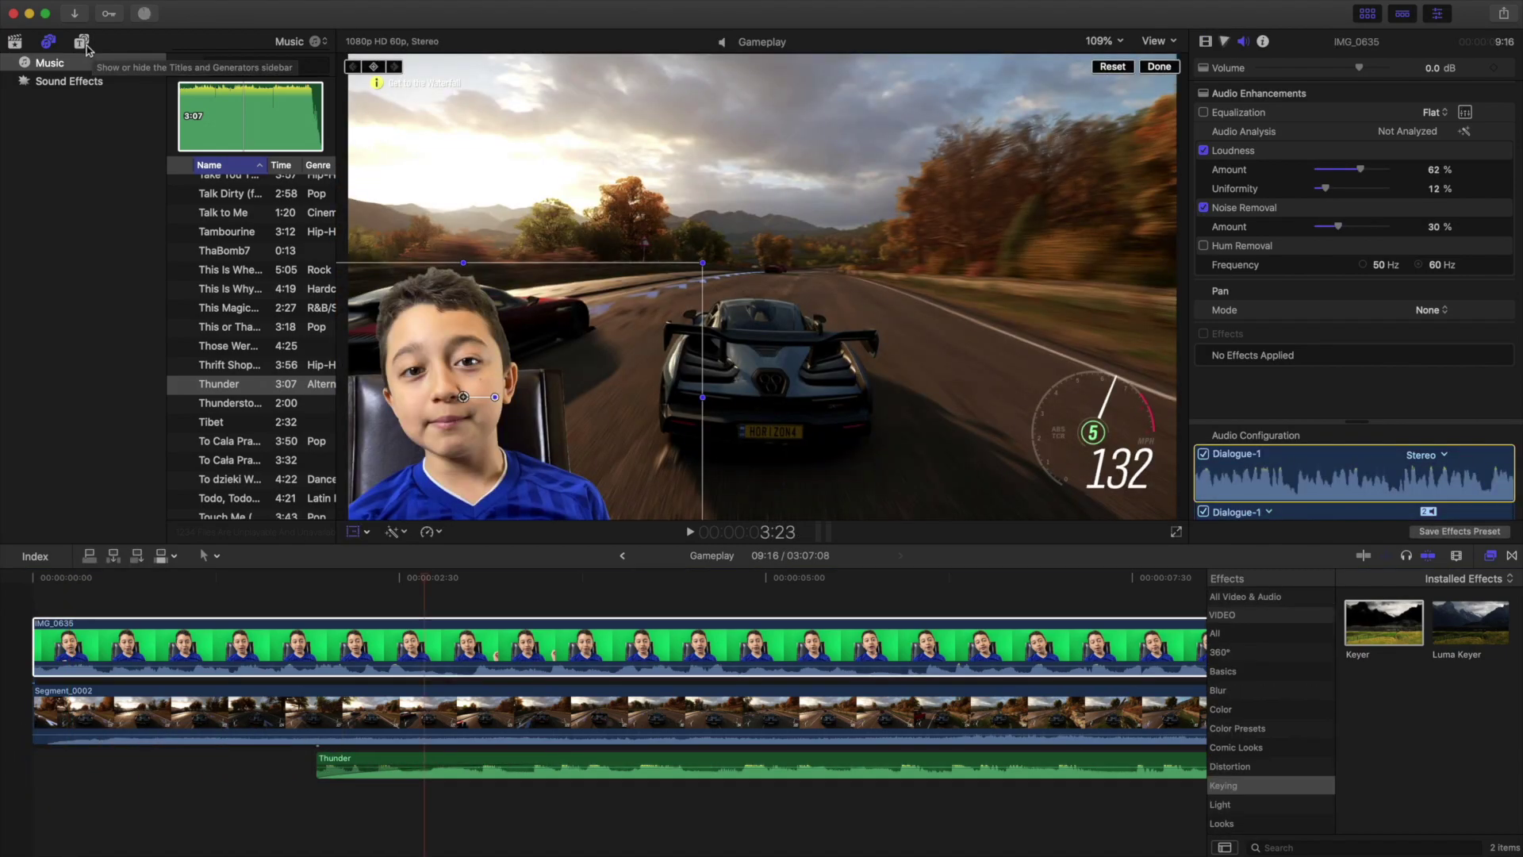